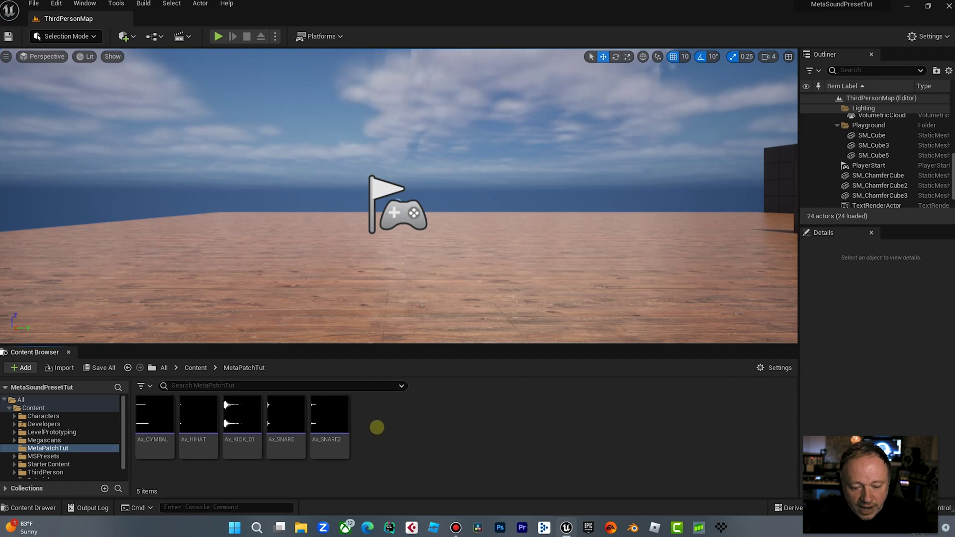
Step: Add a new MetaSound Patch from the Content Browser's Sounds menu and name it MSP_Drummer
{"action": "right_click", "coordinate": [377, 428]}
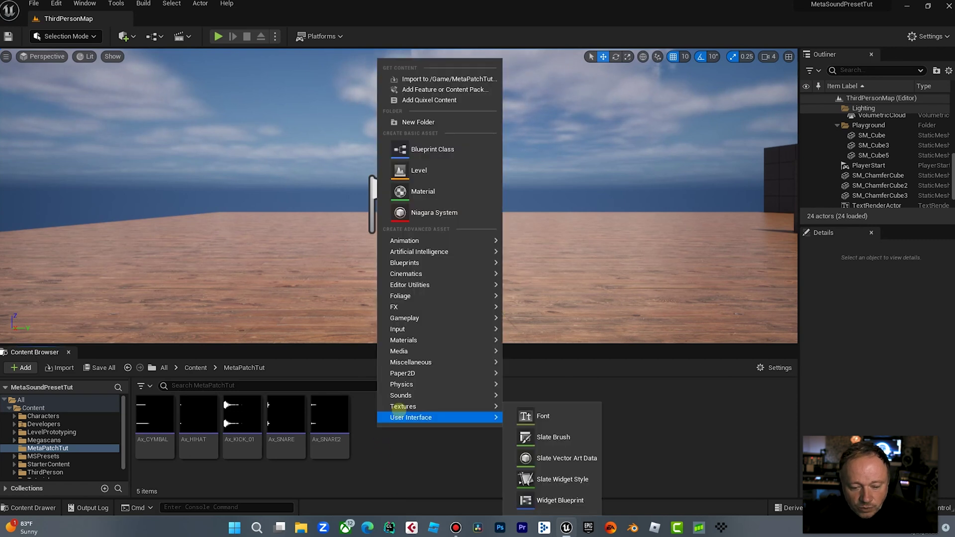
{"action": "mouse_move", "coordinate": [401, 396]}
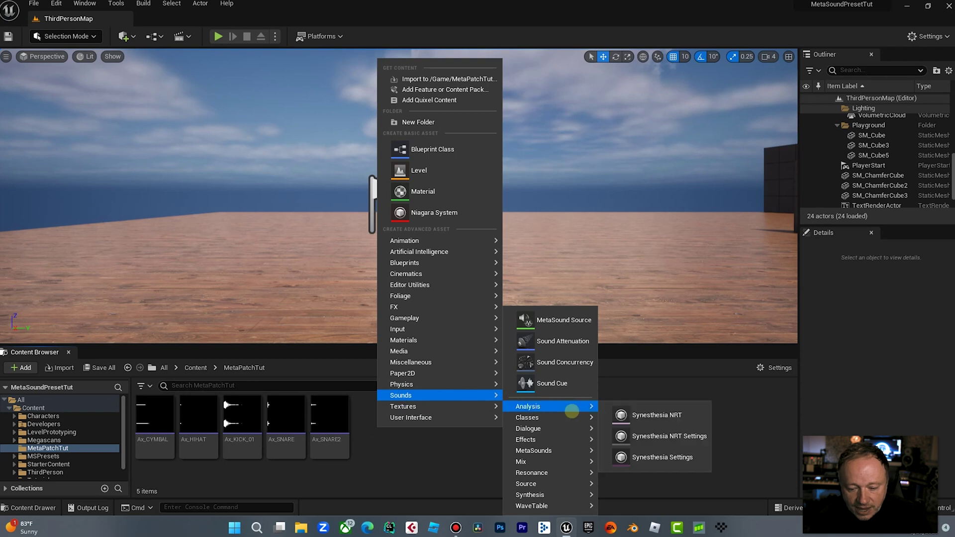
{"action": "mouse_move", "coordinate": [562, 448]}
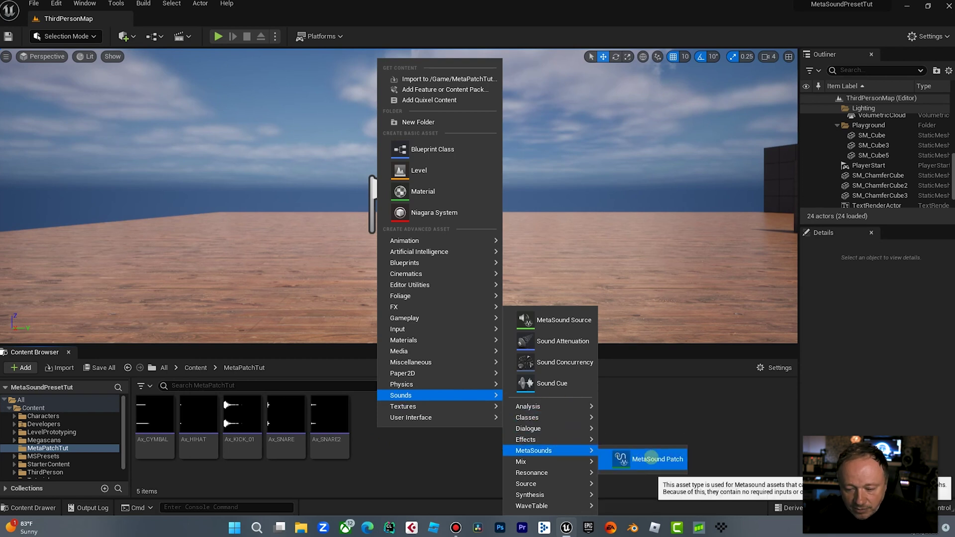
{"action": "left_click", "coordinate": [649, 459]}
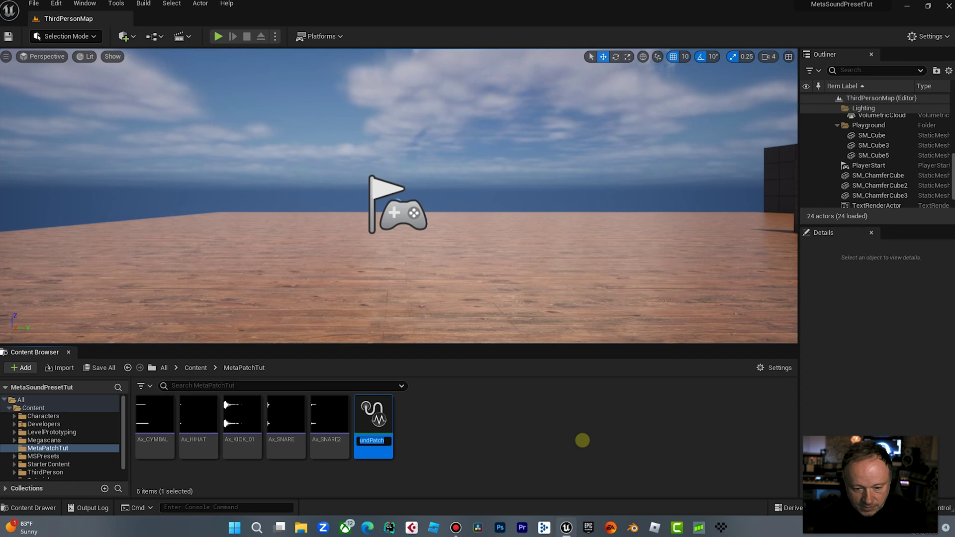
{"action": "type", "text": "MSP"}
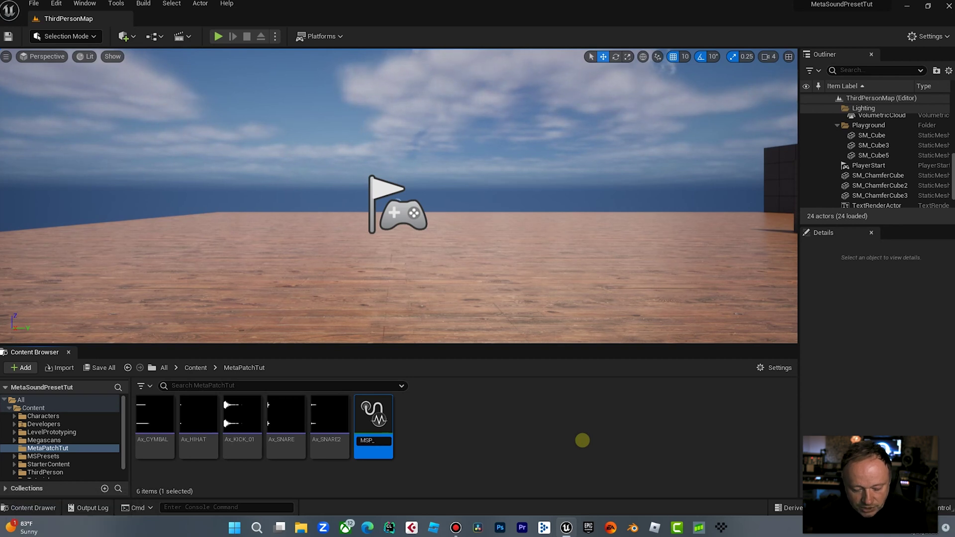
{"action": "type", "text": "_Rumm"}
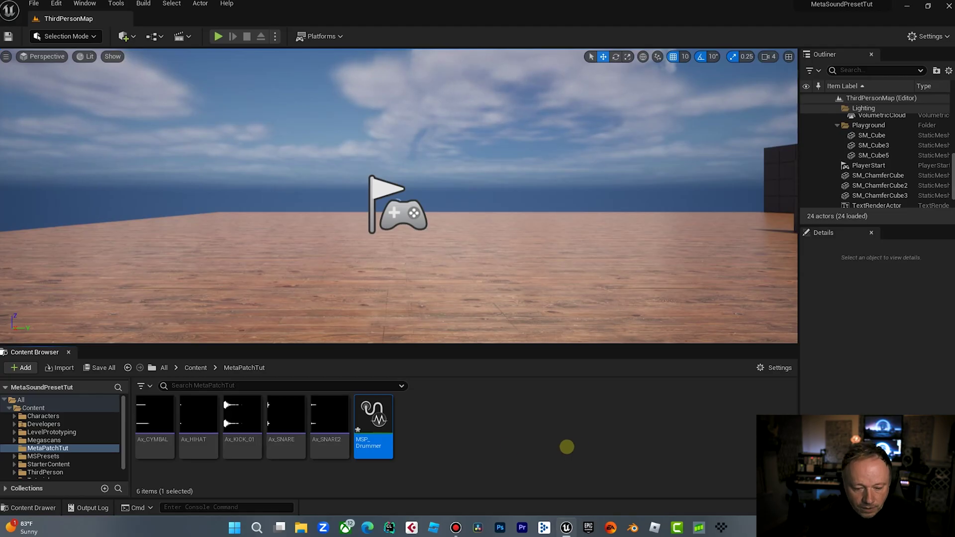
{"action": "left_click", "coordinate": [380, 450]}
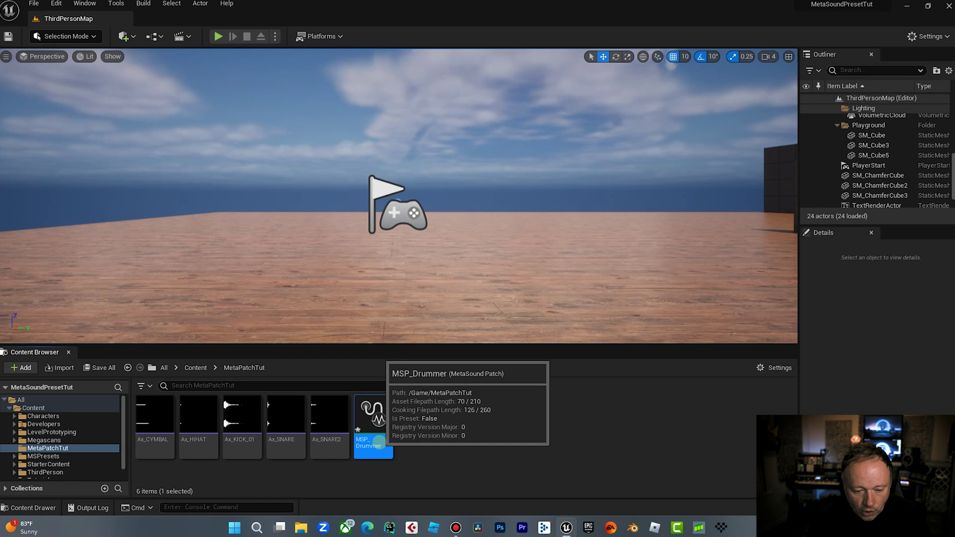
Step: Place a Wave Player (Mono) node in the MSP_Drummer graph, then return to ThirdPersonMap
{"action": "double_click", "coordinate": [379, 442]}
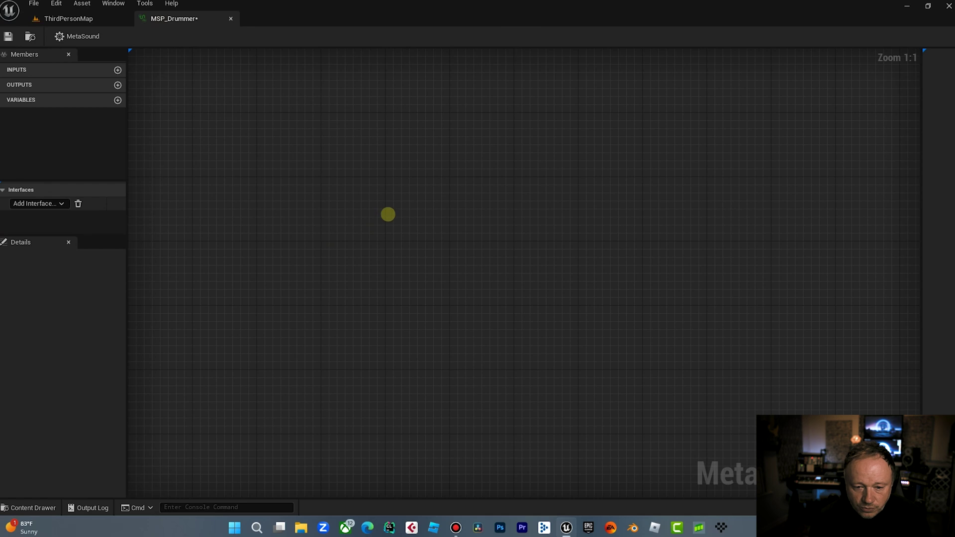
{"action": "right_click", "coordinate": [388, 214]}
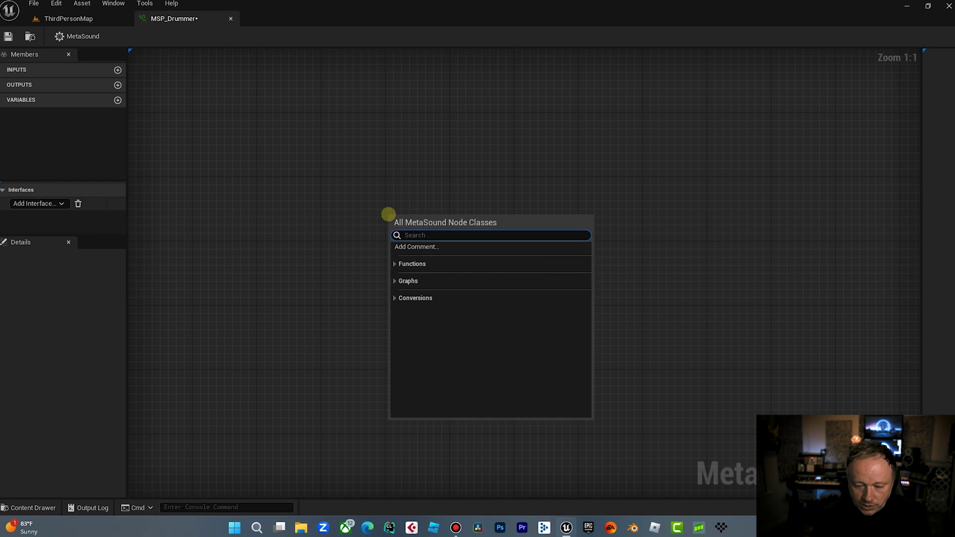
{"action": "type", "text": "wave pla"}
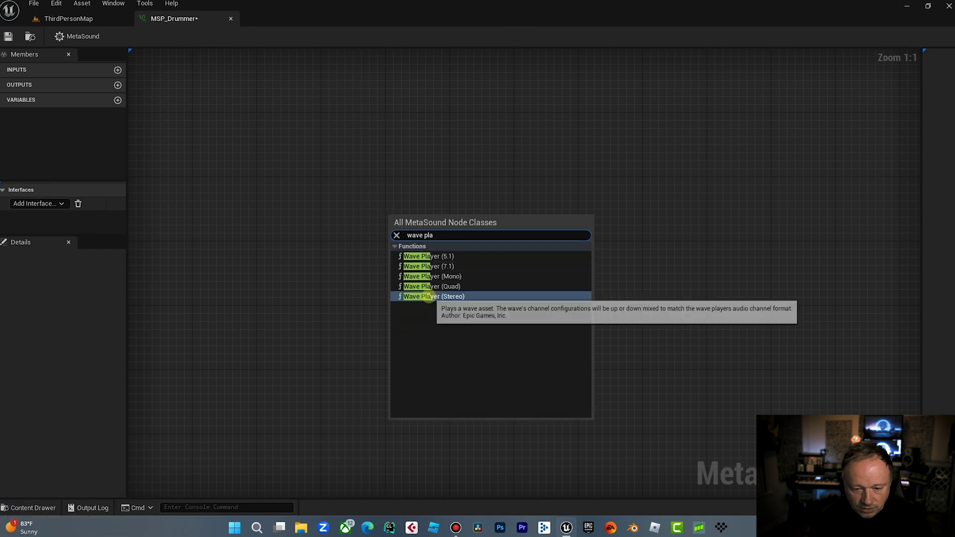
{"action": "left_click", "coordinate": [431, 278]}
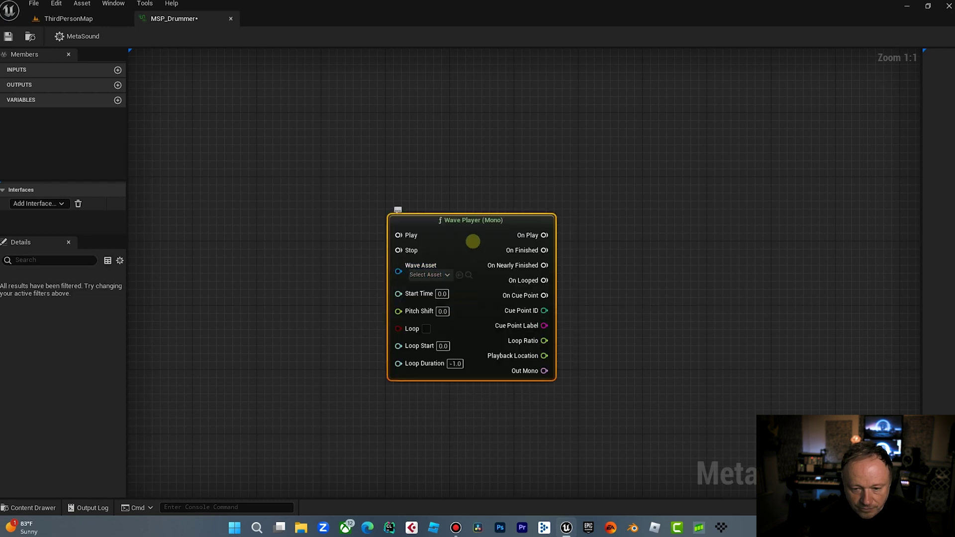
{"action": "left_click_drag", "start_coordinate": [473, 220], "coordinate": [463, 184]}
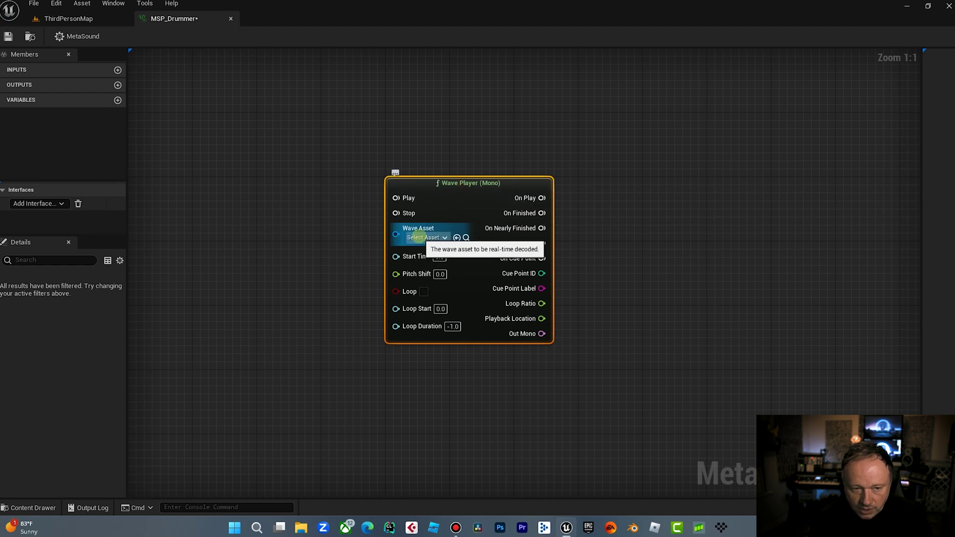
{"action": "left_click", "coordinate": [68, 19]}
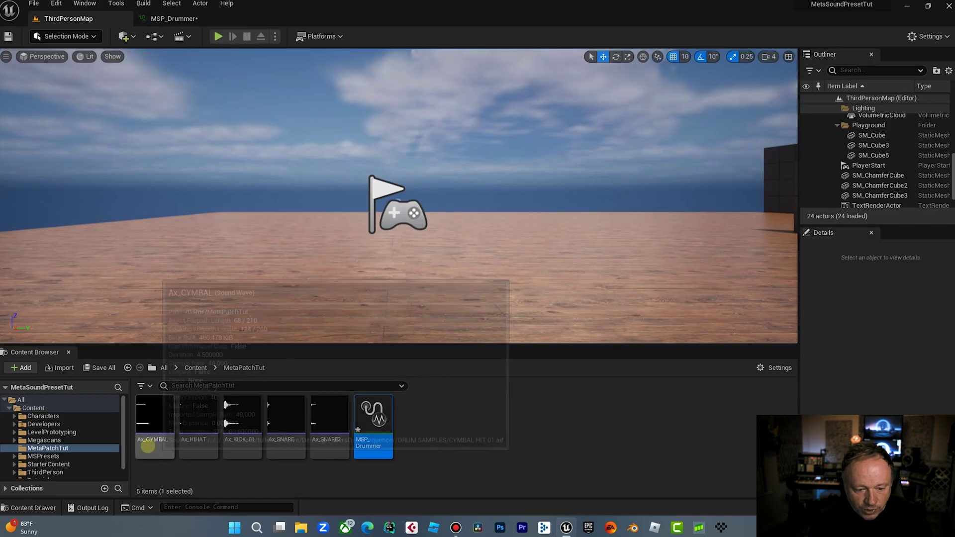
Step: Preview the Ax_SNARE and Ax_CYMBAL drum samples from their thumbnails
{"action": "mouse_move", "coordinate": [240, 413]}
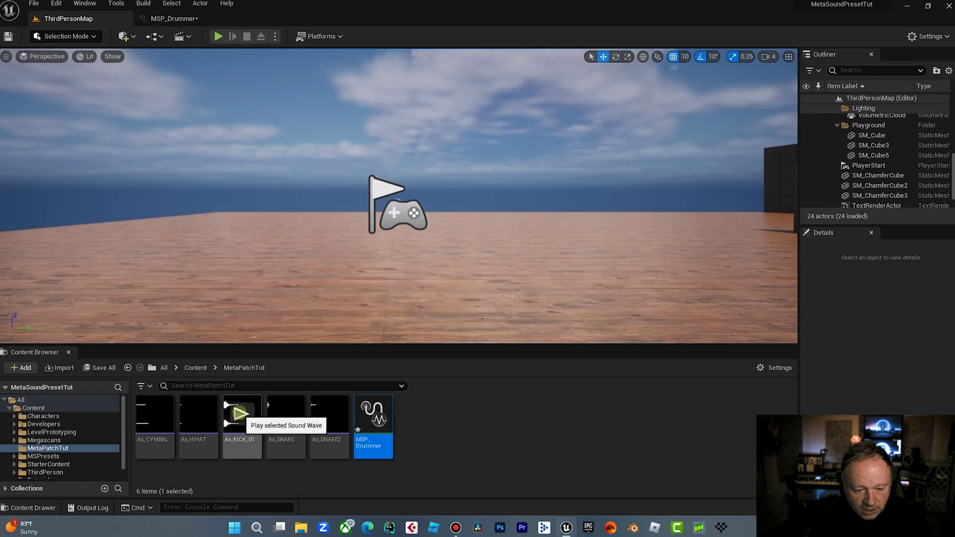
{"action": "left_click", "coordinate": [286, 414]}
{"action": "mouse_move", "coordinate": [328, 414]}
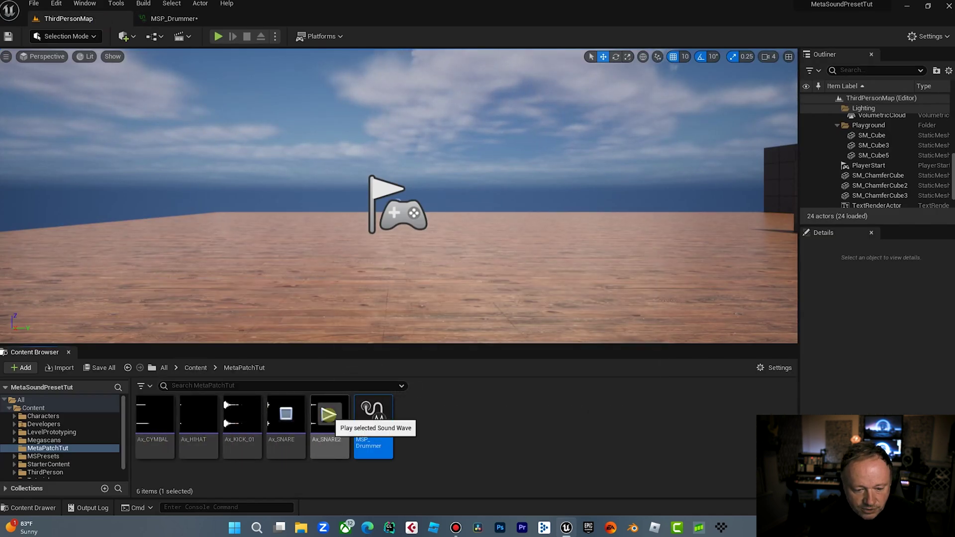
{"action": "left_click", "coordinate": [155, 413]}
Step: Reopen MSP_Drummer in its editor and come back to the level map
{"action": "mouse_move", "coordinate": [377, 448]}
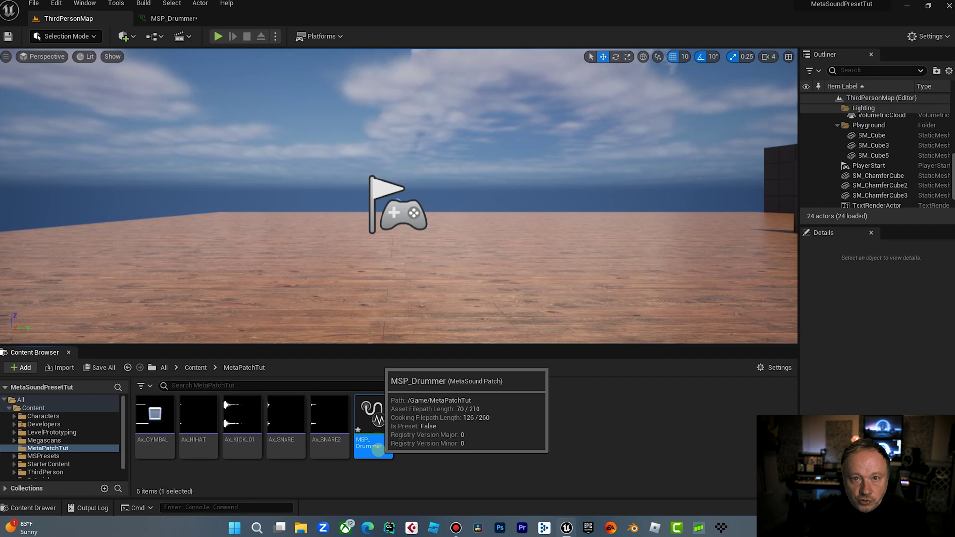
{"action": "double_click", "coordinate": [377, 449]}
{"action": "left_click", "coordinate": [75, 19]}
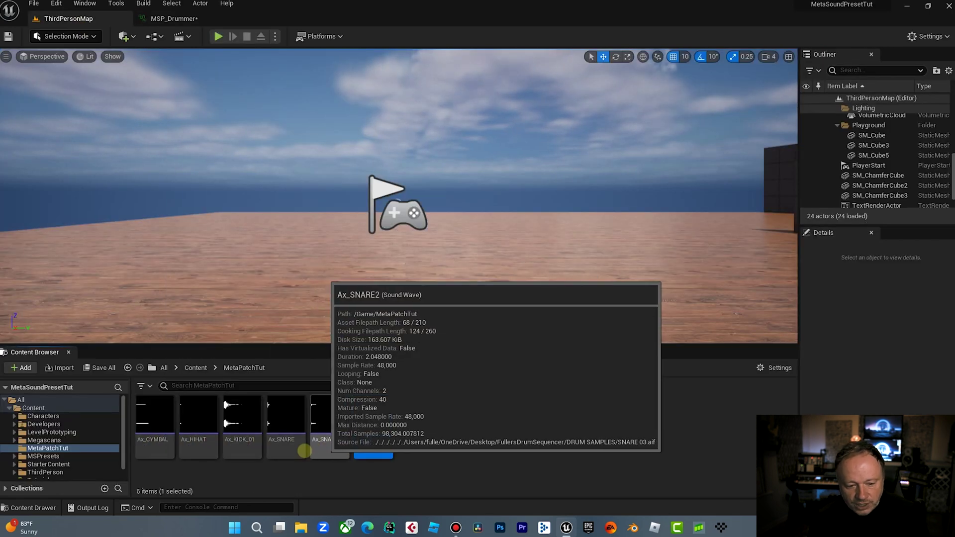
{"action": "mouse_move", "coordinate": [145, 442]}
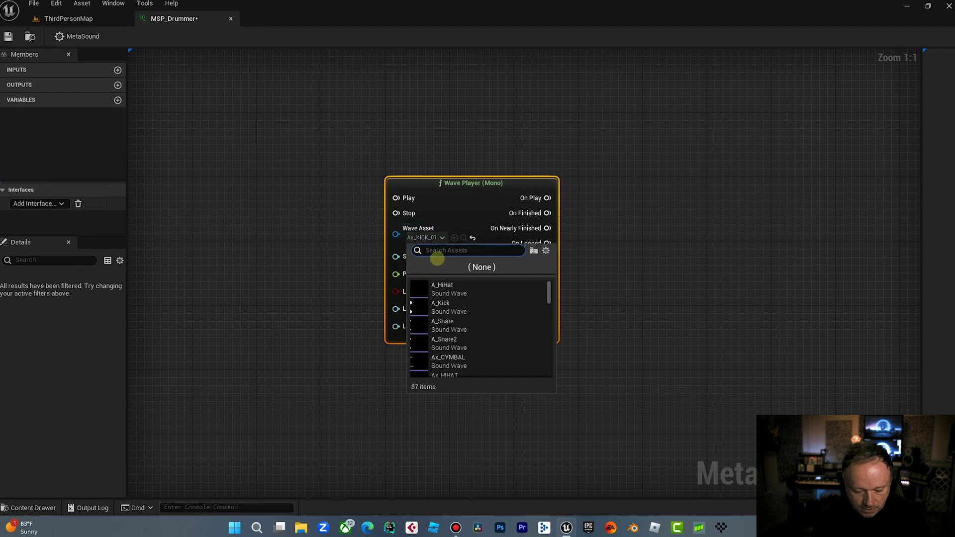
Step: Set the Wave Player's Wave Asset to Ax_KICK_01, shift the node left, and return to ThirdPersonMap
{"action": "type", "text": "kick"}
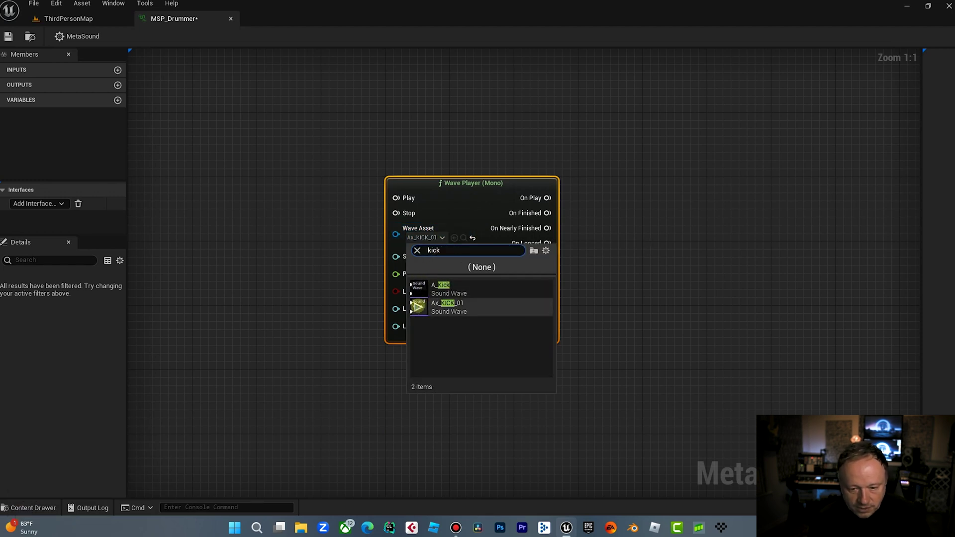
{"action": "left_click", "coordinate": [417, 307]}
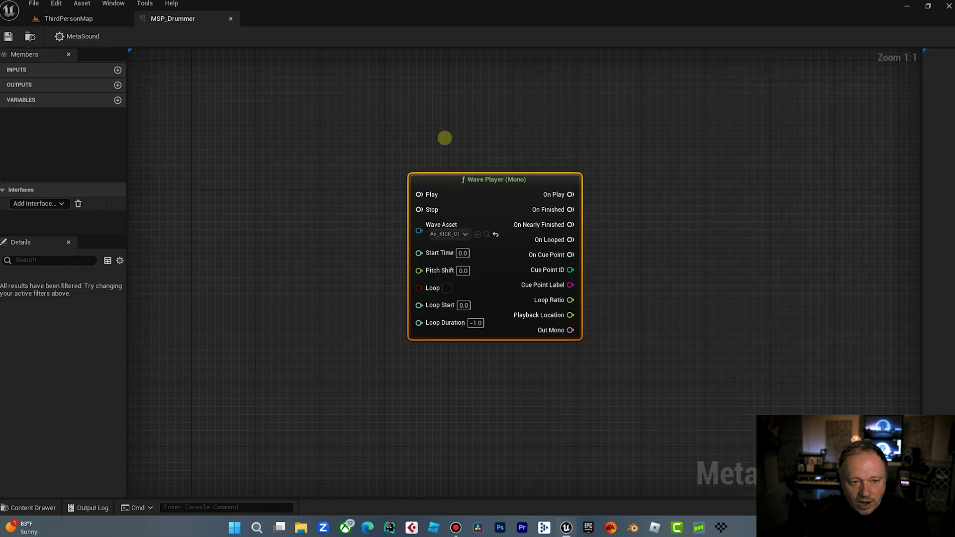
{"action": "left_click_drag", "start_coordinate": [478, 183], "coordinate": [445, 183]}
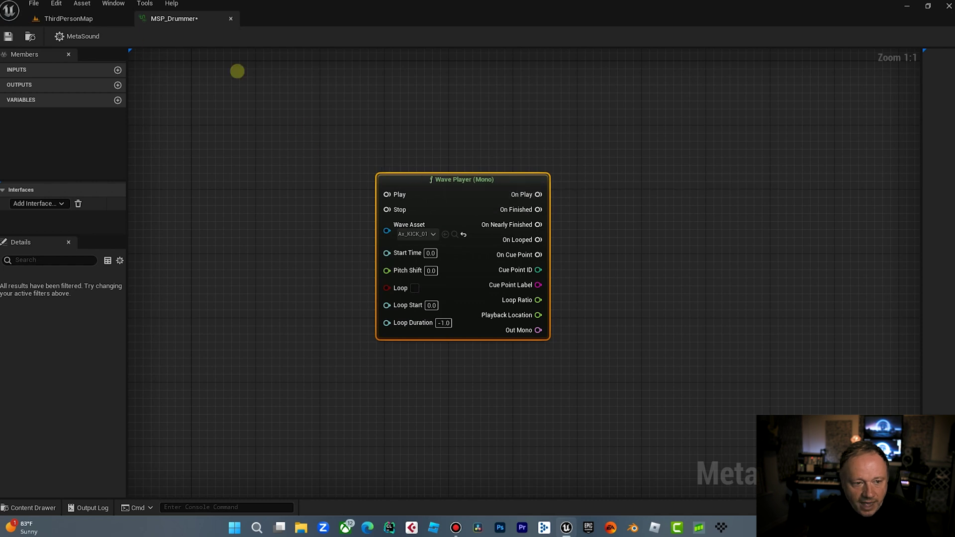
{"action": "left_click", "coordinate": [104, 22]}
Step: Add a MetaSound Source via Sounds in the Content Browser, name it MS_DrummerEngine, and open it
{"action": "right_click", "coordinate": [439, 437]}
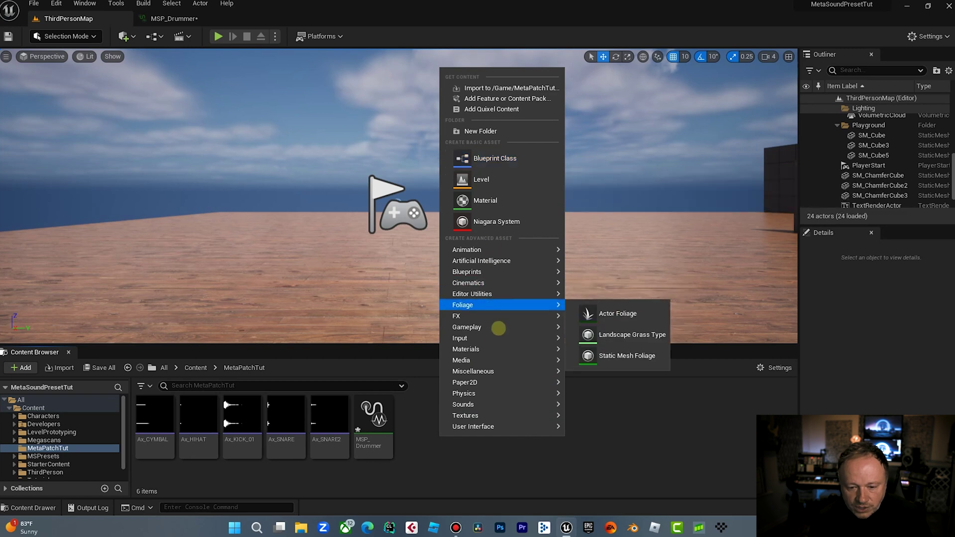
{"action": "mouse_move", "coordinate": [493, 394]}
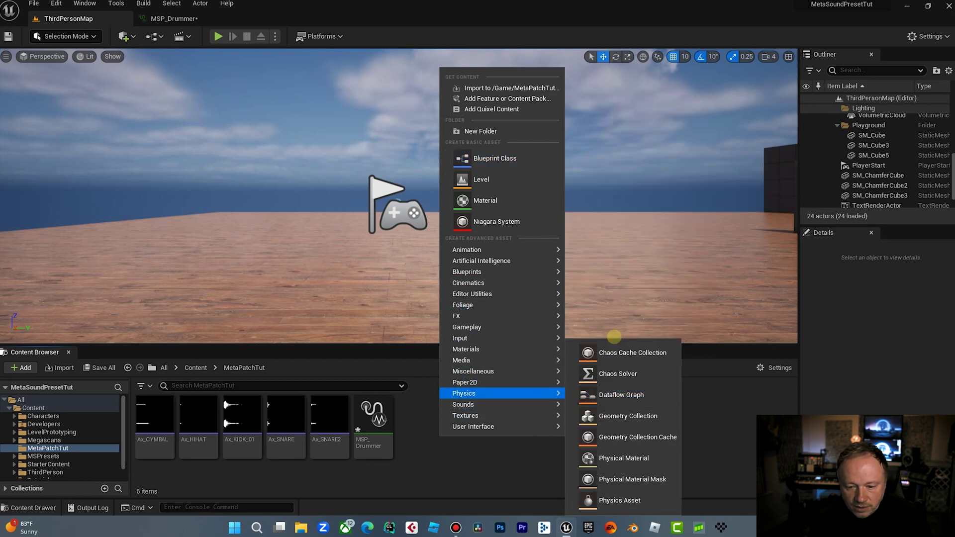
{"action": "mouse_move", "coordinate": [543, 404]}
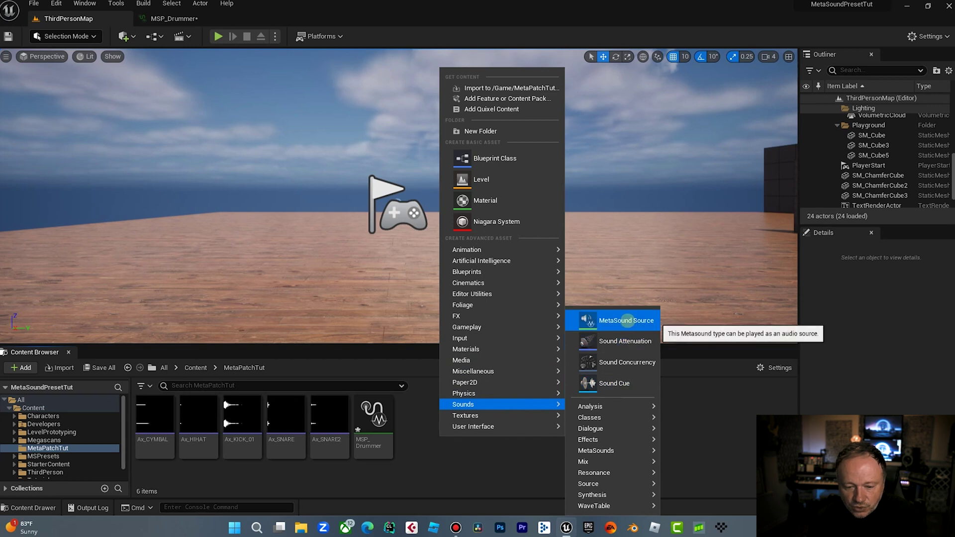
{"action": "left_click", "coordinate": [628, 321]}
{"action": "type", "text": "MS"}
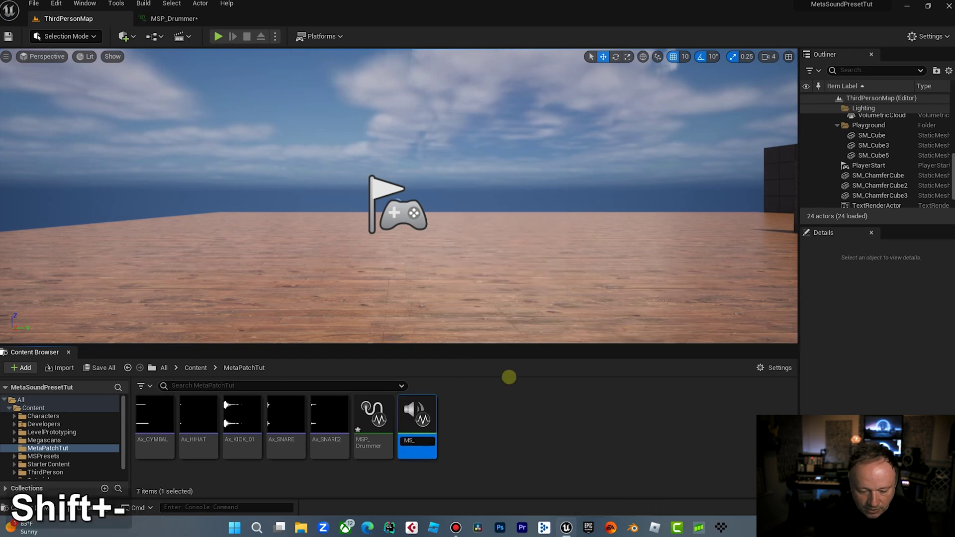
{"action": "type", "text": "_Drumme"}
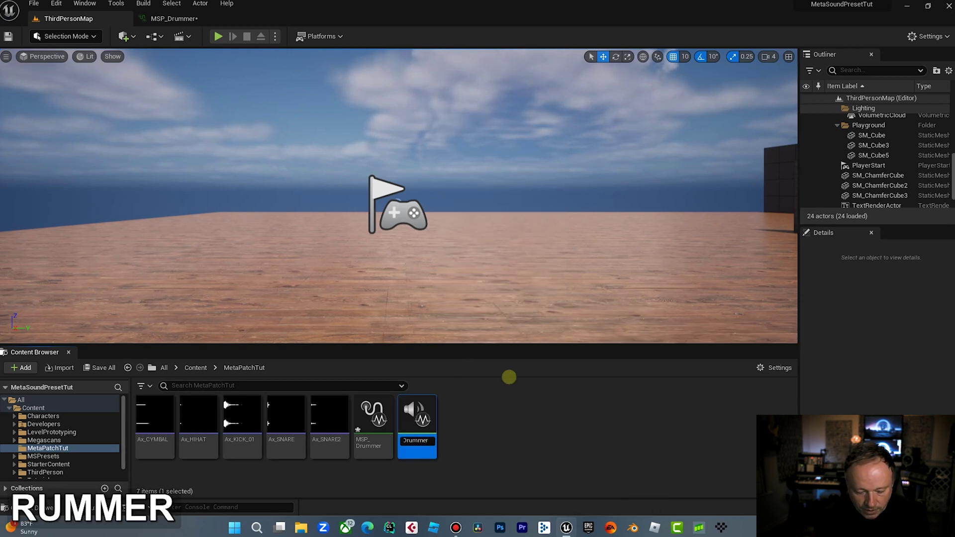
{"action": "type", "text": "rEngine"}
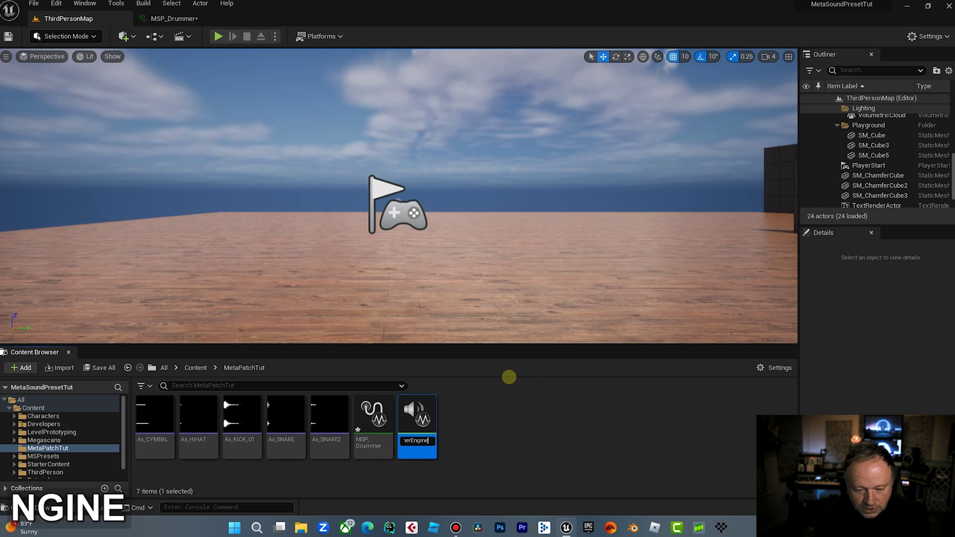
{"action": "key", "text": "Return"}
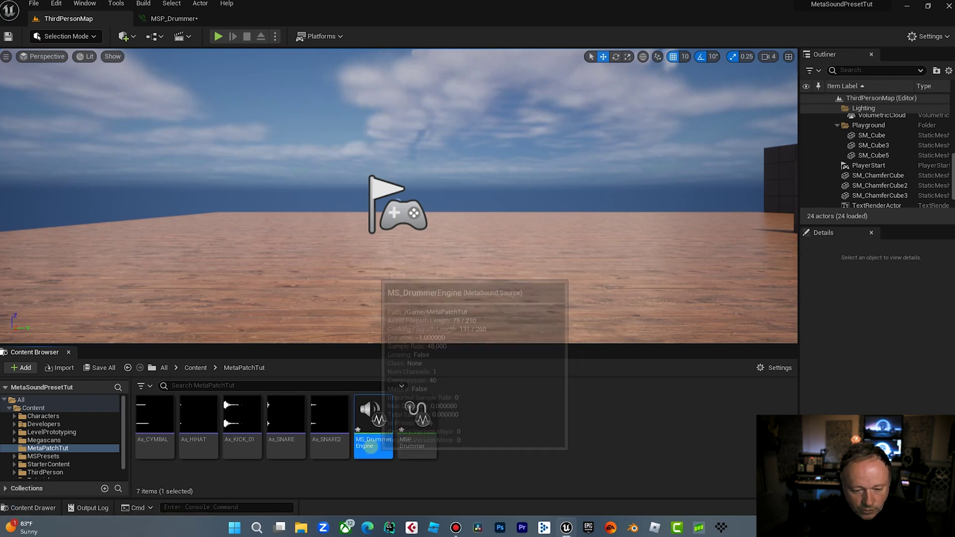
{"action": "double_click", "coordinate": [374, 427]}
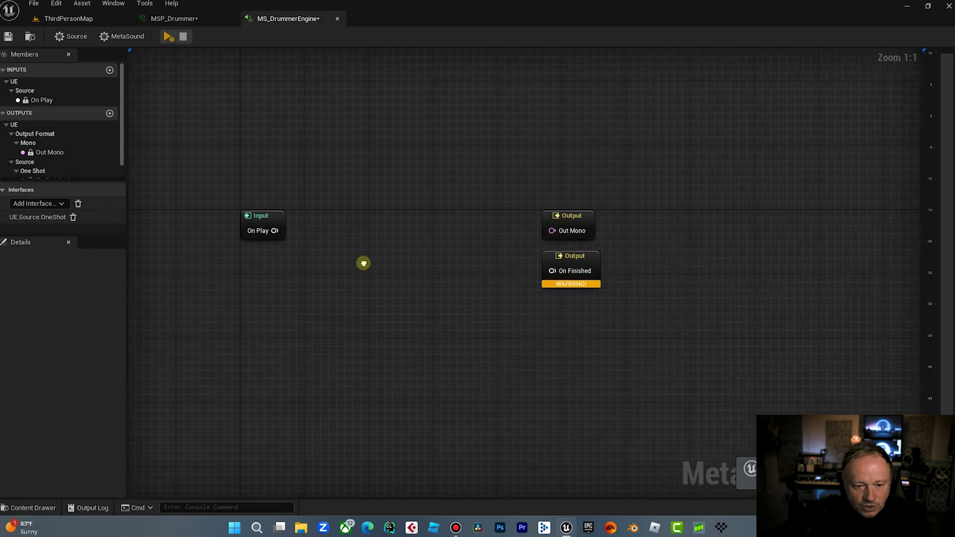
Step: Spread out the On Play and output nodes and delete the UE.Source.OneShot interface
{"action": "left_click_drag", "start_coordinate": [258, 214], "coordinate": [225, 214]}
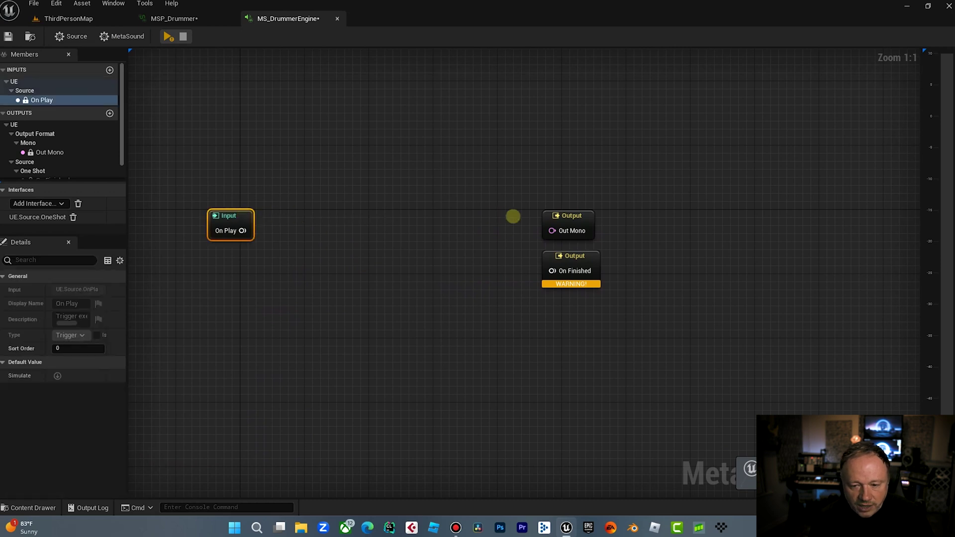
{"action": "left_click_drag", "start_coordinate": [576, 217], "coordinate": [588, 217]}
{"action": "left_click_drag", "start_coordinate": [591, 264], "coordinate": [603, 264]}
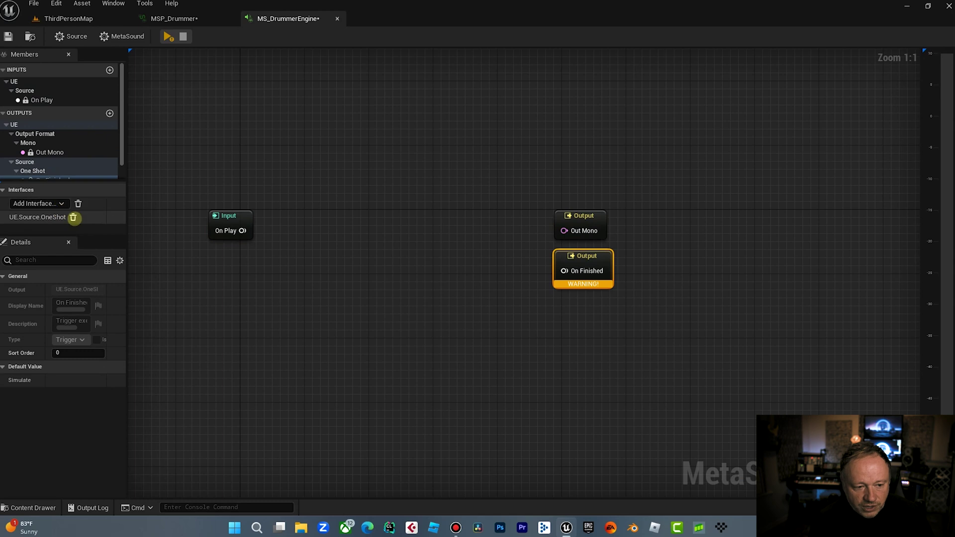
{"action": "left_click", "coordinate": [73, 217]}
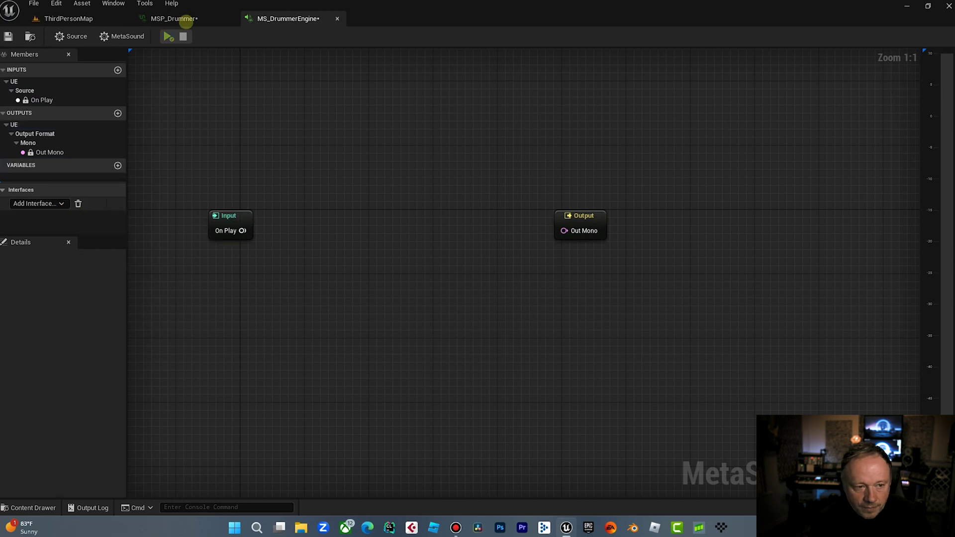
{"action": "left_click", "coordinate": [169, 19]}
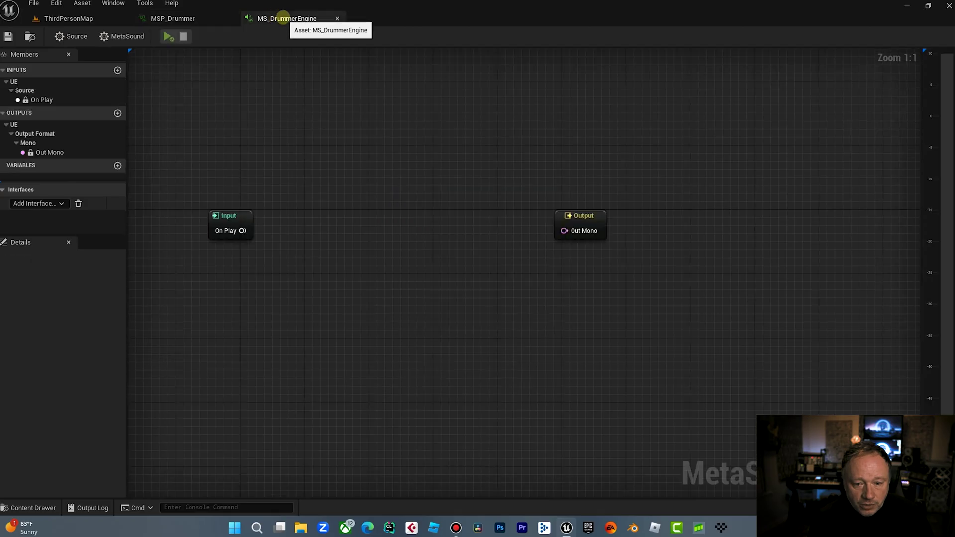
Step: Insert an MSP_Drummer patch node between On Play and Out Mono in MS_DrummerEngine, then view MSP_Drummer
{"action": "right_click_drag", "start_coordinate": [328, 162], "coordinate": [360, 163]}
{"action": "left_click", "coordinate": [207, 19]}
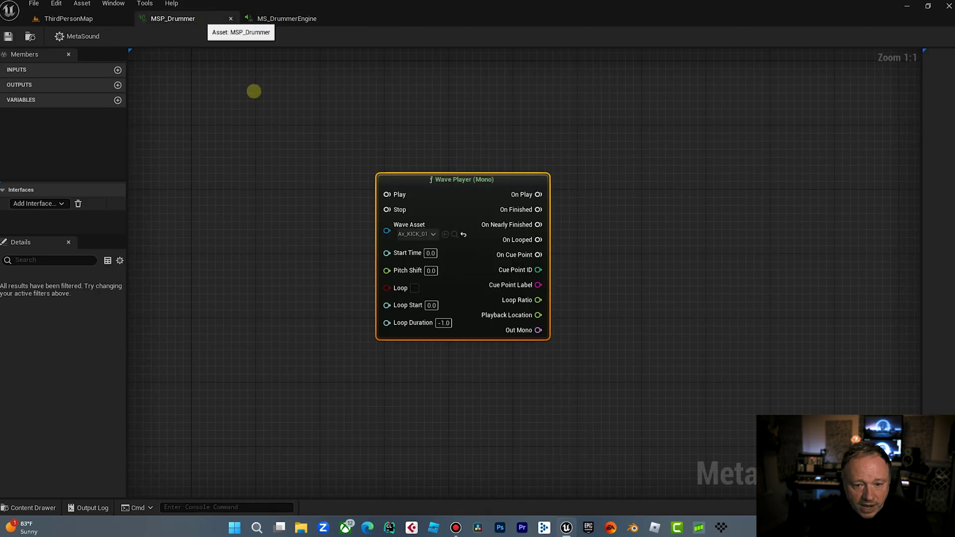
{"action": "left_click", "coordinate": [296, 20]}
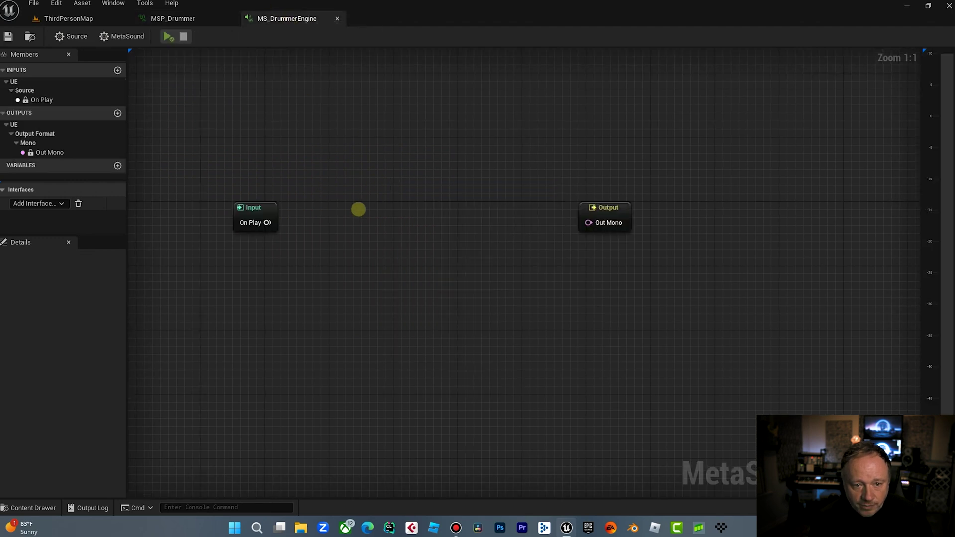
{"action": "right_click", "coordinate": [358, 210]}
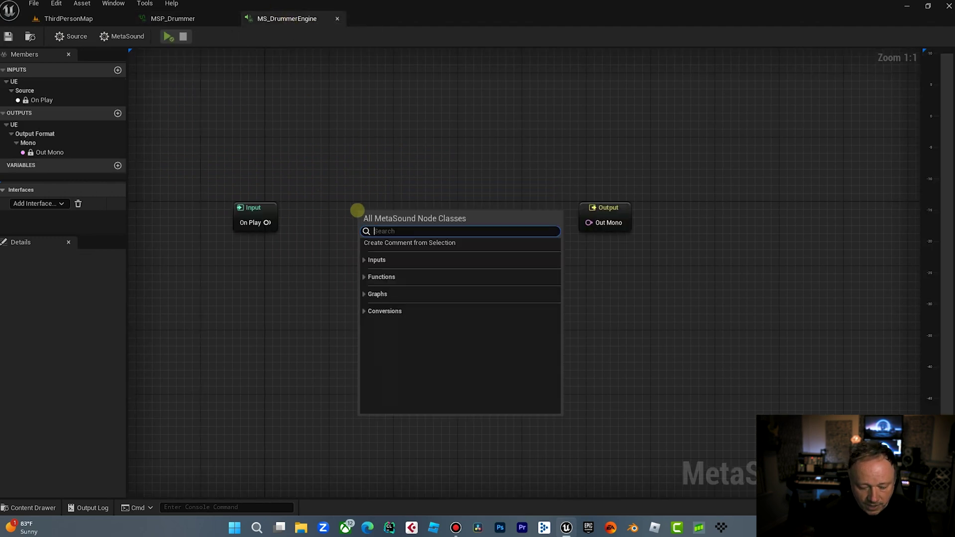
{"action": "type", "text": "MSP_"}
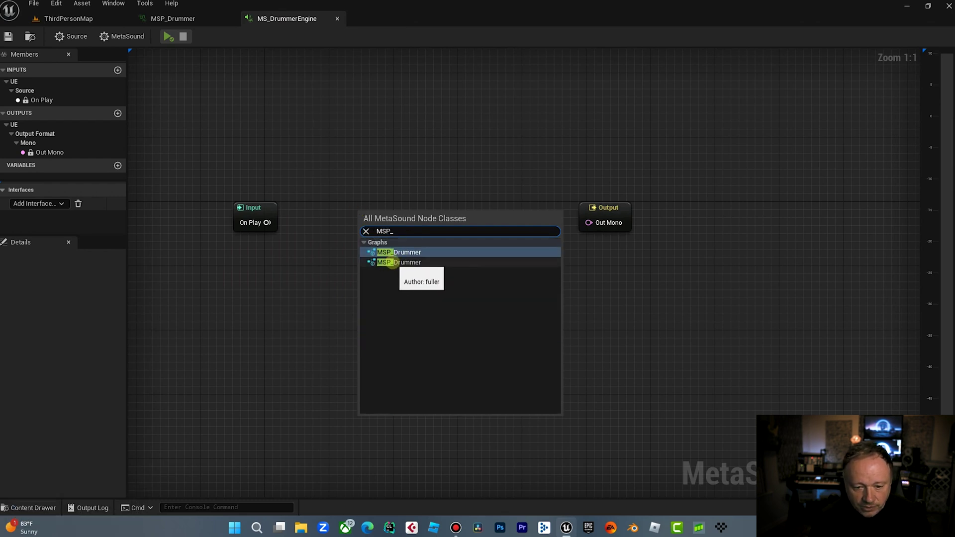
{"action": "left_click", "coordinate": [393, 262]}
{"action": "left_click_drag", "start_coordinate": [390, 216], "coordinate": [406, 218]}
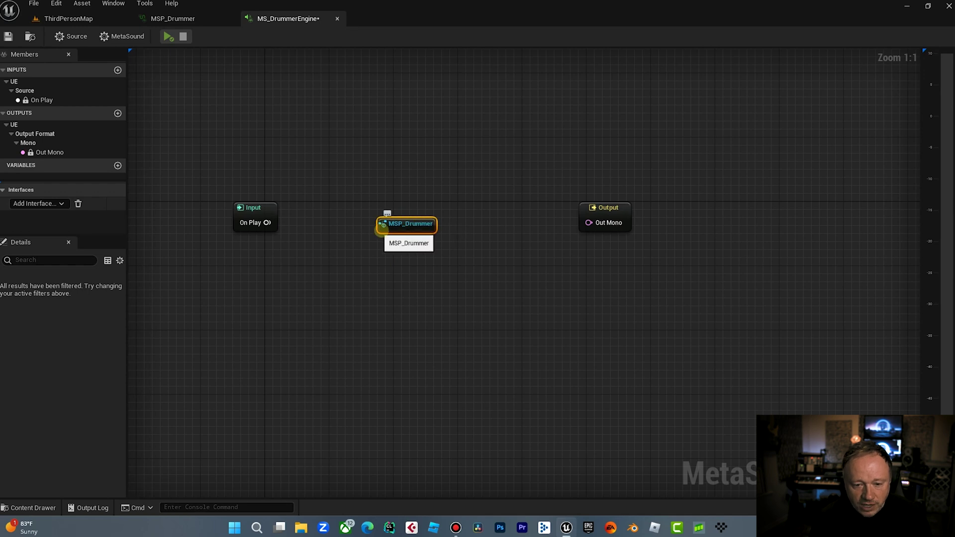
{"action": "left_click", "coordinate": [187, 18]}
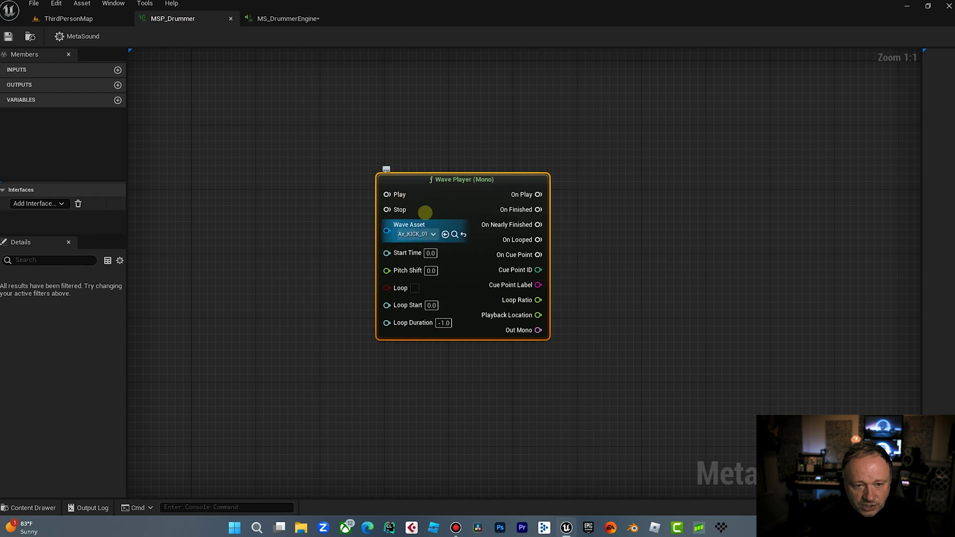
Step: Save MS_DrummerEngine, then promote the Wave Player's Play pin to a Play graph input in MSP_Drummer
{"action": "left_click", "coordinate": [301, 18]}
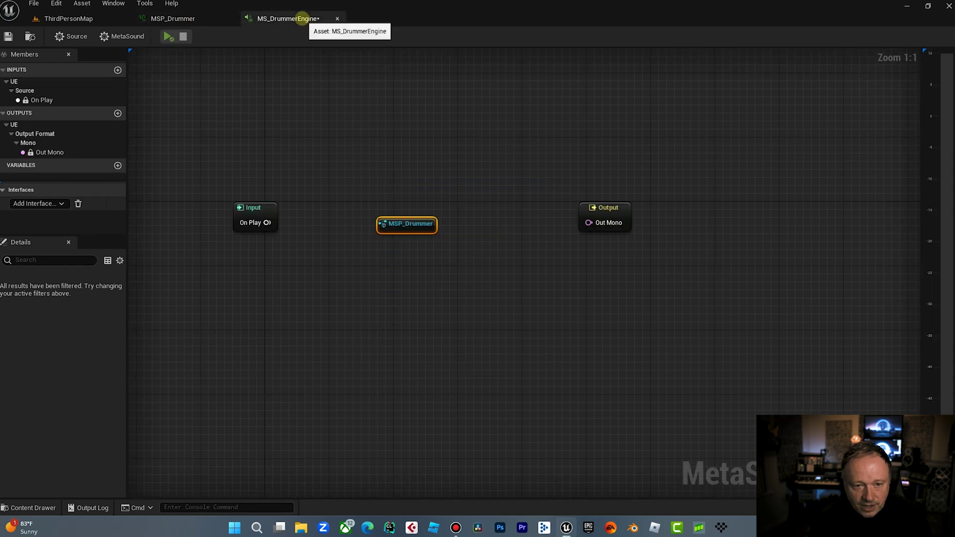
{"action": "left_click", "coordinate": [8, 36]}
{"action": "left_click", "coordinate": [179, 16]}
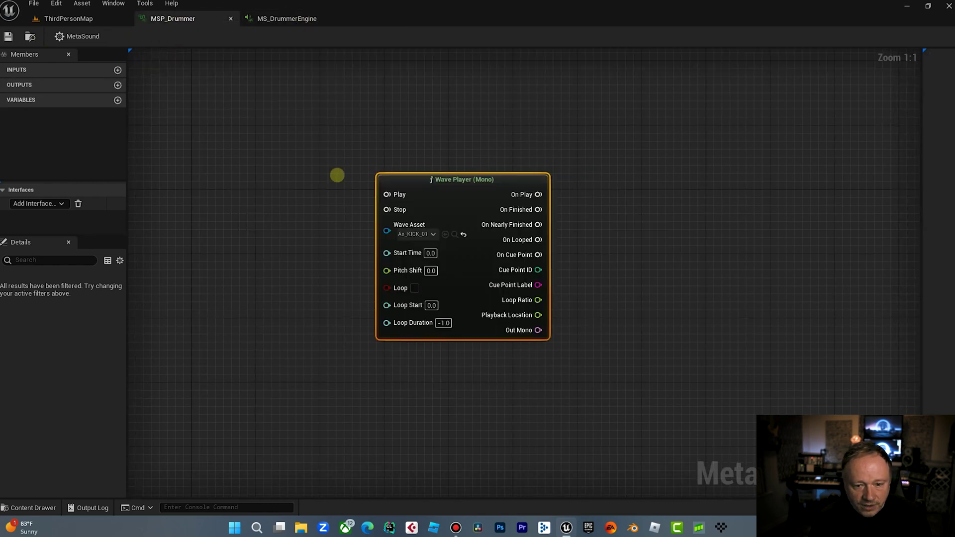
{"action": "left_click_drag", "start_coordinate": [387, 195], "coordinate": [338, 192]}
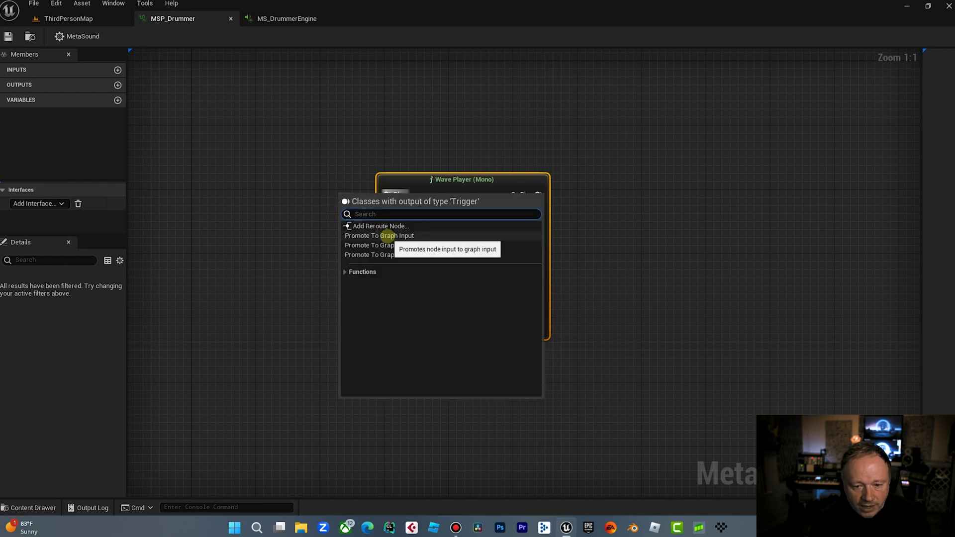
{"action": "left_click", "coordinate": [388, 236]}
{"action": "left_click_drag", "start_coordinate": [356, 198], "coordinate": [317, 189]}
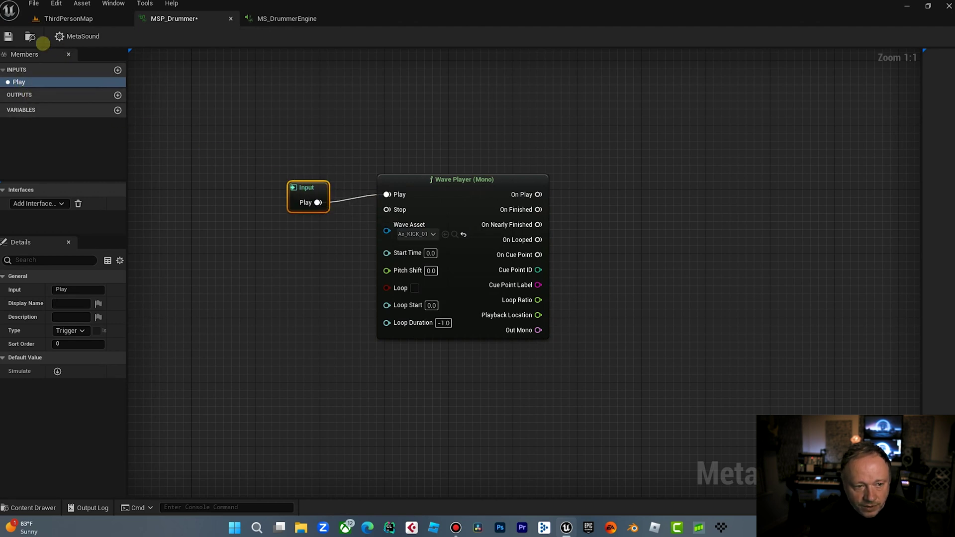
Step: Save MSP_Drummer and tidy node positions in both the engine and patch graphs
{"action": "left_click", "coordinate": [8, 36]}
{"action": "left_click", "coordinate": [288, 18]}
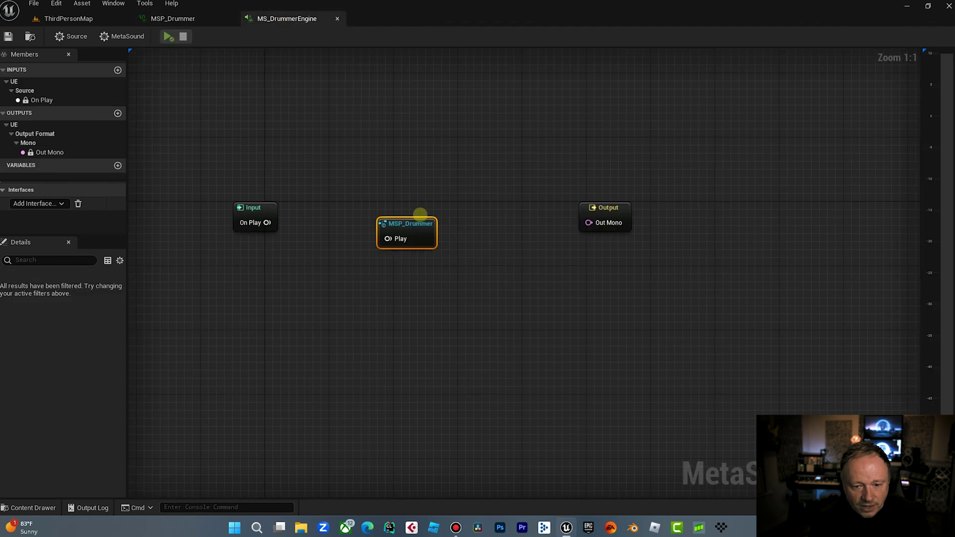
{"action": "left_click_drag", "start_coordinate": [419, 221], "coordinate": [396, 212]}
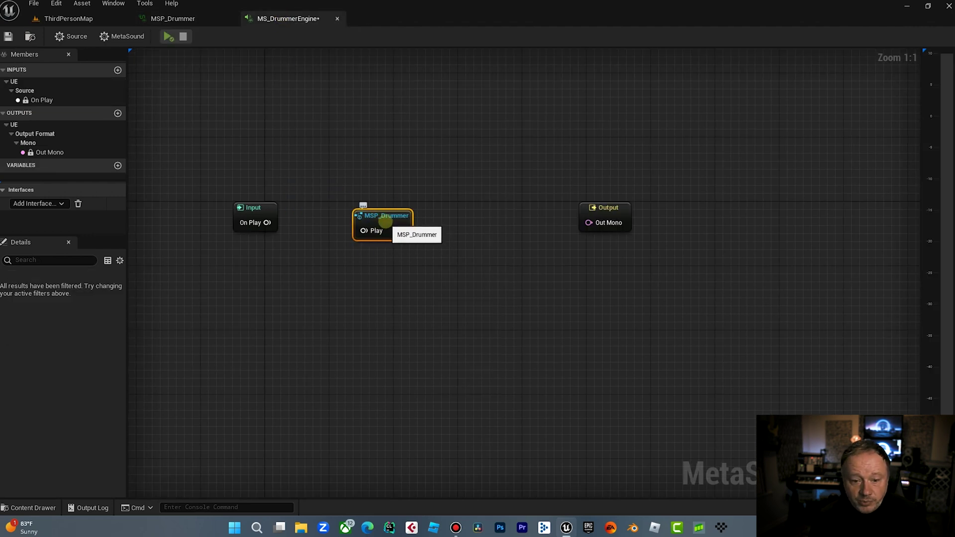
{"action": "left_click", "coordinate": [169, 18]}
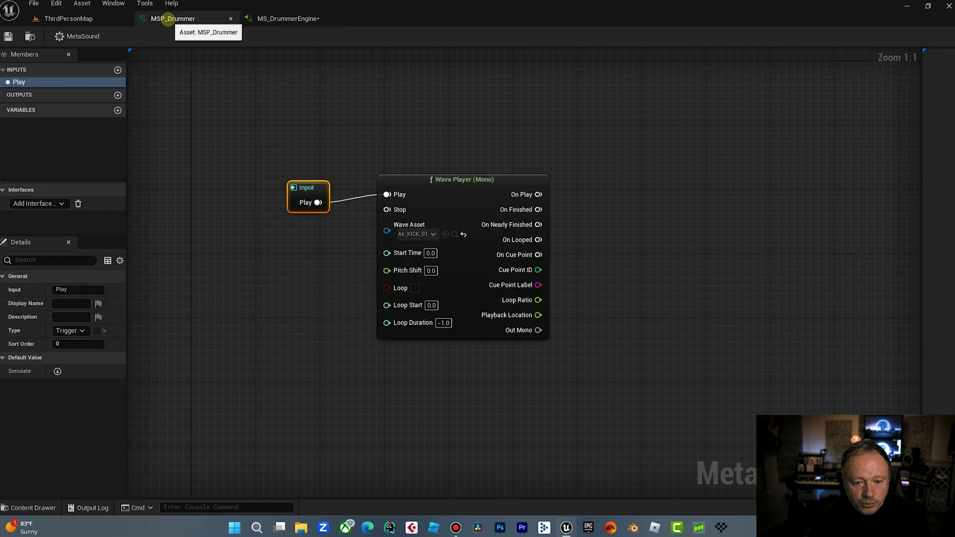
{"action": "left_click_drag", "start_coordinate": [305, 187], "coordinate": [305, 179]}
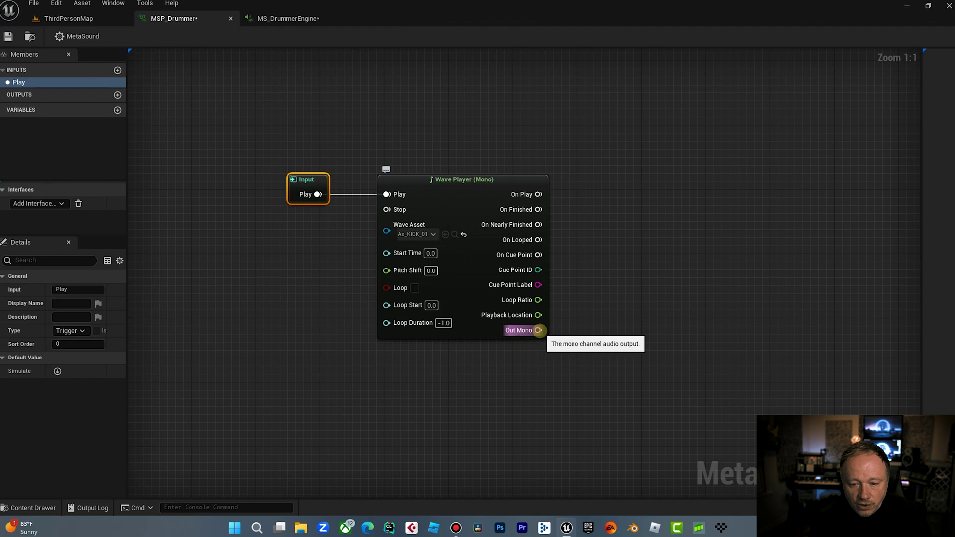
Step: Promote the Wave Player's Out Mono to a graph output named AudioOut and save the patch
{"action": "left_click_drag", "start_coordinate": [539, 330], "coordinate": [611, 296]}
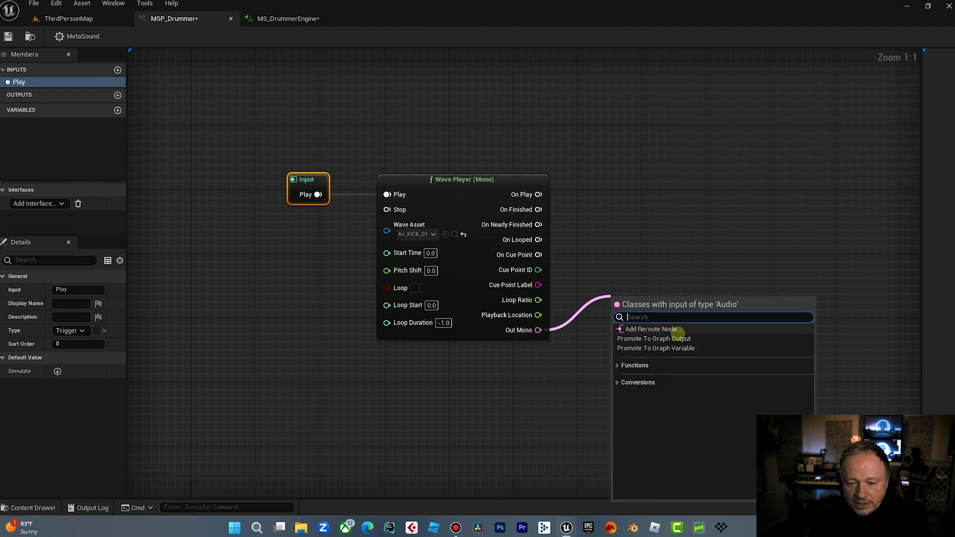
{"action": "left_click", "coordinate": [659, 339]}
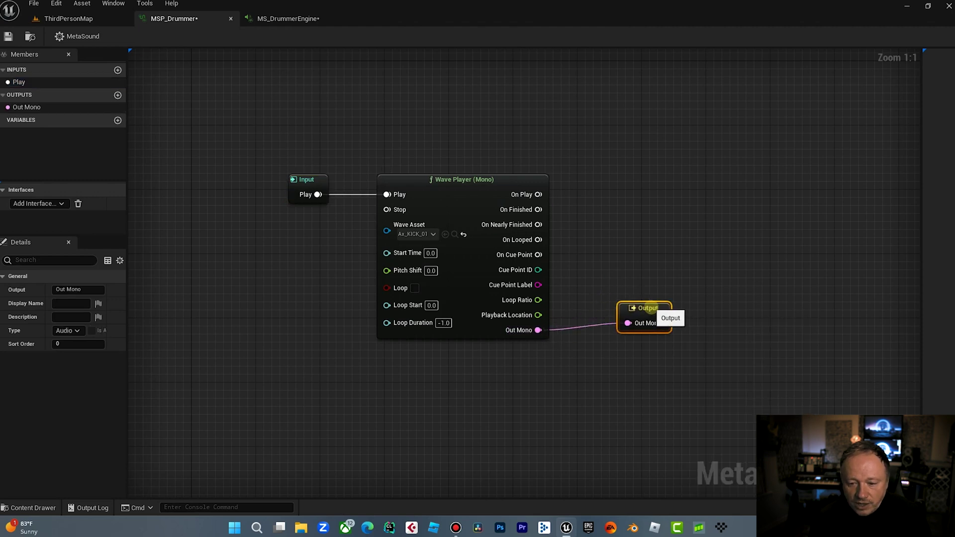
{"action": "left_click_drag", "start_coordinate": [649, 308], "coordinate": [657, 310]}
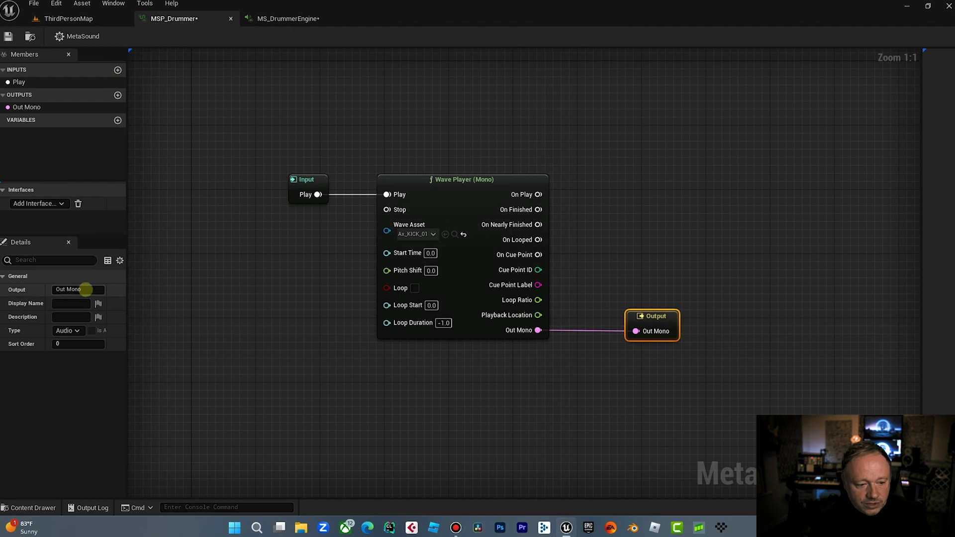
{"action": "type", "text": "AudioOut"}
{"action": "key", "text": "Return"}
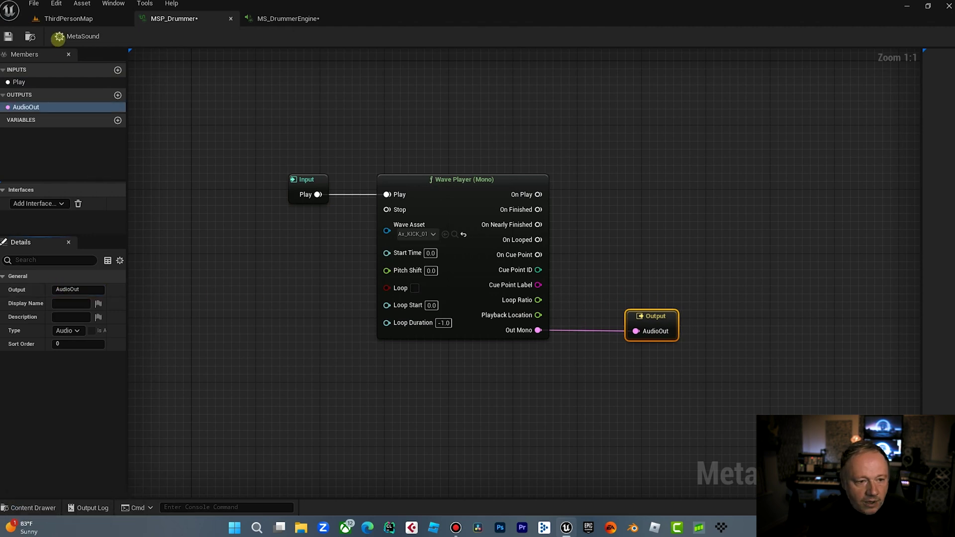
{"action": "left_click", "coordinate": [9, 37]}
{"action": "left_click", "coordinate": [286, 18]}
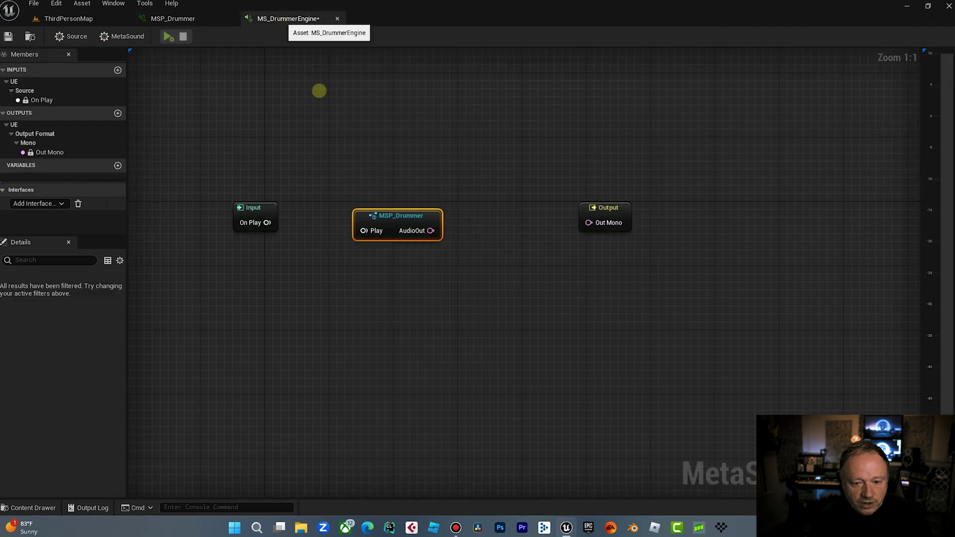
{"action": "left_click_drag", "start_coordinate": [413, 216], "coordinate": [421, 215]}
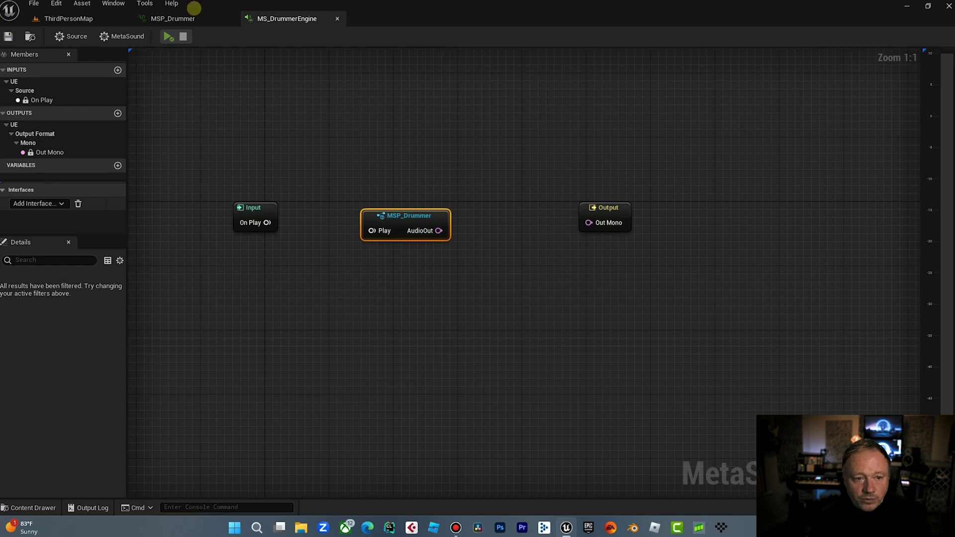
Step: Break the Play wire to the Wave Player and move the Input node far left
{"action": "left_click", "coordinate": [189, 19]}
{"action": "right_click_drag", "start_coordinate": [473, 155], "coordinate": [446, 126]}
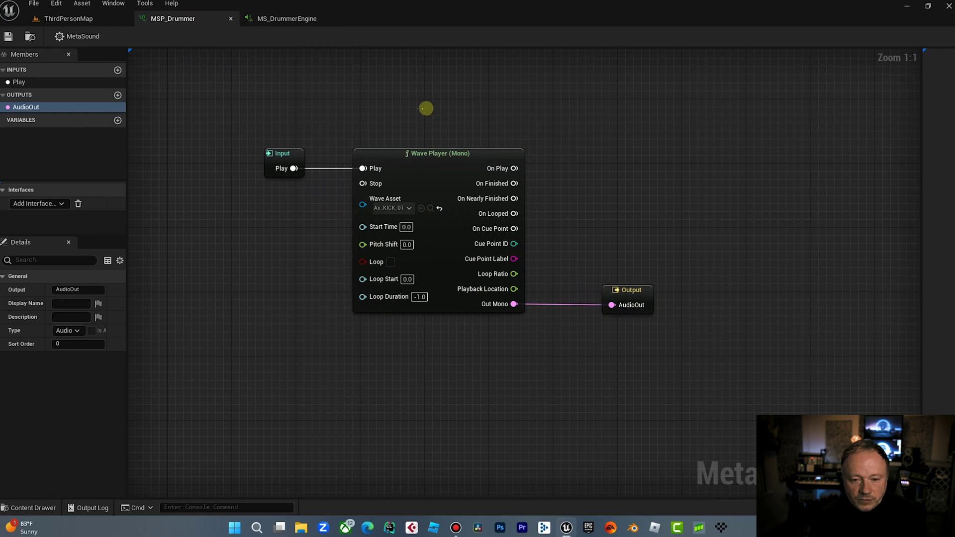
{"action": "left_click", "coordinate": [429, 108]}
{"action": "right_click_drag", "start_coordinate": [356, 87], "coordinate": [420, 122]}
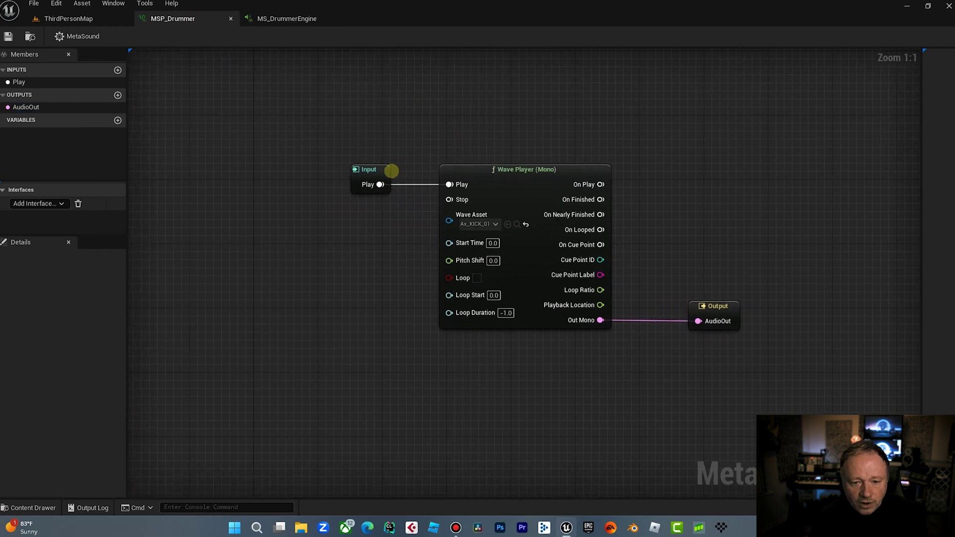
{"action": "key", "text": "z"}
{"action": "left_click", "coordinate": [380, 185], "text": "alt"}
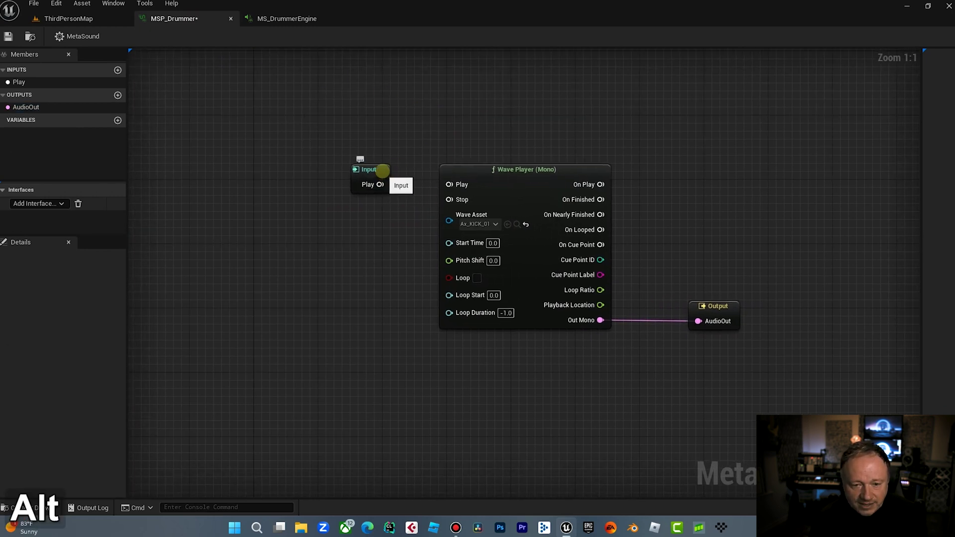
{"action": "left_click_drag", "start_coordinate": [382, 171], "coordinate": [191, 169]}
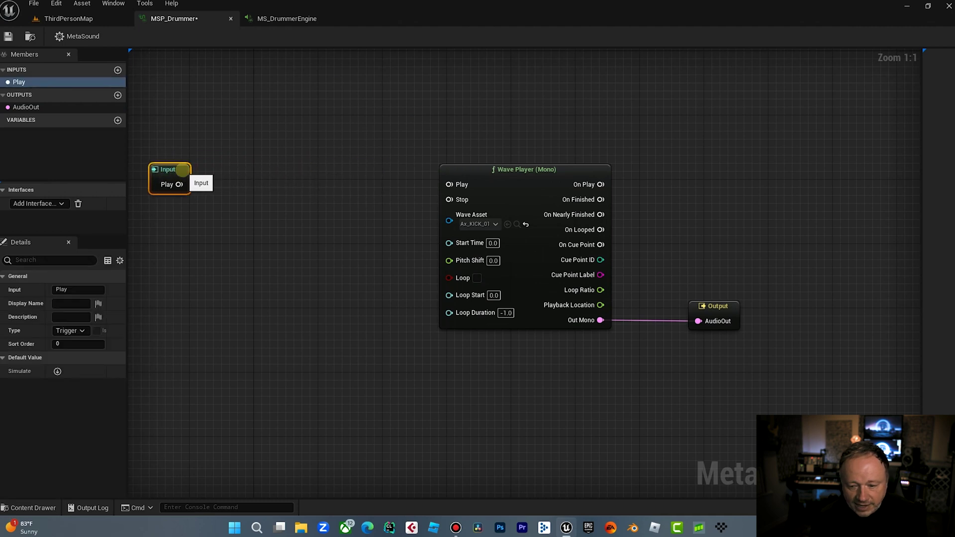
{"action": "right_click_drag", "start_coordinate": [276, 190], "coordinate": [363, 189]}
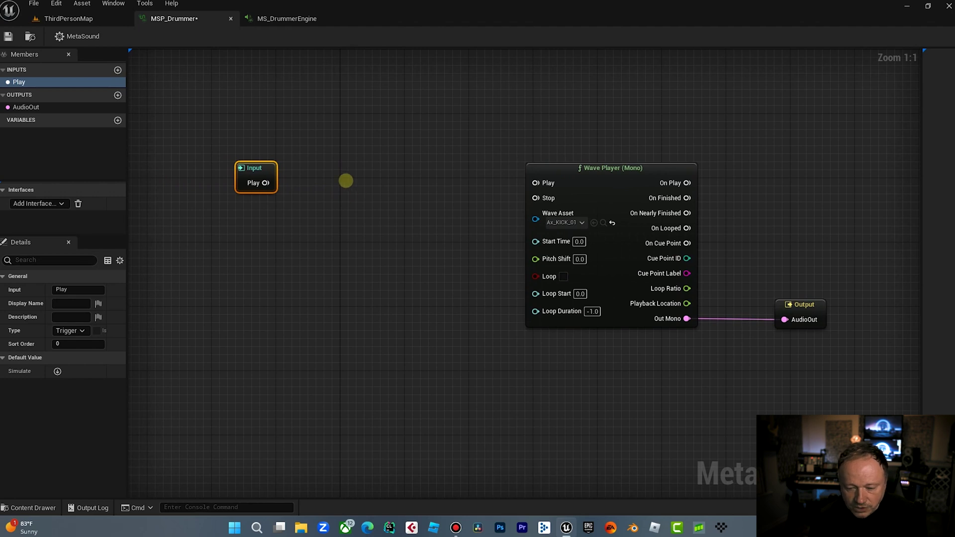
Step: Add a Trigger Repeat node fed by the Play input and start a connection from its Period pin
{"action": "left_click_drag", "start_coordinate": [263, 183], "coordinate": [314, 185]}
{"action": "type", "text": "trigger rep"}
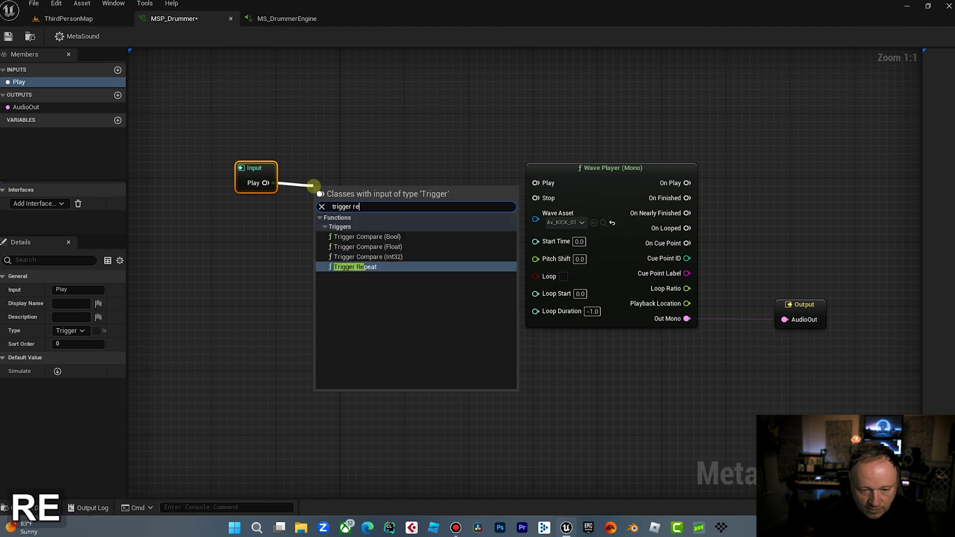
{"action": "left_click", "coordinate": [350, 237]}
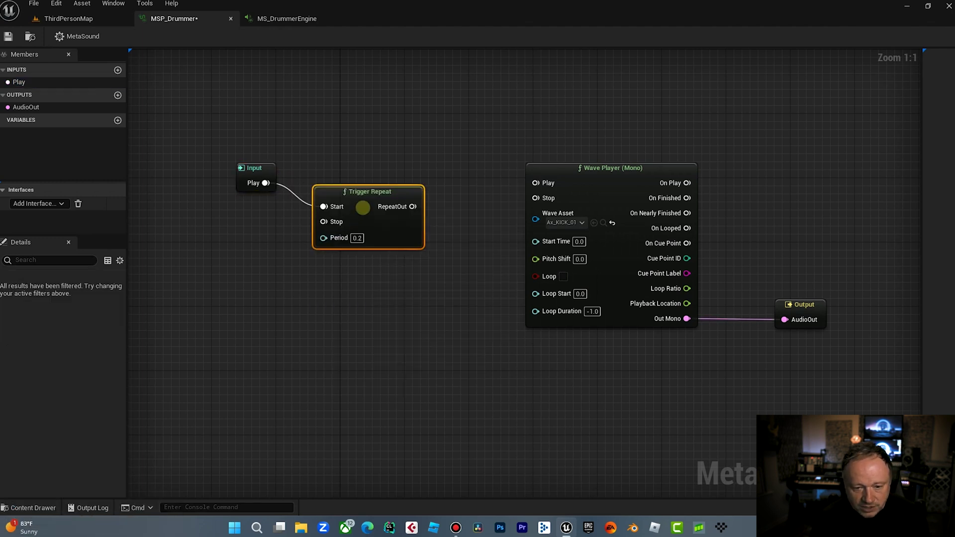
{"action": "left_click_drag", "start_coordinate": [369, 198], "coordinate": [365, 182]}
{"action": "left_click_drag", "start_coordinate": [318, 223], "coordinate": [275, 237]}
Step: Add a BPM To Seconds node feeding Trigger Repeat's Period and move it left
{"action": "type", "text": "bpm"}
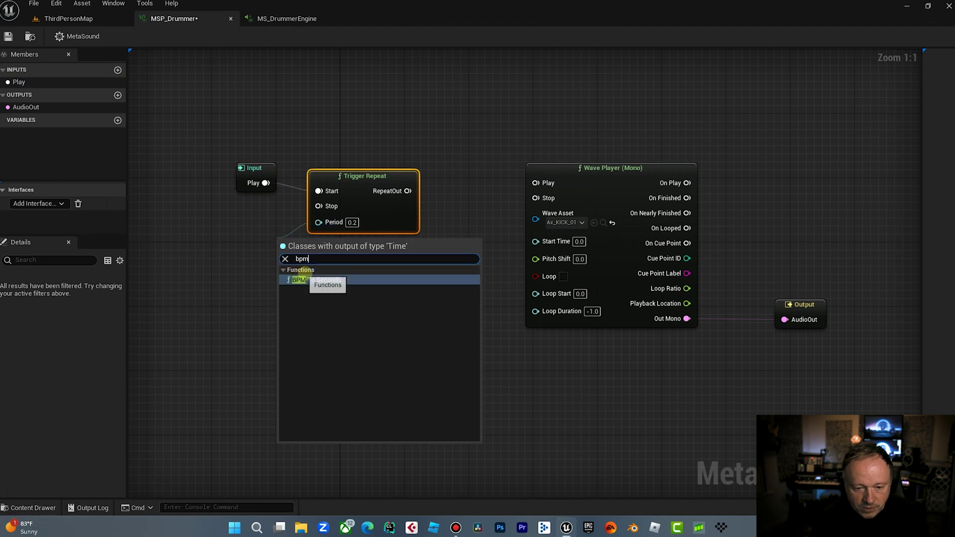
{"action": "left_click", "coordinate": [303, 280]}
{"action": "left_click_drag", "start_coordinate": [308, 244], "coordinate": [178, 241]}
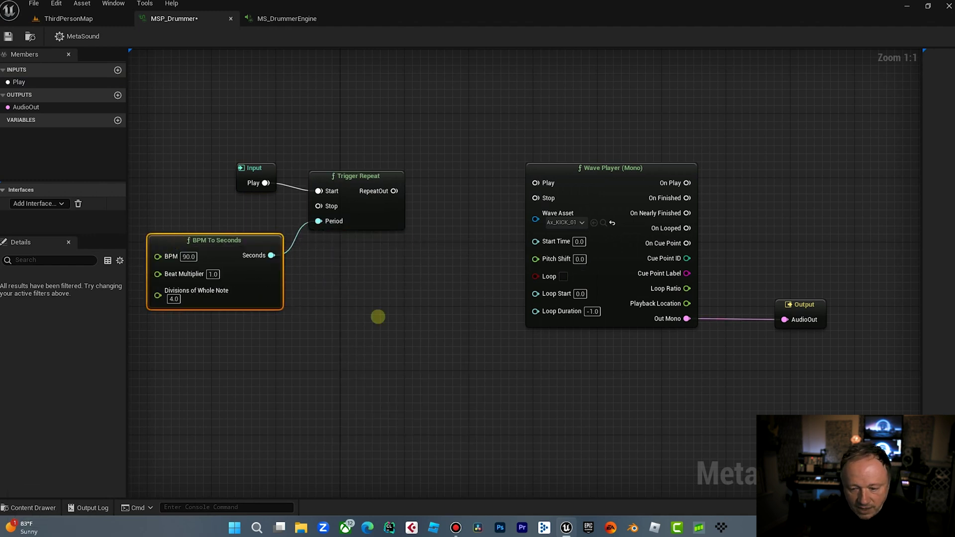
Step: Move the Wave Player and Output nodes far right to make room
{"action": "right_click_drag", "start_coordinate": [375, 317], "coordinate": [434, 311]}
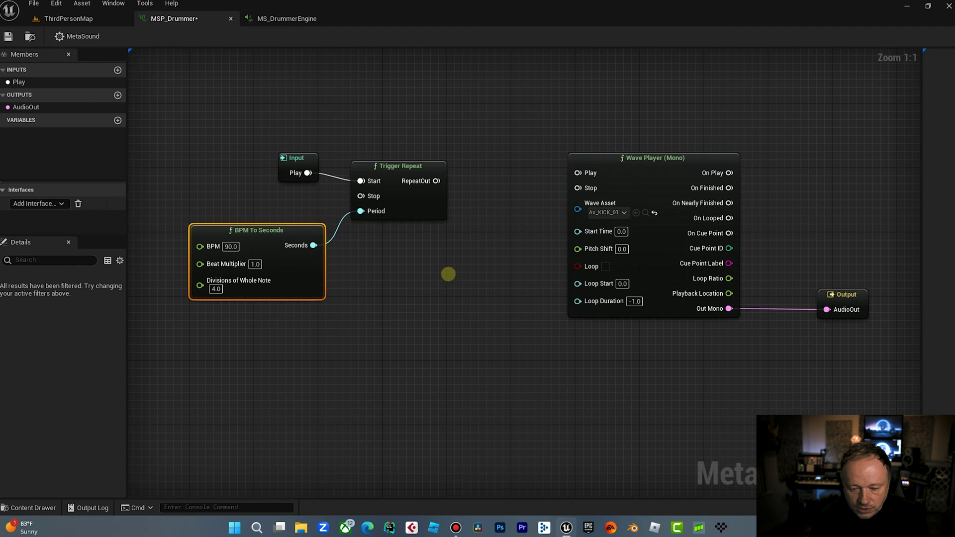
{"action": "right_click_drag", "start_coordinate": [448, 274], "coordinate": [376, 270]}
{"action": "left_click_drag", "start_coordinate": [449, 81], "coordinate": [731, 320]}
{"action": "left_click_drag", "start_coordinate": [602, 165], "coordinate": [924, 181]}
{"action": "right_click_drag", "start_coordinate": [480, 334], "coordinate": [534, 289]}
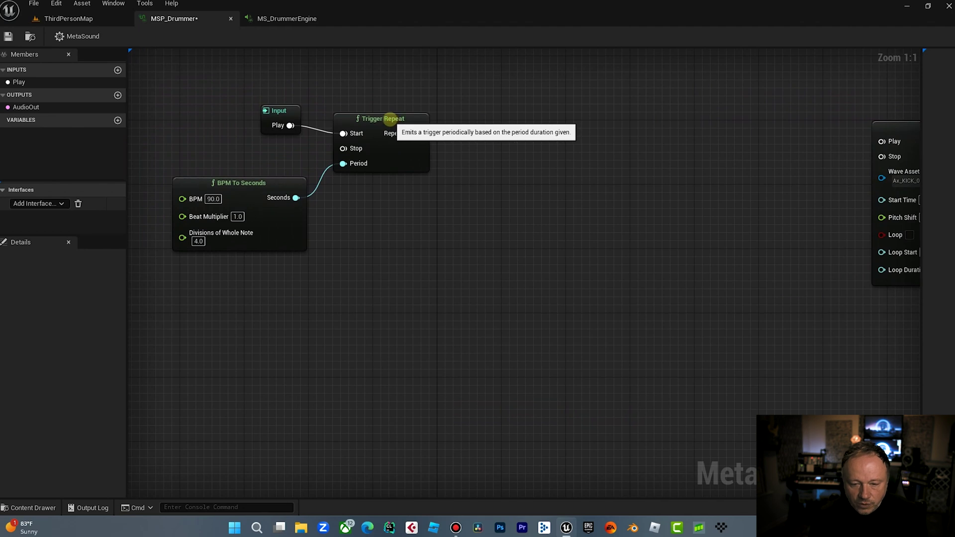
Step: Connect Trigger Repeat's RepeatOut to a new Trigger Sequence (4) node
{"action": "left_click", "coordinate": [390, 120]}
{"action": "left_click_drag", "start_coordinate": [419, 133], "coordinate": [480, 139]}
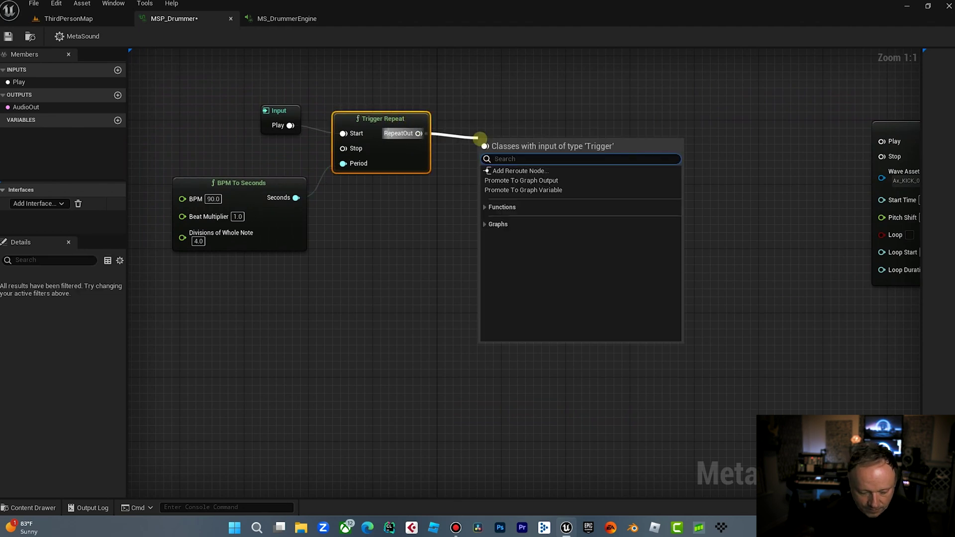
{"action": "type", "text": "sequence"}
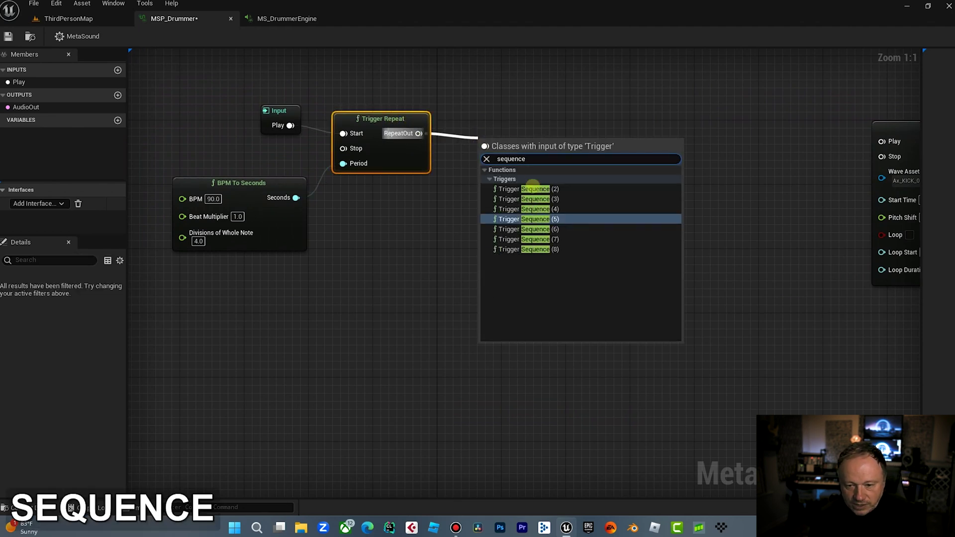
{"action": "key", "text": "Up"}
{"action": "key", "text": "Return"}
{"action": "left_click_drag", "start_coordinate": [511, 137], "coordinate": [487, 112]}
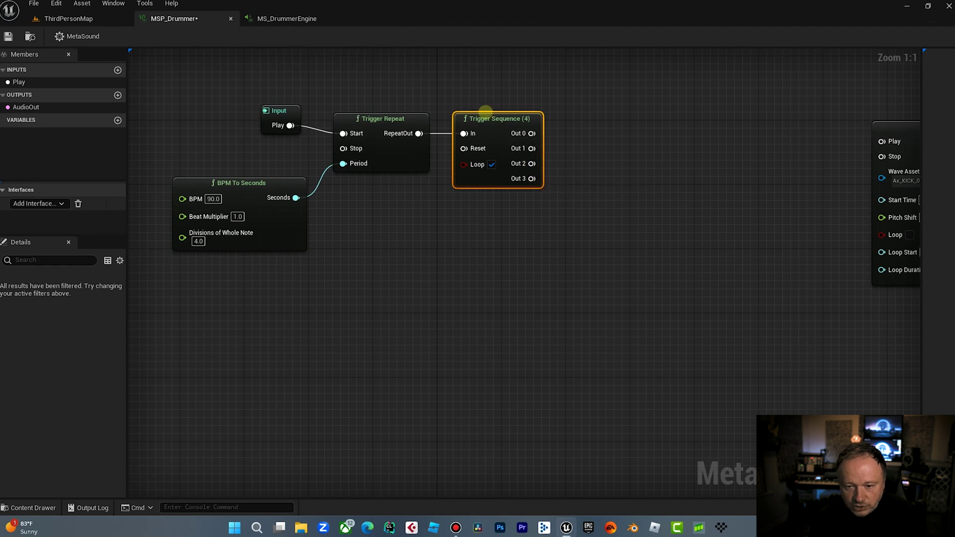
Step: Add a Trigger Filter node driven by Trigger Sequence's Out 0
{"action": "right_click_drag", "start_coordinate": [594, 198], "coordinate": [492, 207]}
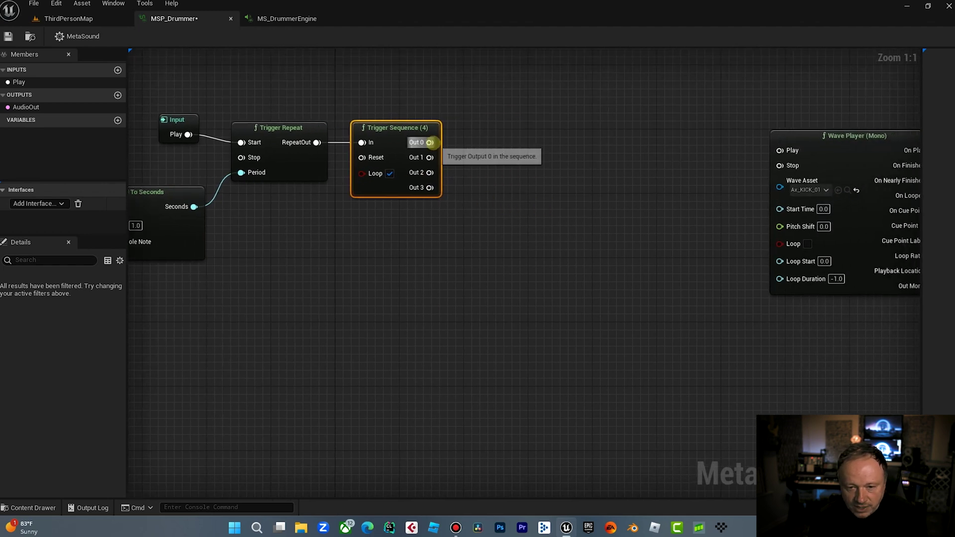
{"action": "left_click_drag", "start_coordinate": [430, 143], "coordinate": [488, 157]}
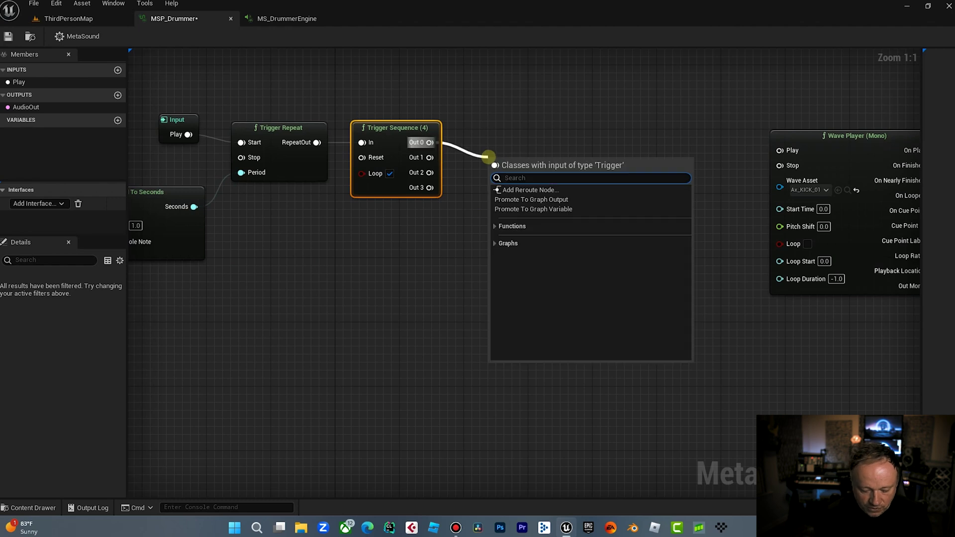
{"action": "type", "text": "filter"}
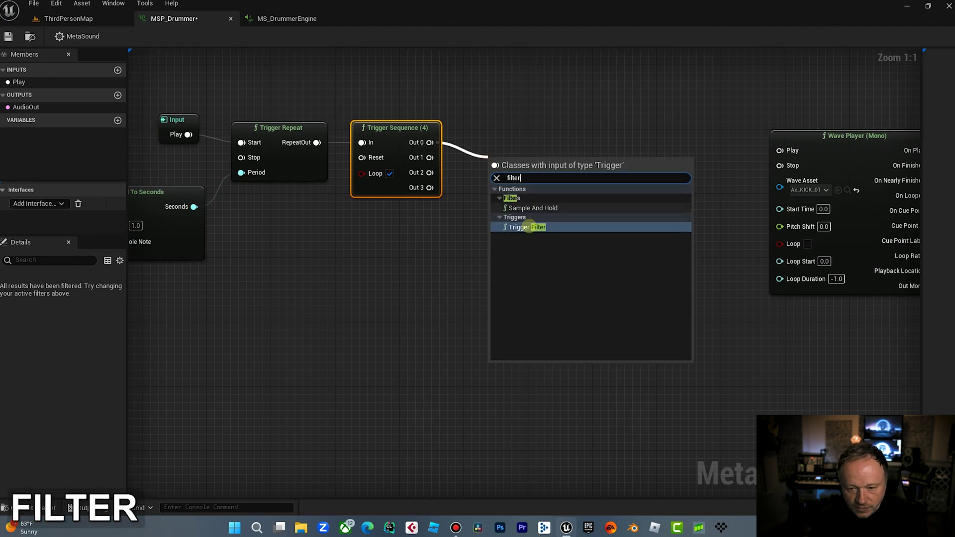
{"action": "left_click", "coordinate": [525, 227]}
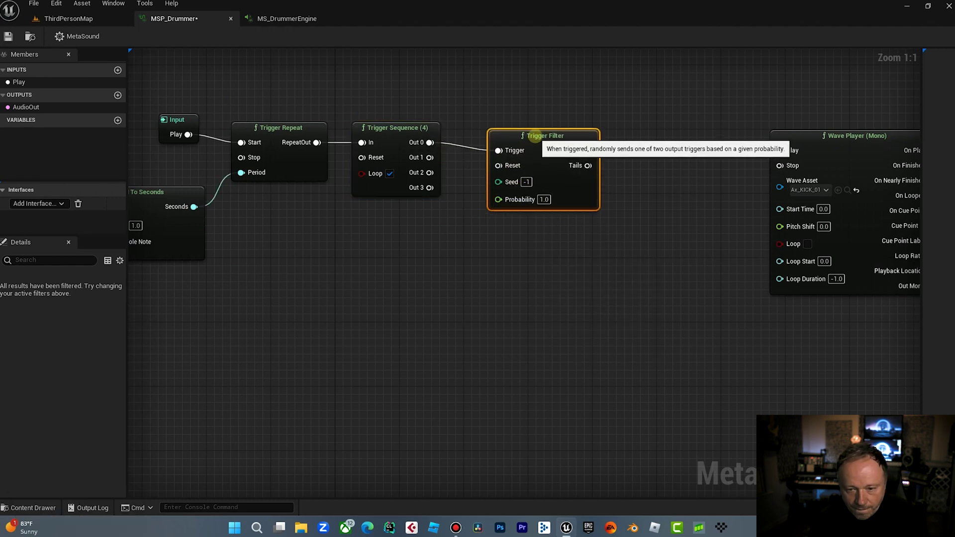
{"action": "left_click_drag", "start_coordinate": [536, 136], "coordinate": [535, 128]}
{"action": "right_click_drag", "start_coordinate": [515, 287], "coordinate": [454, 273]}
Step: Paste three copies of the Trigger Filter, stacked one below another
{"action": "key", "text": "ctrl+c"}
{"action": "key", "text": "ctrl+v"}
{"action": "left_click_drag", "start_coordinate": [509, 123], "coordinate": [471, 221]}
{"action": "key", "text": "ctrl+v"}
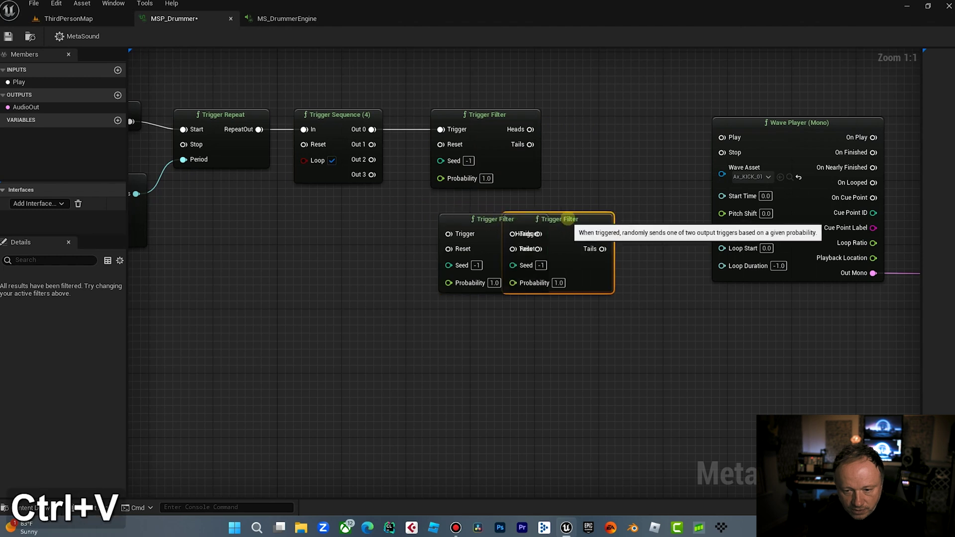
{"action": "left_click_drag", "start_coordinate": [568, 219], "coordinate": [506, 323]}
{"action": "right_click_drag", "start_coordinate": [604, 316], "coordinate": [604, 230], "text": "ctrl"}
{"action": "key", "text": "ctrl+v"}
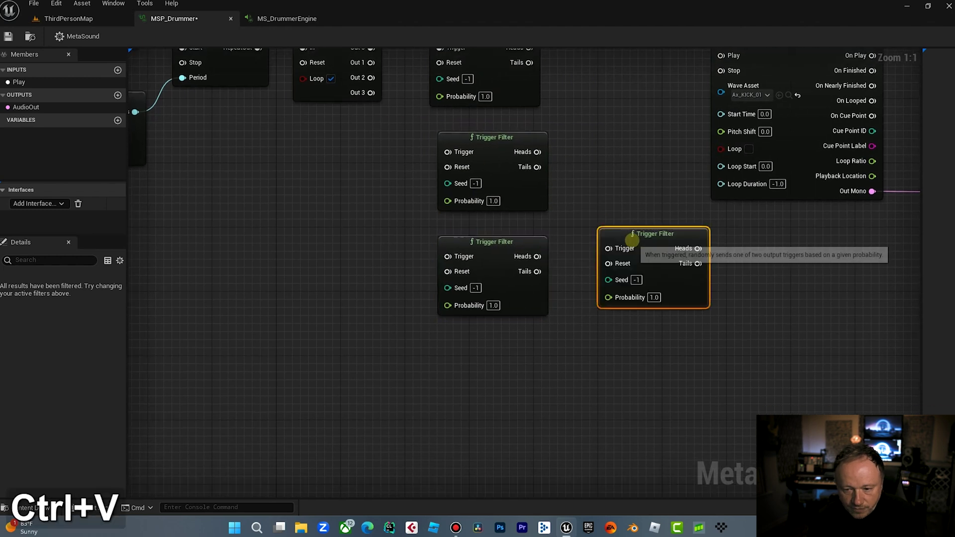
{"action": "left_click_drag", "start_coordinate": [635, 238], "coordinate": [474, 341]}
{"action": "right_click_drag", "start_coordinate": [584, 402], "coordinate": [564, 449]}
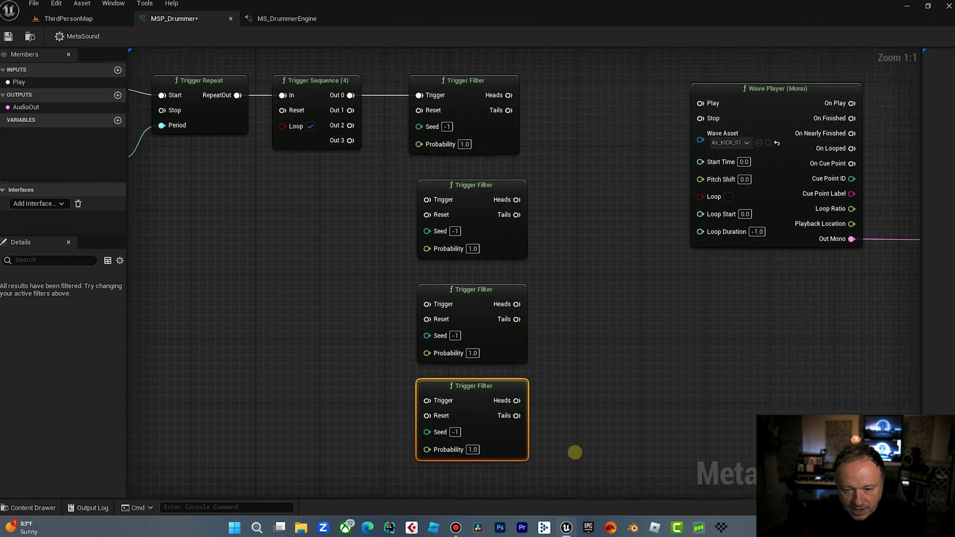
Step: Align the four filters in one column and wire Out 1–3 to the copies' Trigger inputs
{"action": "left_click_drag", "start_coordinate": [564, 450], "coordinate": [455, 132]}
{"action": "key", "text": "shift+a"}
{"action": "left_click", "coordinate": [606, 103]}
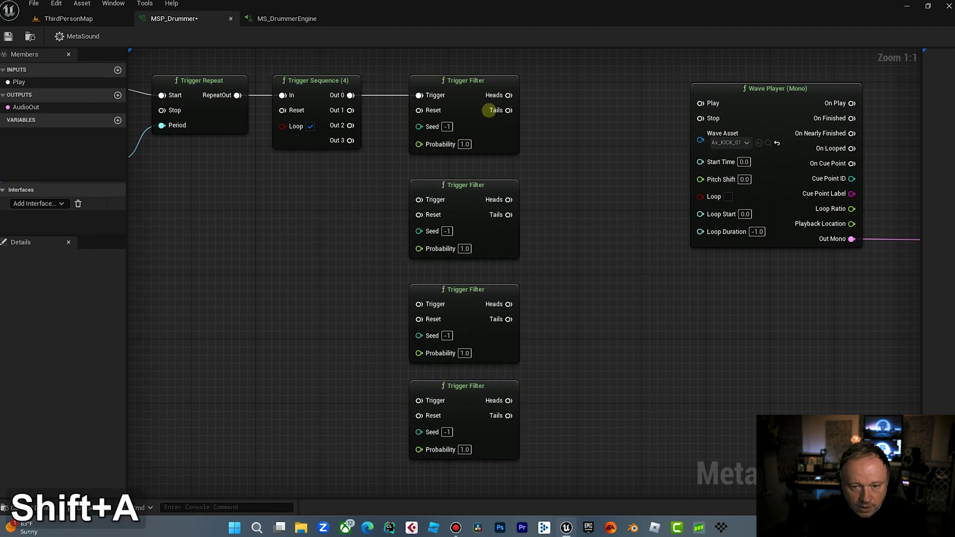
{"action": "left_click_drag", "start_coordinate": [351, 110], "coordinate": [420, 200]}
{"action": "left_click_drag", "start_coordinate": [351, 126], "coordinate": [420, 304]}
{"action": "left_click_drag", "start_coordinate": [350, 141], "coordinate": [419, 401]}
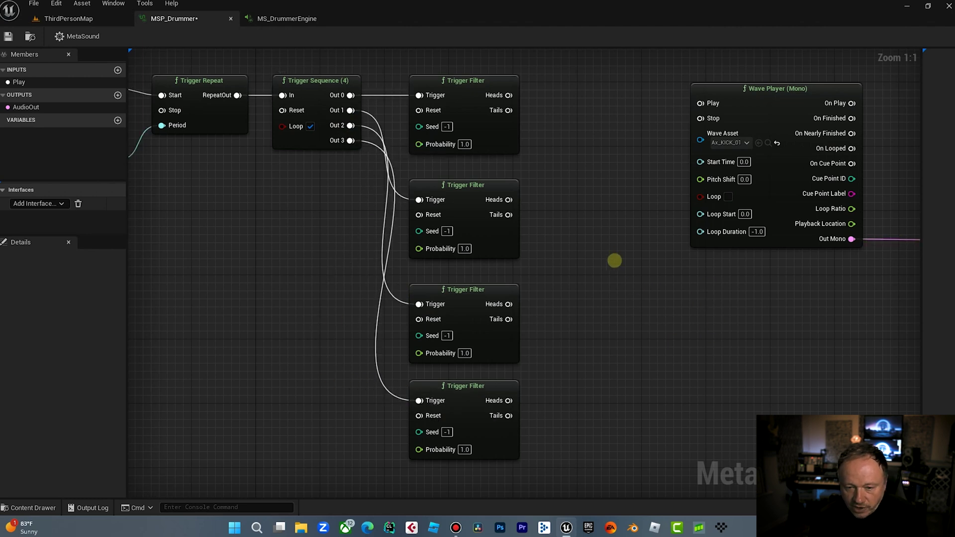
Step: Add a Trigger Any (4) node fed by the top filter's Heads output
{"action": "right_click_drag", "start_coordinate": [533, 134], "coordinate": [416, 87]}
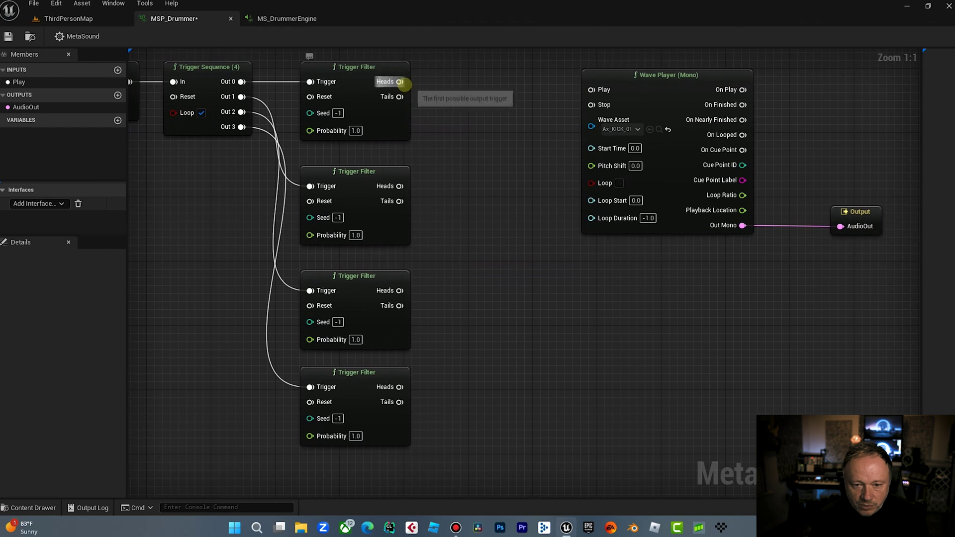
{"action": "left_click_drag", "start_coordinate": [400, 82], "coordinate": [443, 125]}
{"action": "type", "text": "any 4"}
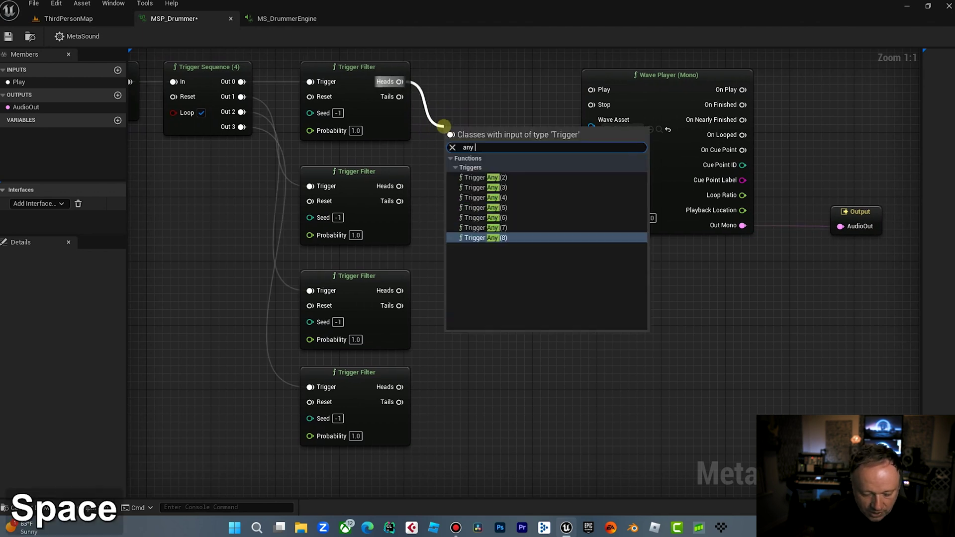
{"action": "left_click", "coordinate": [510, 178]}
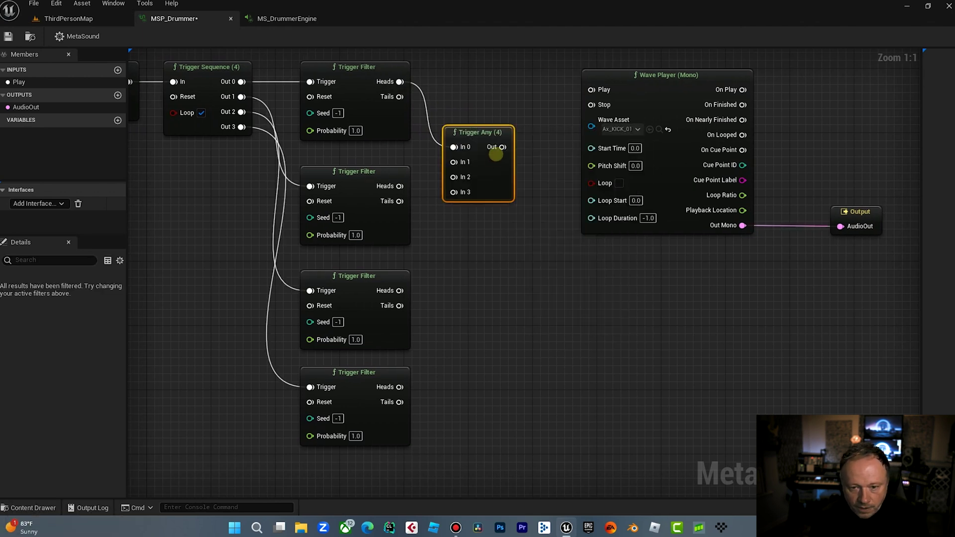
Step: Wire the other Heads outputs to In 1–3, Out to Wave Player Play, and save
{"action": "left_click_drag", "start_coordinate": [400, 186], "coordinate": [453, 162]}
{"action": "left_click_drag", "start_coordinate": [399, 291], "coordinate": [454, 178]}
{"action": "left_click_drag", "start_coordinate": [399, 387], "coordinate": [487, 195]}
{"action": "left_click_drag", "start_coordinate": [503, 147], "coordinate": [637, 135]}
{"action": "right_click_drag", "start_coordinate": [506, 354], "coordinate": [465, 249]}
{"action": "key", "text": "ctrl+s"}
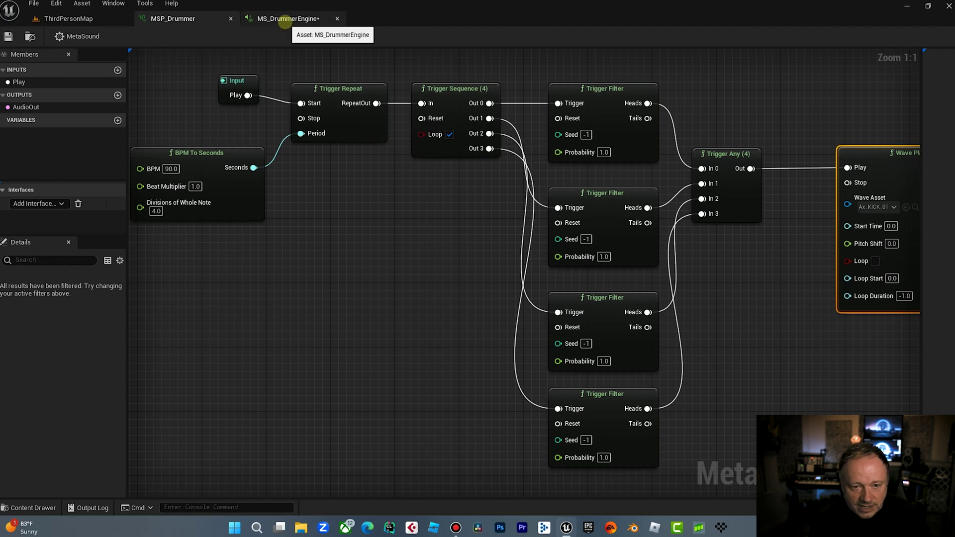
Step: Wire On Play into MSP_Drummer's Play and its AudioOut into Out Mono
{"action": "left_click", "coordinate": [284, 21]}
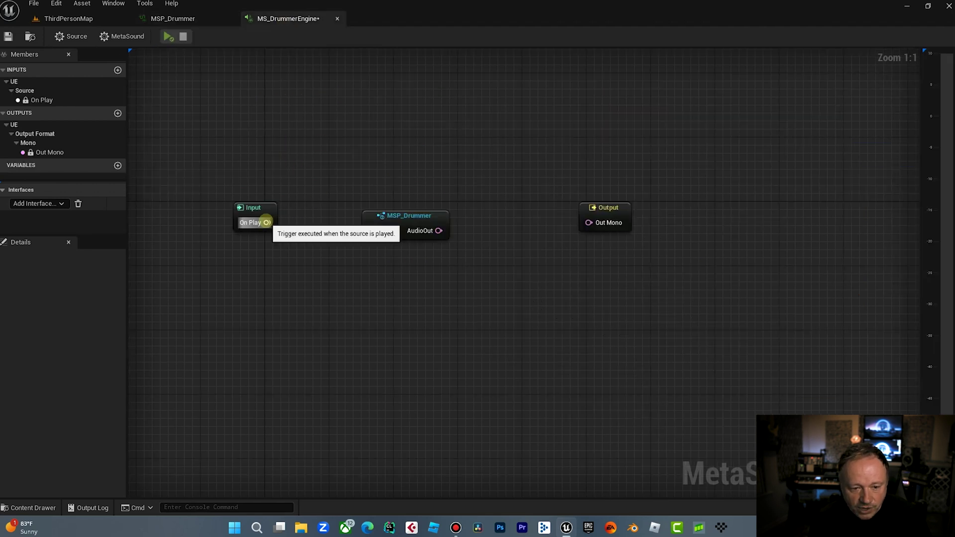
{"action": "left_click_drag", "start_coordinate": [267, 222], "coordinate": [407, 211]}
{"action": "left_click", "coordinate": [185, 18]}
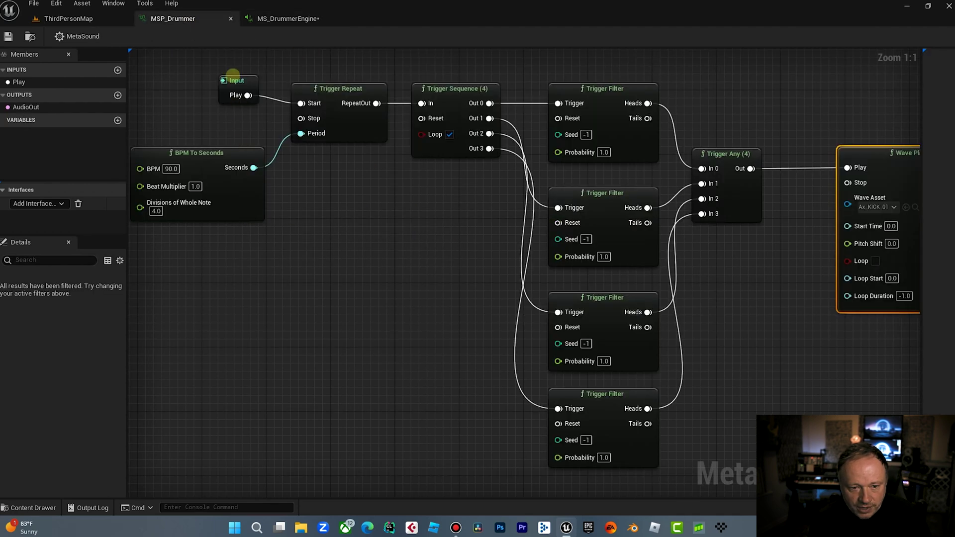
{"action": "left_click", "coordinate": [288, 18]}
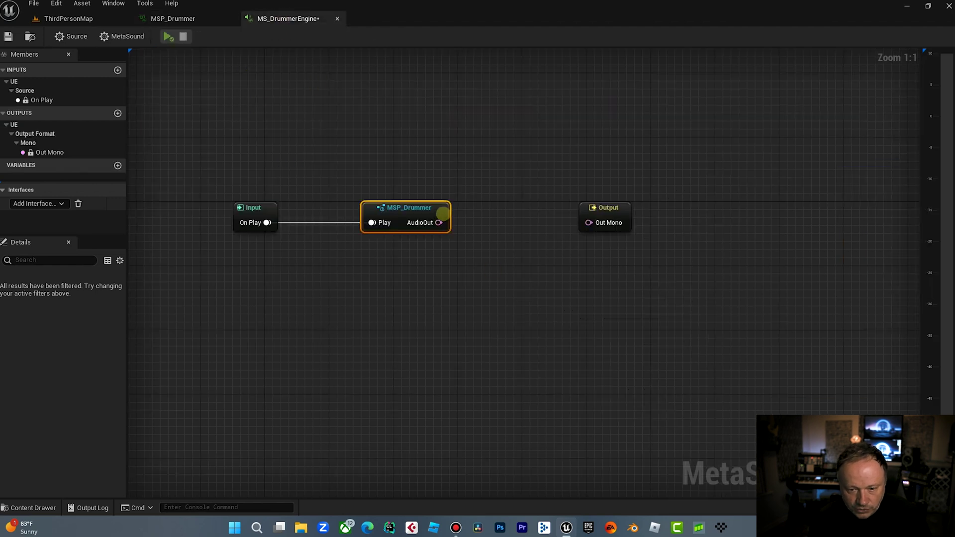
{"action": "left_click_drag", "start_coordinate": [439, 222], "coordinate": [572, 223]}
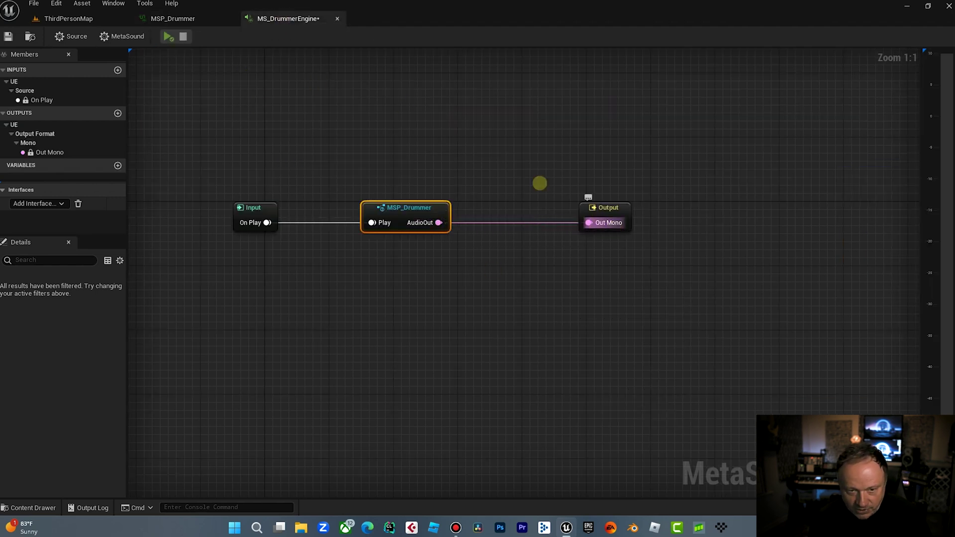
Step: Check MSP_Drummer's Wave Player and Output nodes, then return to MS_DrummerEngine
{"action": "left_click", "coordinate": [216, 20]}
{"action": "right_click_drag", "start_coordinate": [747, 297], "coordinate": [234, 289]}
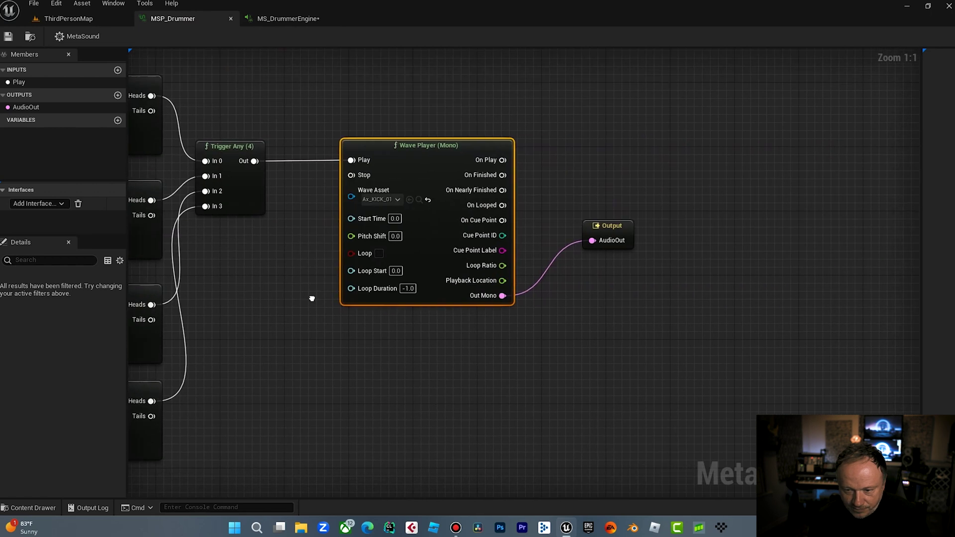
{"action": "left_click", "coordinate": [605, 231]}
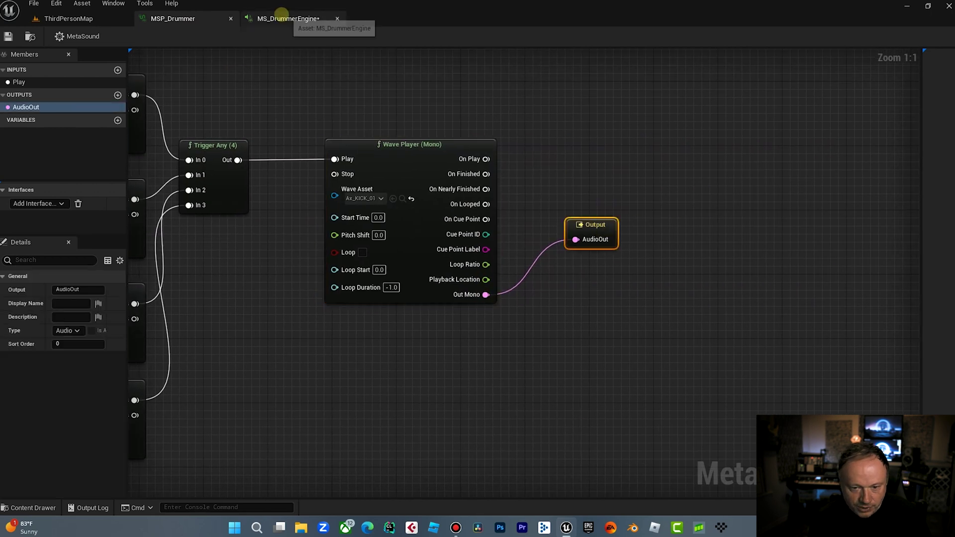
{"action": "left_click", "coordinate": [283, 18]}
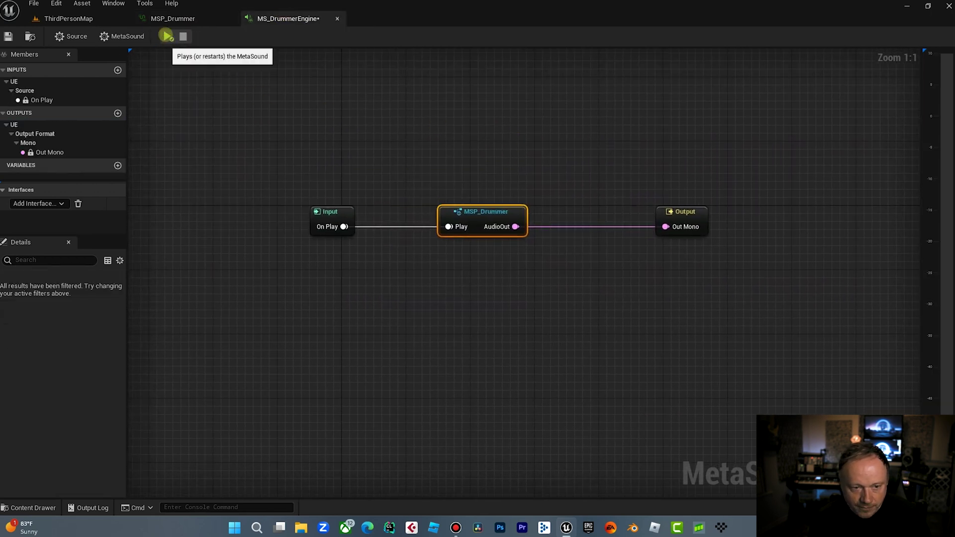
Step: Start previewing MS_DrummerEngine and bring MSP_Drummer's Trigger Filter nodes into view
{"action": "left_click", "coordinate": [168, 37]}
{"action": "left_click", "coordinate": [185, 19]}
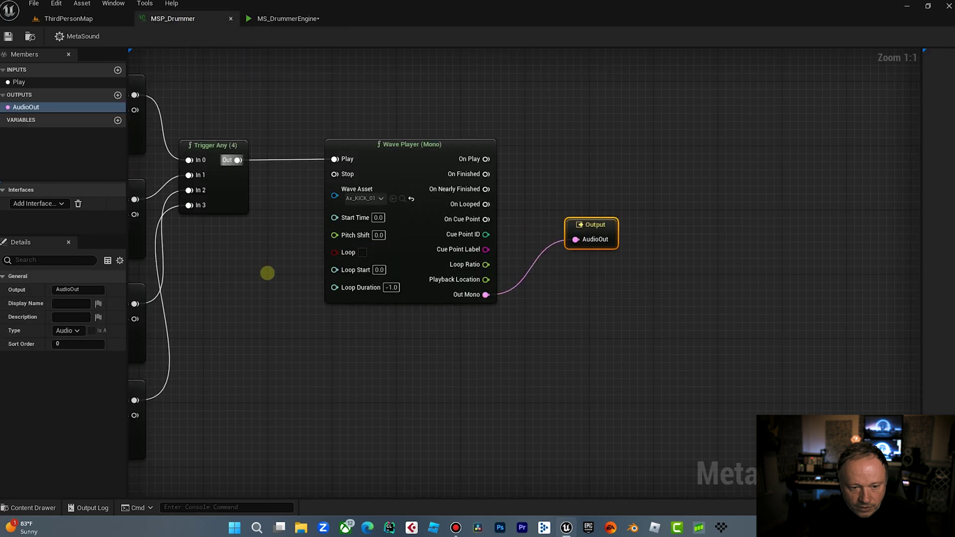
{"action": "right_click_drag", "start_coordinate": [280, 287], "coordinate": [525, 286]}
{"action": "scroll", "coordinate": [569, 279], "scroll_direction": "down", "scroll_amount": 1}
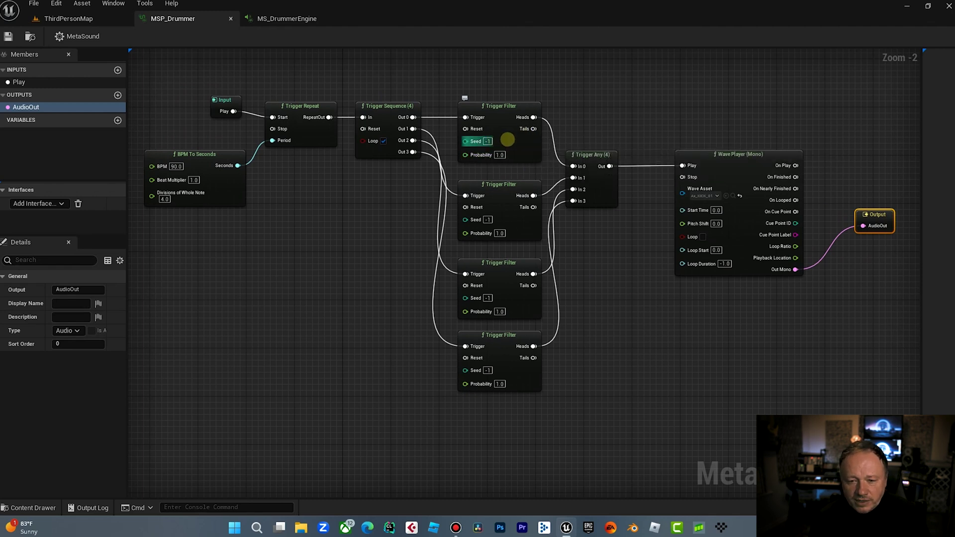
Step: Set the second Trigger Filter's Probability to 0.4
{"action": "mouse_move", "coordinate": [497, 235]}
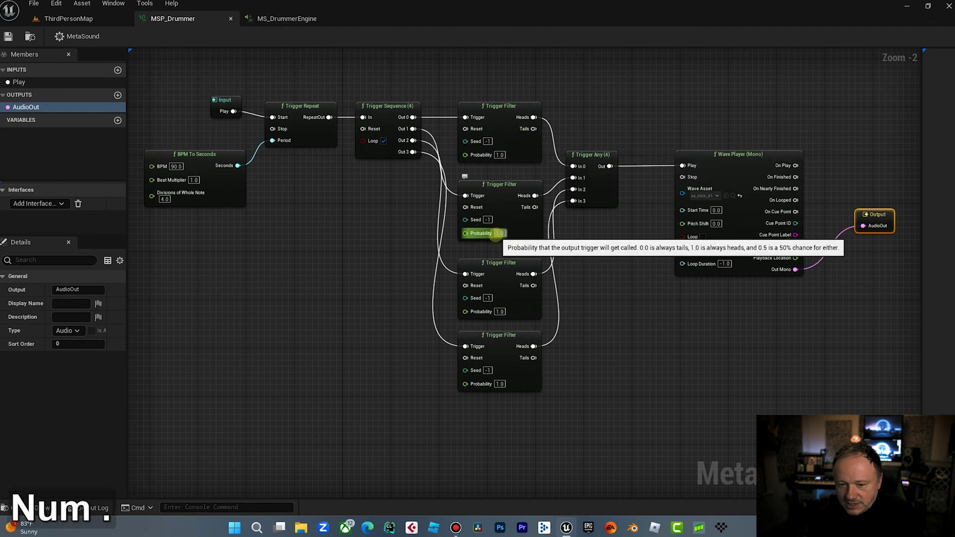
{"action": "type", "text": "5.5"}
{"action": "key", "text": "Return"}
{"action": "left_click", "coordinate": [509, 214]}
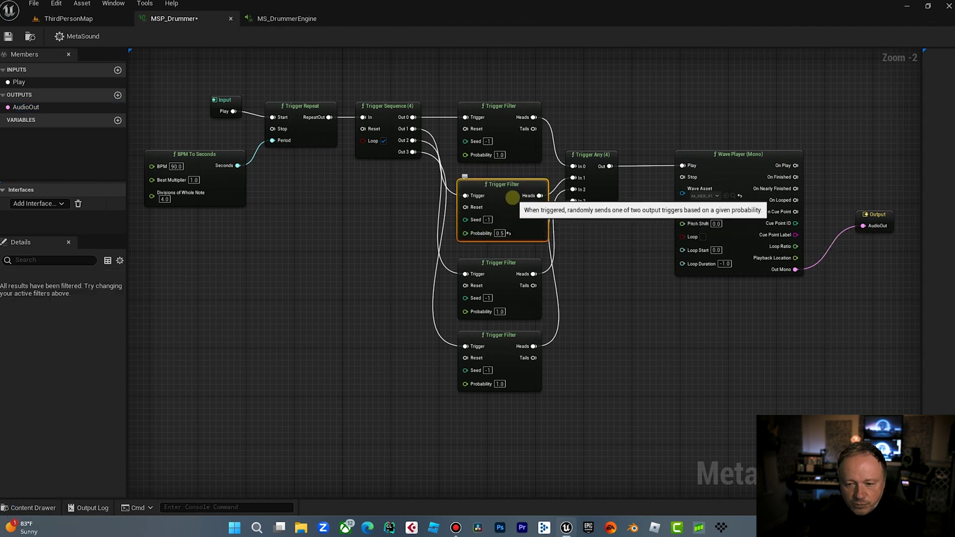
{"action": "mouse_move", "coordinate": [483, 235]}
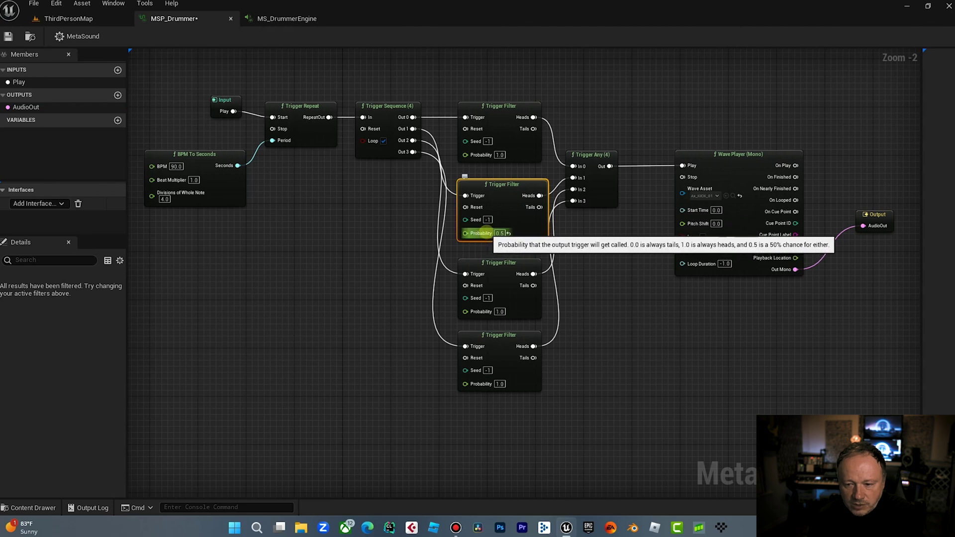
{"action": "mouse_move", "coordinate": [528, 195]}
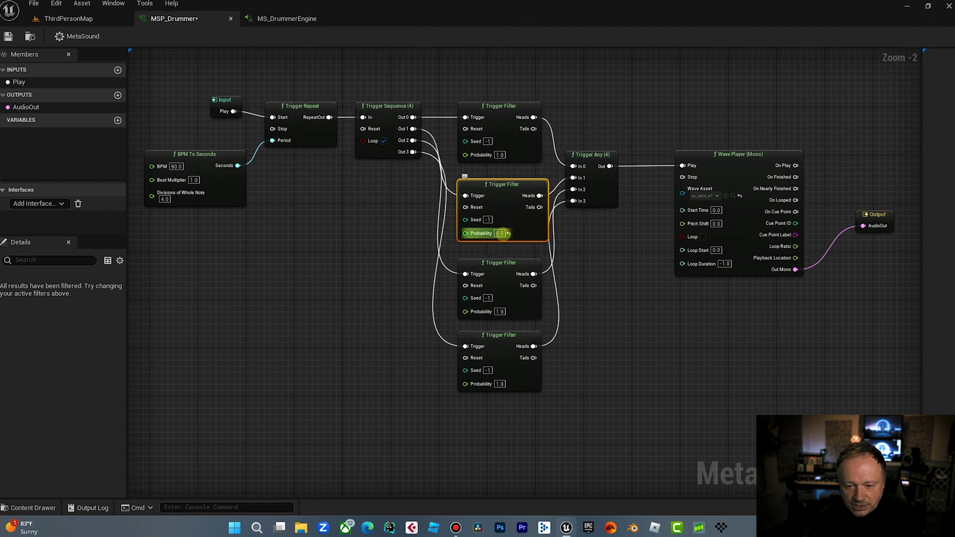
{"action": "type", "text": "0.4"}
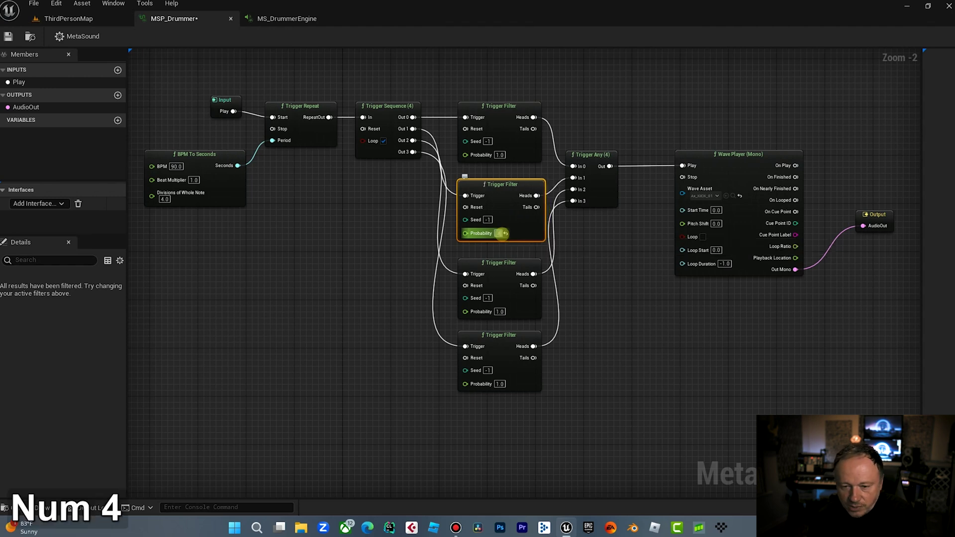
{"action": "left_click", "coordinate": [605, 242]}
Step: Leave the third filter at 1.0 and set the last filter's Probability to 0.3
{"action": "left_click", "coordinate": [500, 311]}
{"action": "left_click", "coordinate": [603, 297]}
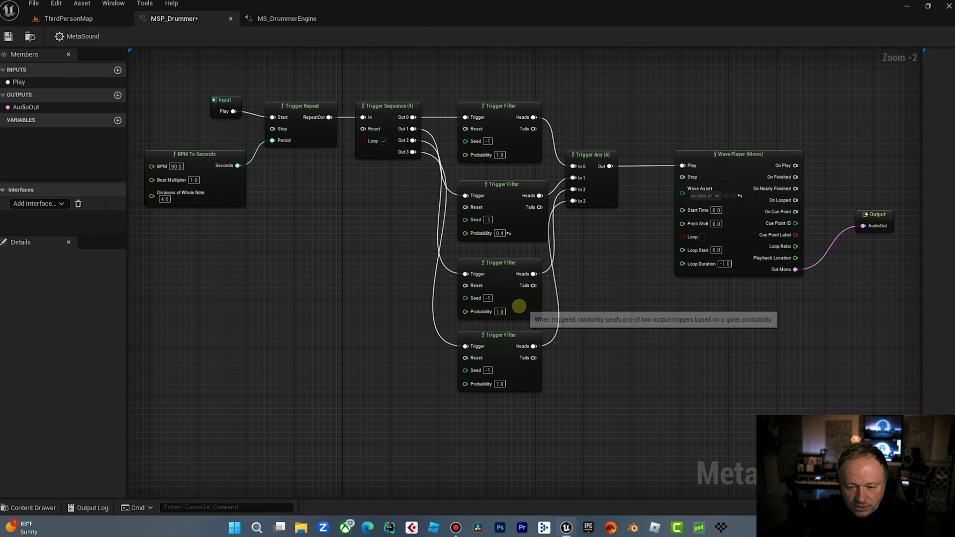
{"action": "left_click", "coordinate": [499, 384]}
{"action": "type", "text": ".3"}
{"action": "left_click", "coordinate": [375, 309]}
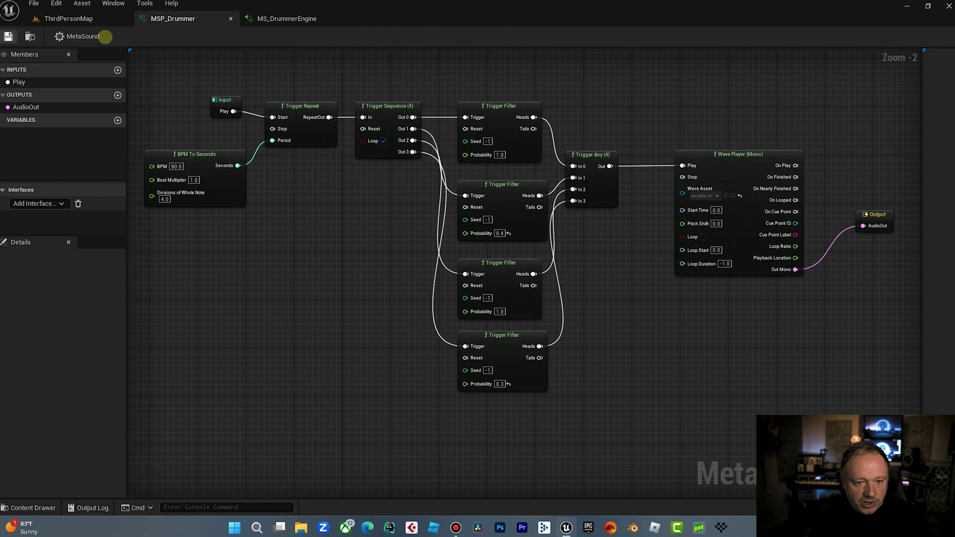
{"action": "left_click", "coordinate": [284, 20]}
{"action": "left_click", "coordinate": [168, 37]}
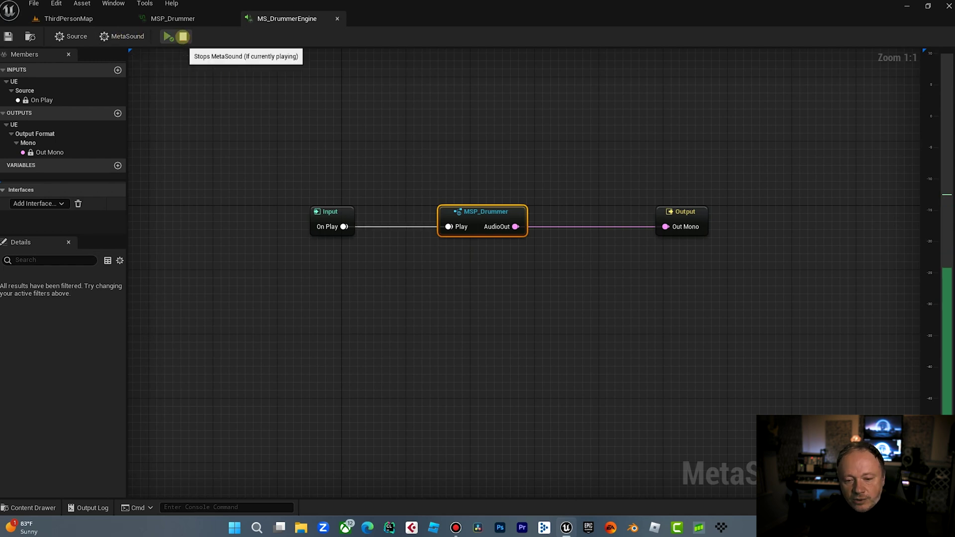
{"action": "left_click", "coordinate": [183, 36]}
{"action": "left_click", "coordinate": [166, 19]}
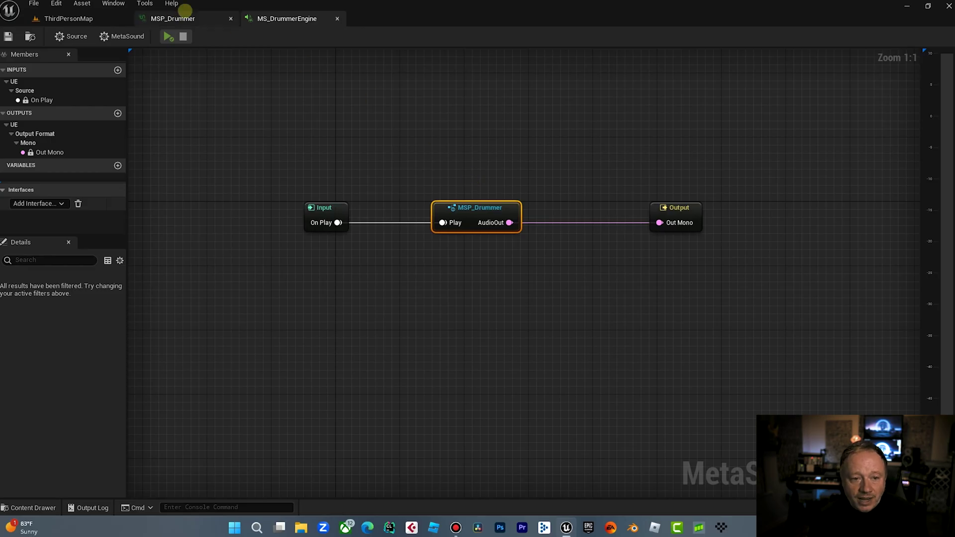
{"action": "left_click", "coordinate": [174, 18]}
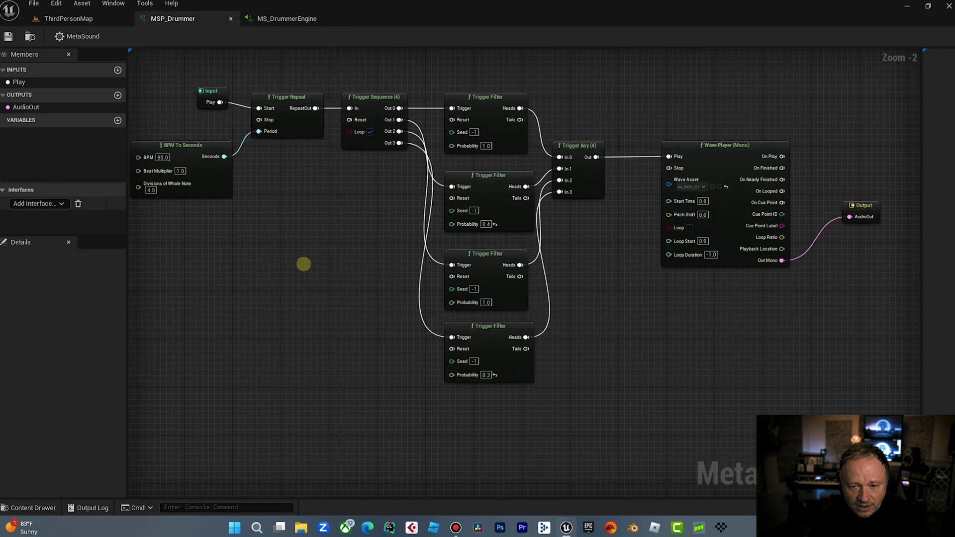
Step: Promote the BPM To Seconds node's BPM pin to a graph input
{"action": "right_click_drag", "start_coordinate": [306, 267], "coordinate": [347, 282]}
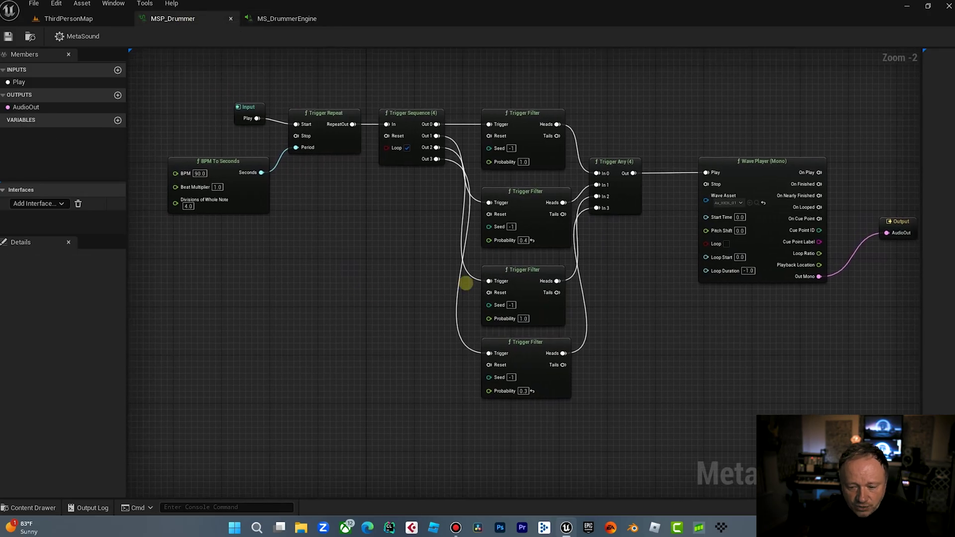
{"action": "right_click_drag", "start_coordinate": [357, 234], "coordinate": [509, 312]}
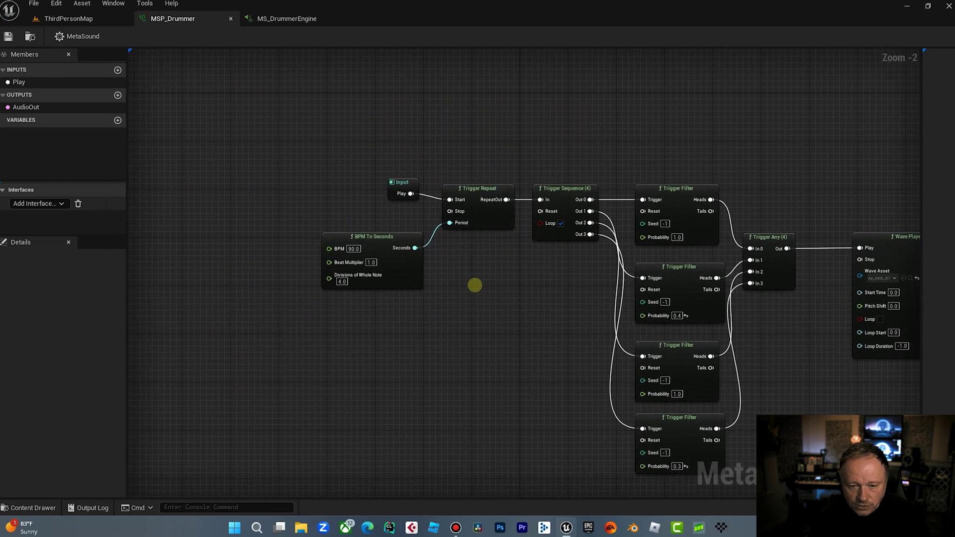
{"action": "left_click_drag", "start_coordinate": [329, 249], "coordinate": [281, 236]}
{"action": "left_click", "coordinate": [331, 275]}
Step: Promote the Wave Player's Wave Asset pin to a graph input and view MS_DrummerEngine's node
{"action": "left_click", "coordinate": [92, 19]}
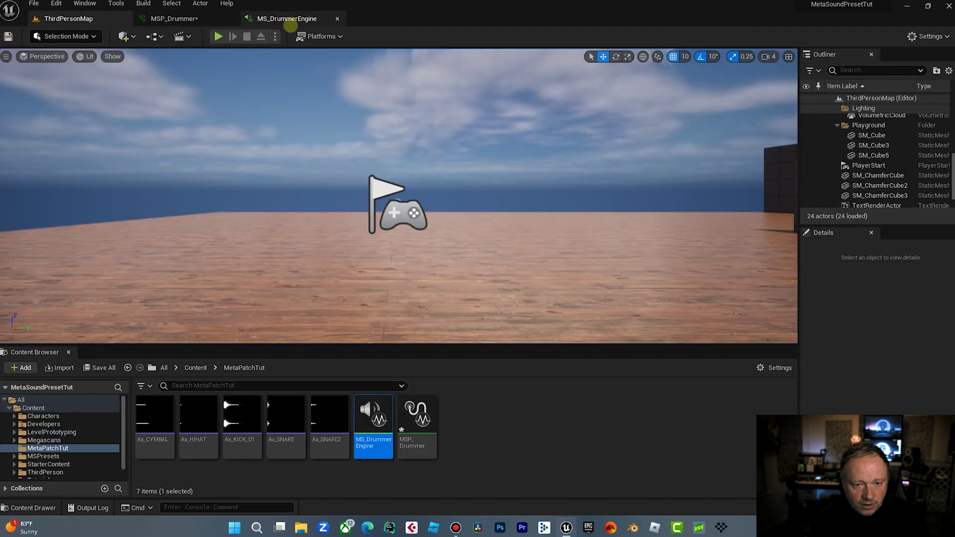
{"action": "left_click", "coordinate": [287, 18]}
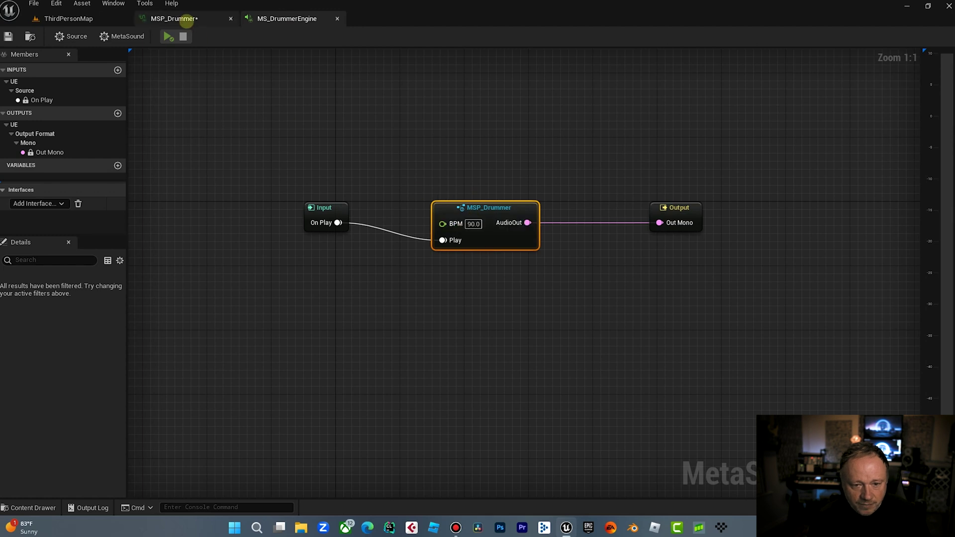
{"action": "left_click", "coordinate": [187, 19]}
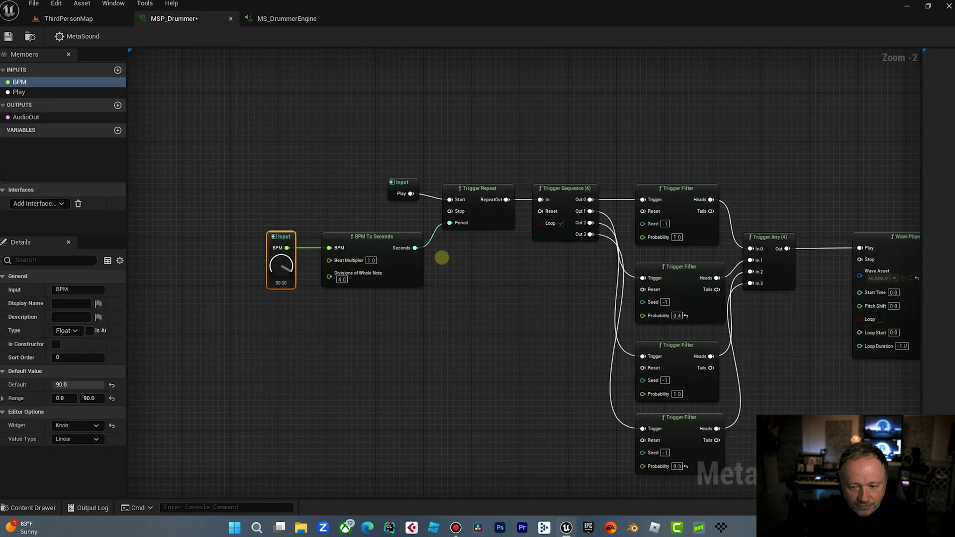
{"action": "right_click_drag", "start_coordinate": [504, 303], "coordinate": [390, 292]}
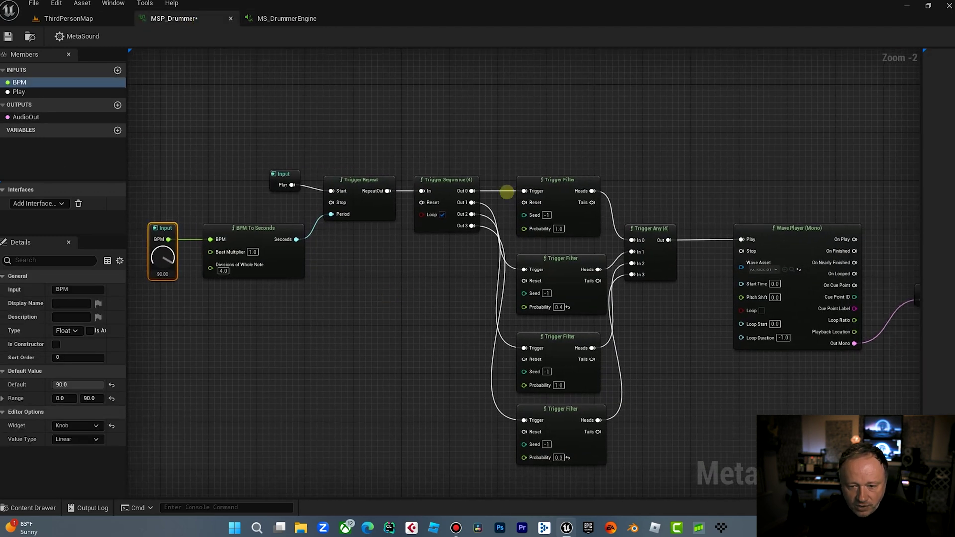
{"action": "right_click_drag", "start_coordinate": [619, 154], "coordinate": [441, 57]}
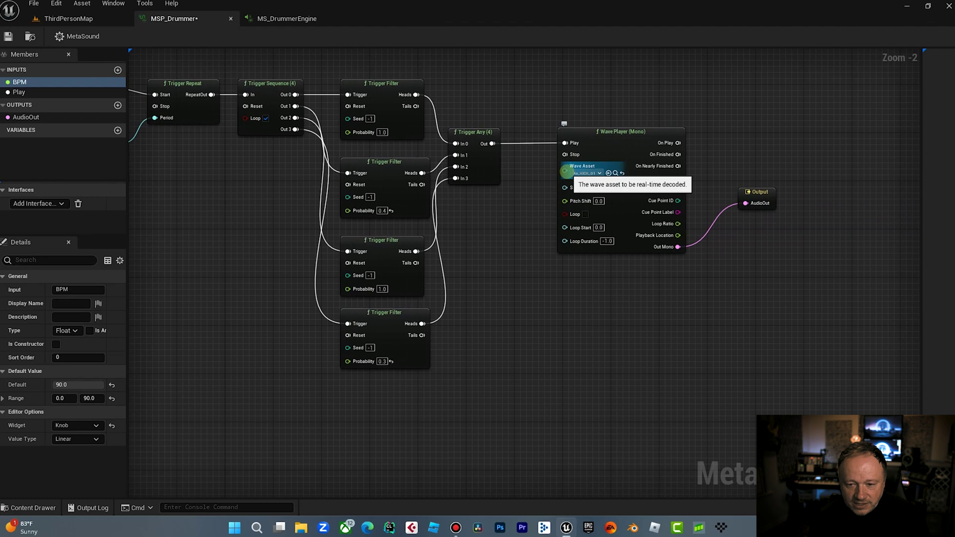
{"action": "left_click_drag", "start_coordinate": [566, 171], "coordinate": [525, 220]}
{"action": "left_click", "coordinate": [561, 251]}
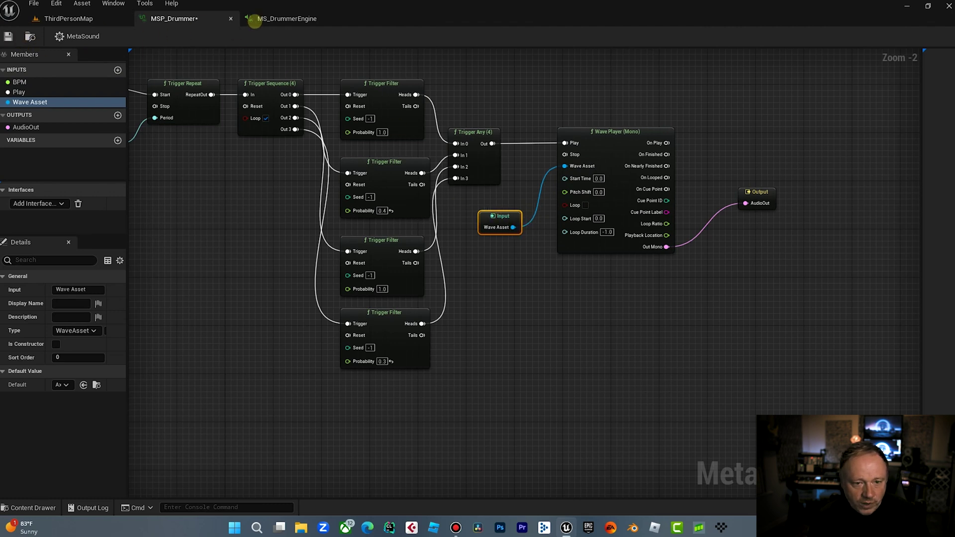
{"action": "left_click", "coordinate": [288, 18]}
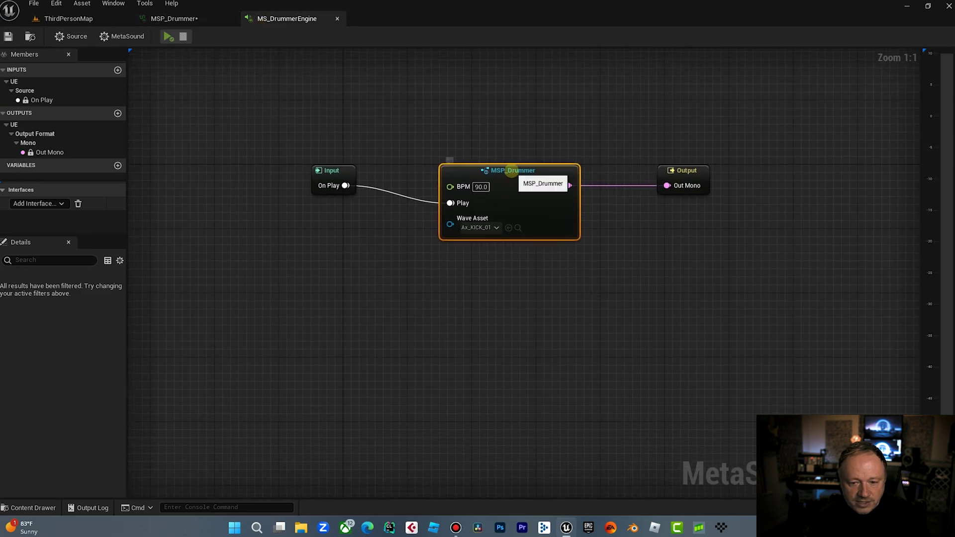
Step: Move MSP_Drummer and the Output node close together and save MS_DrummerEngine
{"action": "left_click_drag", "start_coordinate": [485, 162], "coordinate": [469, 154]}
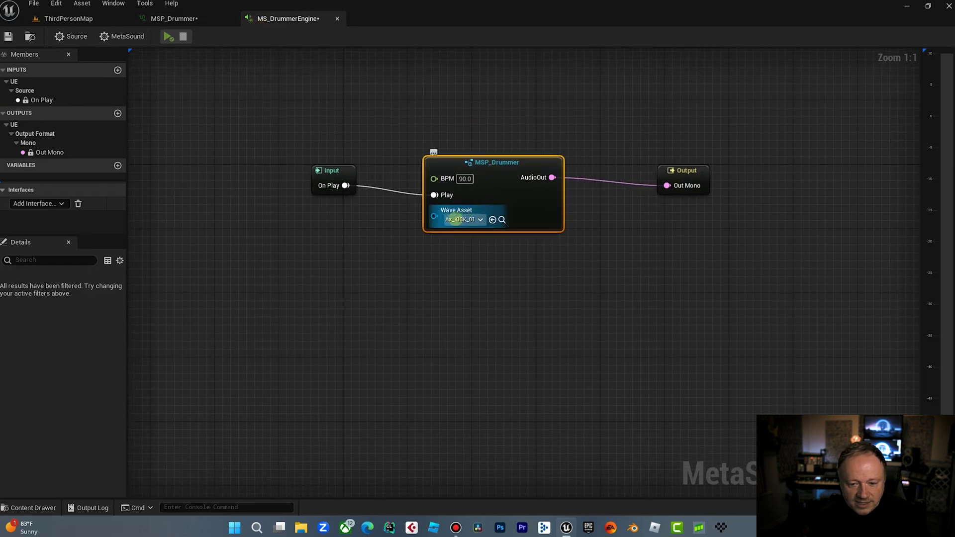
{"action": "left_click_drag", "start_coordinate": [671, 171], "coordinate": [622, 164]}
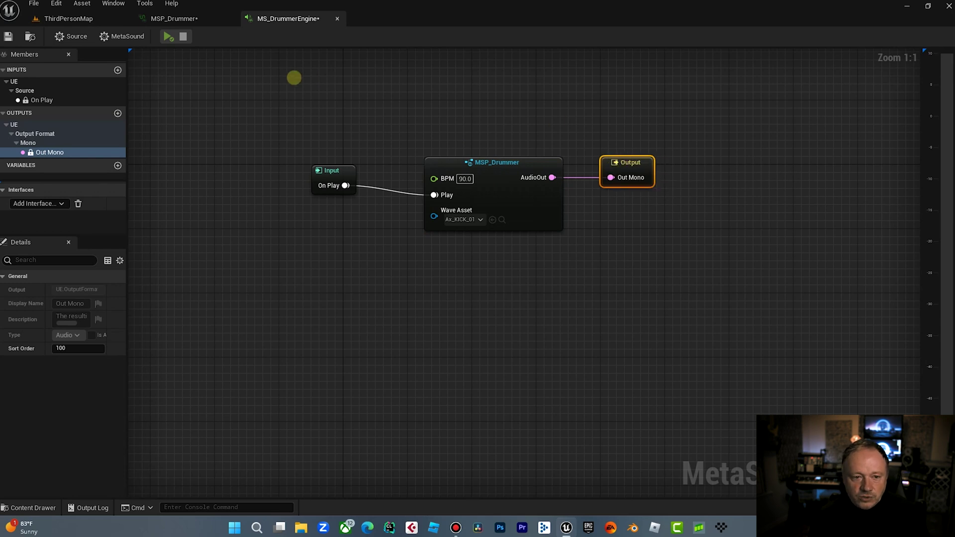
{"action": "left_click", "coordinate": [8, 37]}
{"action": "left_click", "coordinate": [187, 18]}
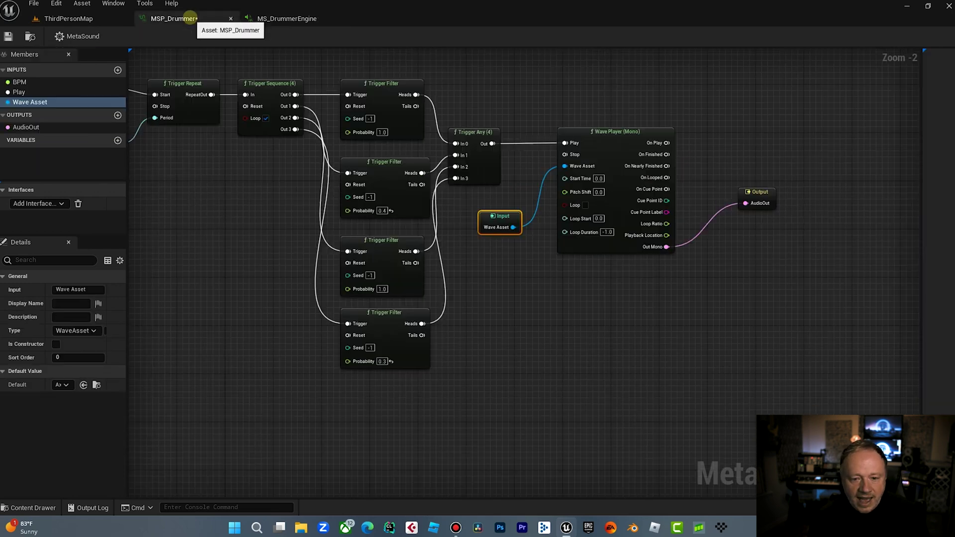
{"action": "key", "text": "Home"}
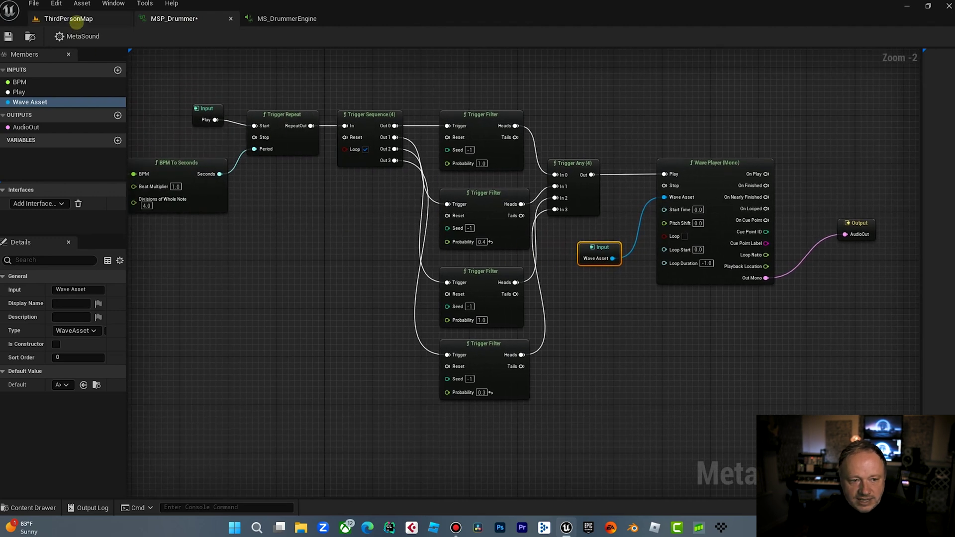
{"action": "left_click", "coordinate": [76, 21]}
{"action": "left_click", "coordinate": [314, 18]}
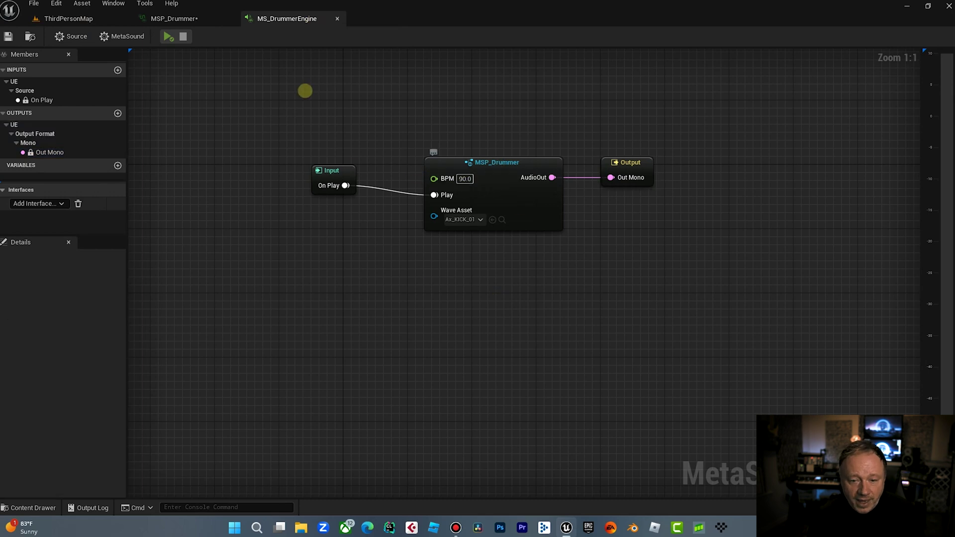
Step: Duplicate the MSP_Drummer node below the original and wire On Play to its Play
{"action": "left_click", "coordinate": [493, 163]}
{"action": "key", "text": "ctrl+c"}
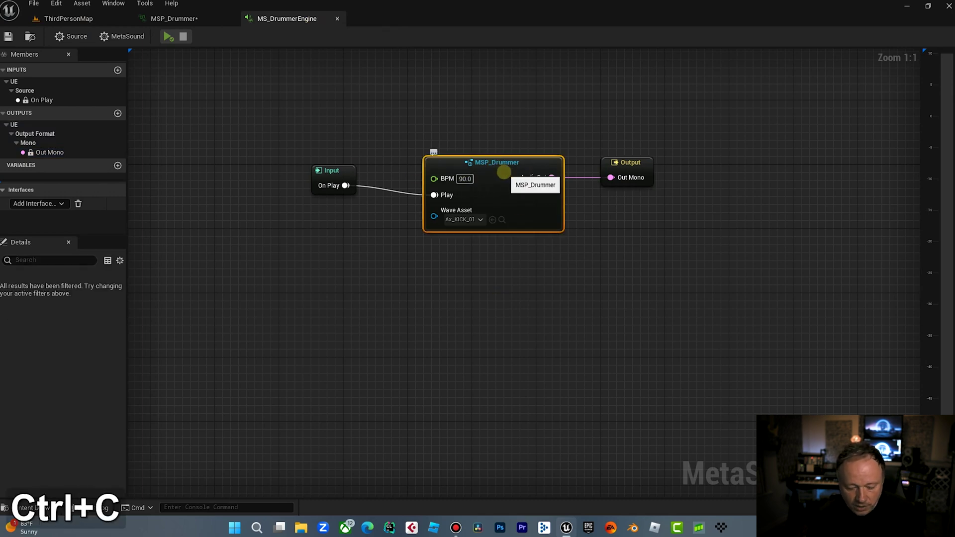
{"action": "key", "text": "ctrl+v"}
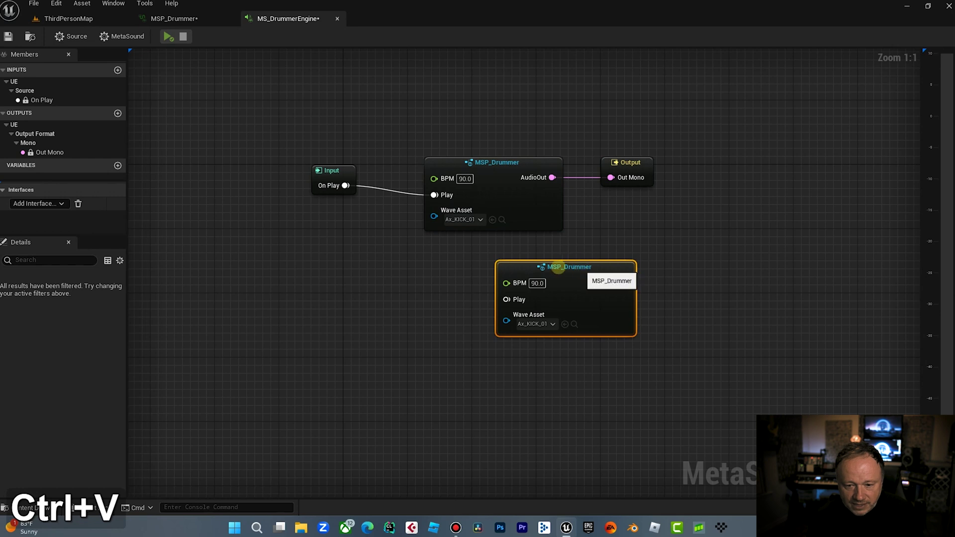
{"action": "left_click_drag", "start_coordinate": [545, 267], "coordinate": [504, 260]}
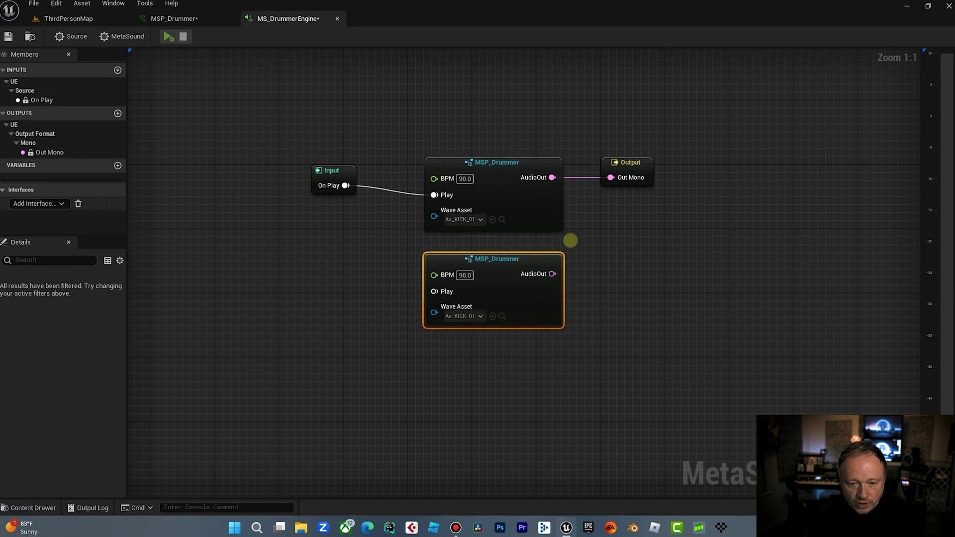
{"action": "left_click_drag", "start_coordinate": [345, 185], "coordinate": [431, 292]}
Step: Move the Output node right and cut the first drummer's AudioOut-to-Out Mono wire
{"action": "left_click", "coordinate": [623, 162]}
{"action": "key", "text": "Delete"}
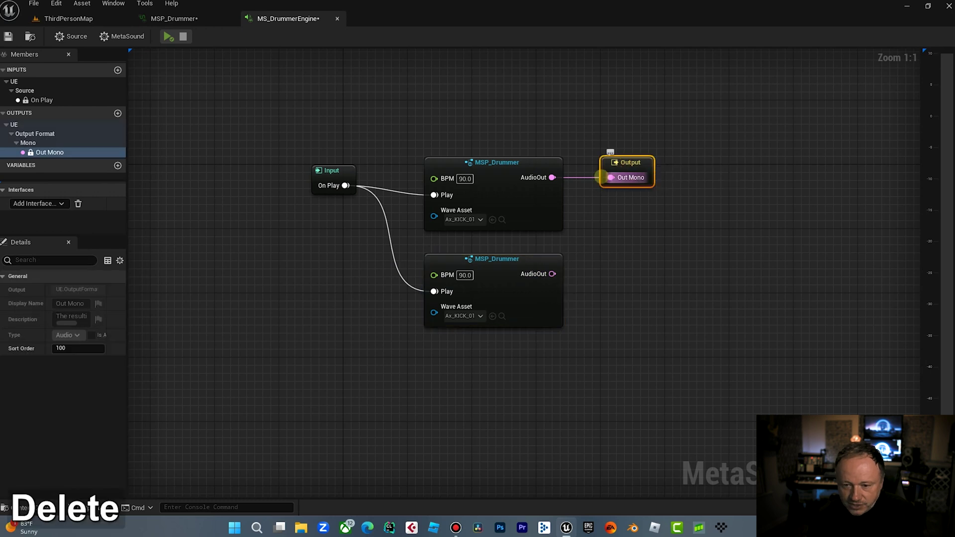
{"action": "key", "text": "Delete"}
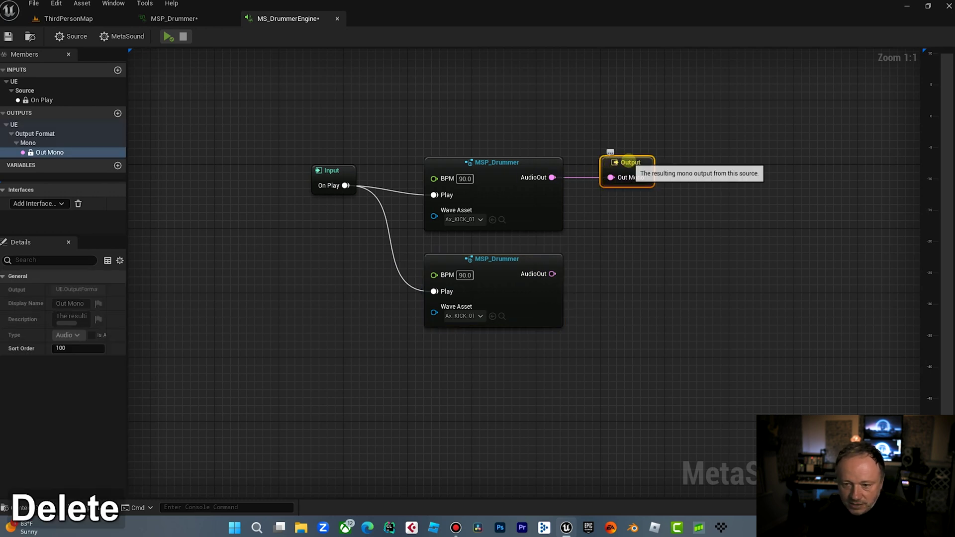
{"action": "left_click_drag", "start_coordinate": [631, 162], "coordinate": [679, 162]}
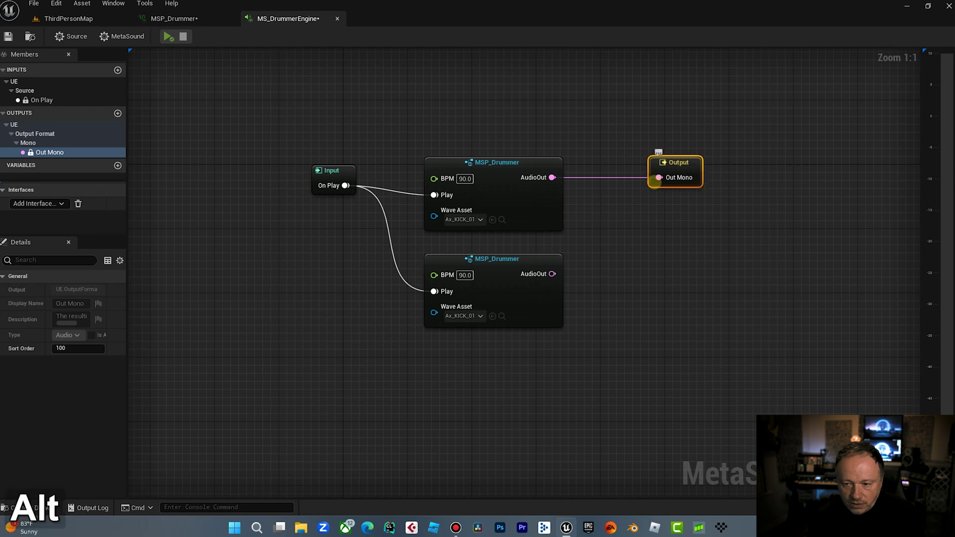
{"action": "left_click", "coordinate": [659, 178], "text": "alt"}
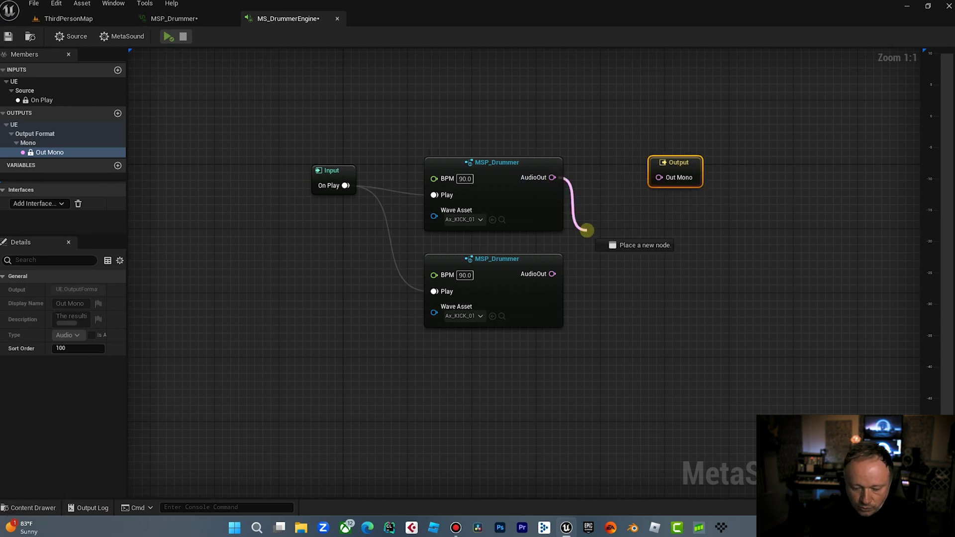
Step: Mix both drummers' AudioOut through a Mono Mixer (4) into Out Mono
{"action": "left_click_drag", "start_coordinate": [553, 177], "coordinate": [586, 230]}
{"action": "type", "text": "mixer"}
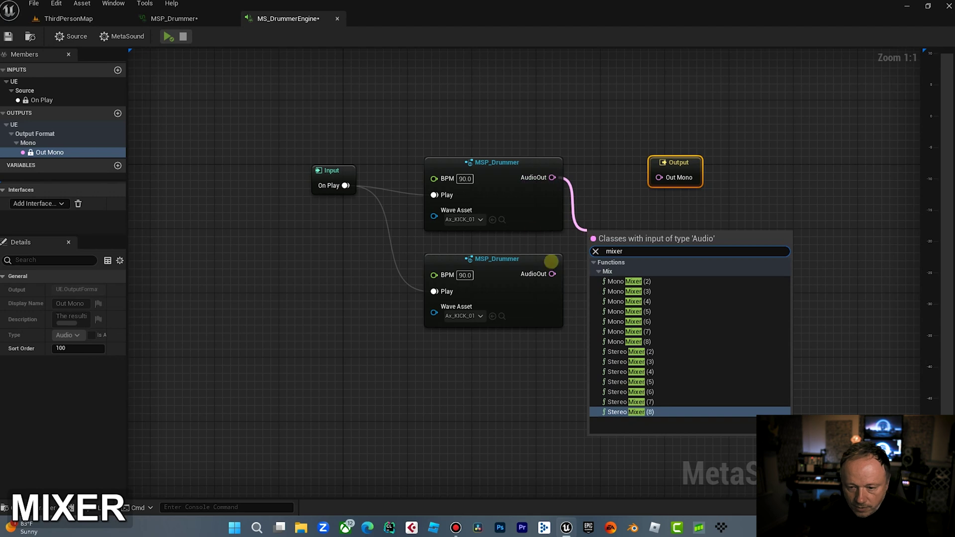
{"action": "left_click", "coordinate": [625, 301]}
{"action": "left_click_drag", "start_coordinate": [687, 162], "coordinate": [815, 177]}
{"action": "left_click_drag", "start_coordinate": [682, 236], "coordinate": [789, 193]}
{"action": "left_click_drag", "start_coordinate": [552, 274], "coordinate": [635, 226]}
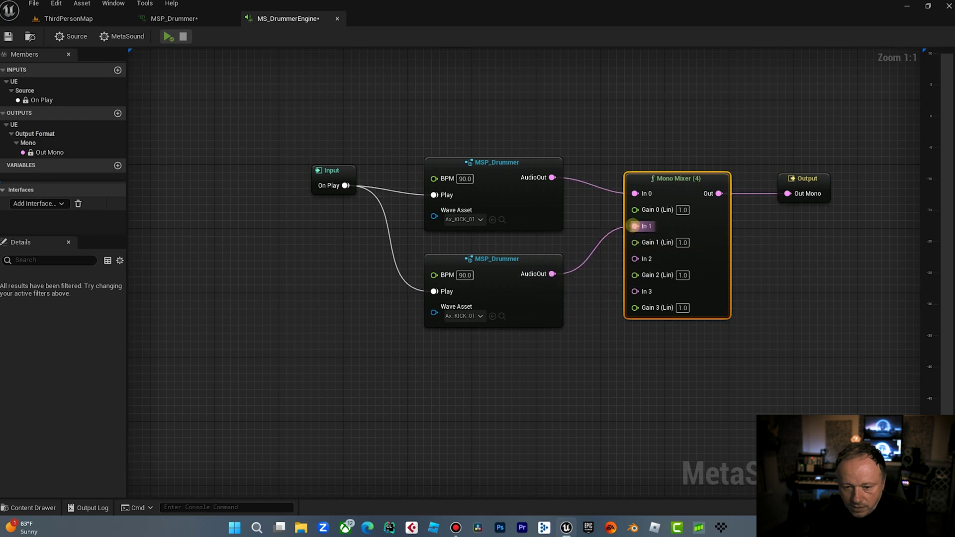
Step: Set the second drummer's Wave Asset to Ax_HIHAT
{"action": "left_click", "coordinate": [462, 316]}
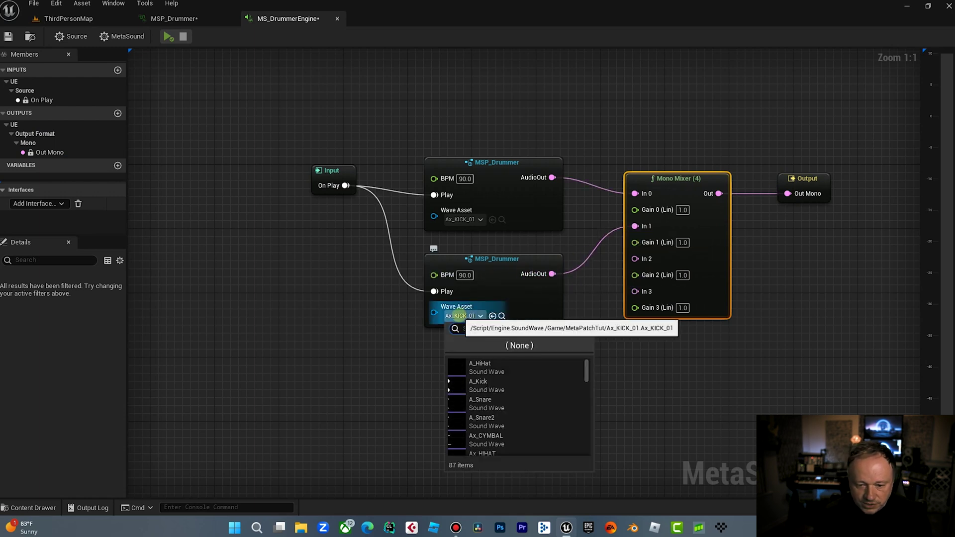
{"action": "type", "text": "hat"}
{"action": "left_click", "coordinate": [455, 384]}
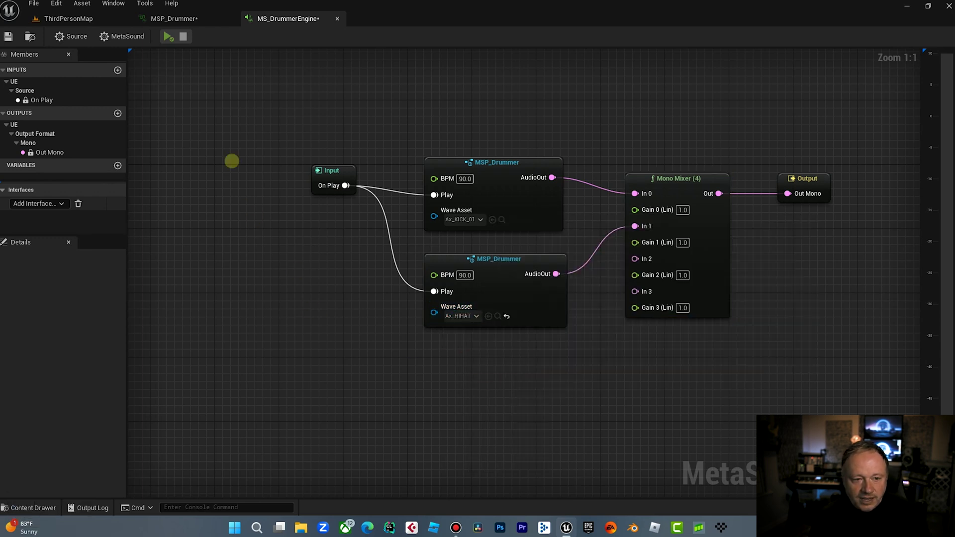
{"action": "left_click", "coordinate": [164, 37]}
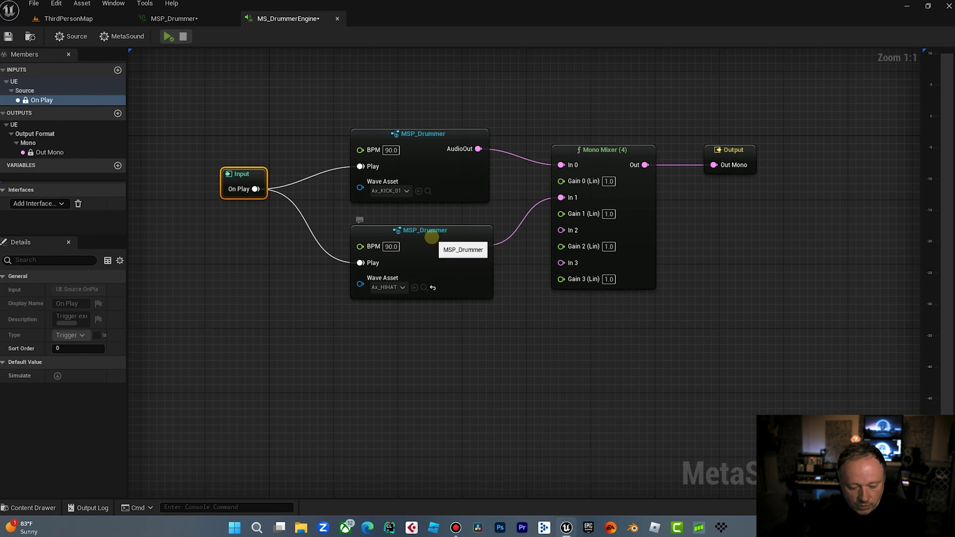
Step: Duplicate the hi-hat drummer node and place the copy below the others
{"action": "left_click", "coordinate": [432, 238]}
{"action": "key", "text": "ctrl+c"}
{"action": "key", "text": "ctrl+v"}
{"action": "left_click_drag", "start_coordinate": [524, 240], "coordinate": [415, 325]}
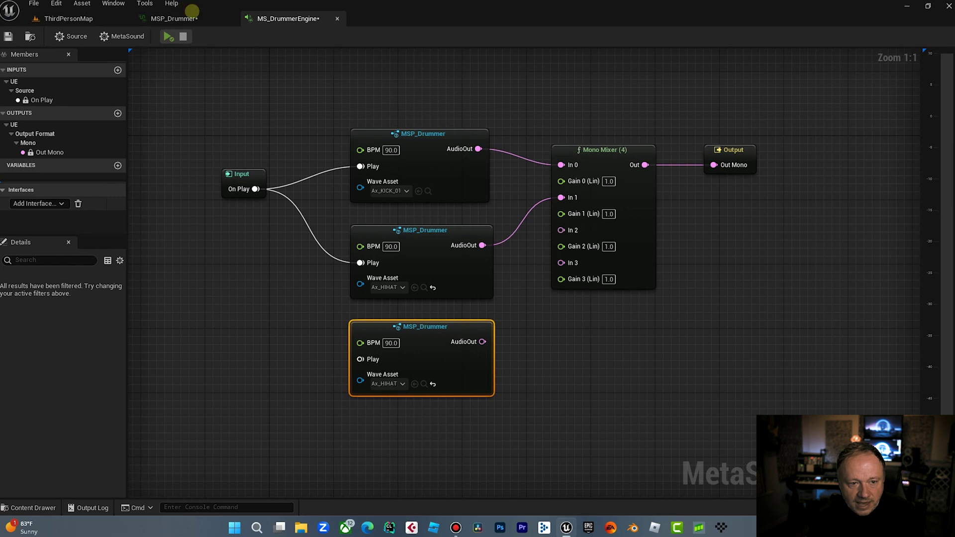
{"action": "left_click", "coordinate": [190, 17]}
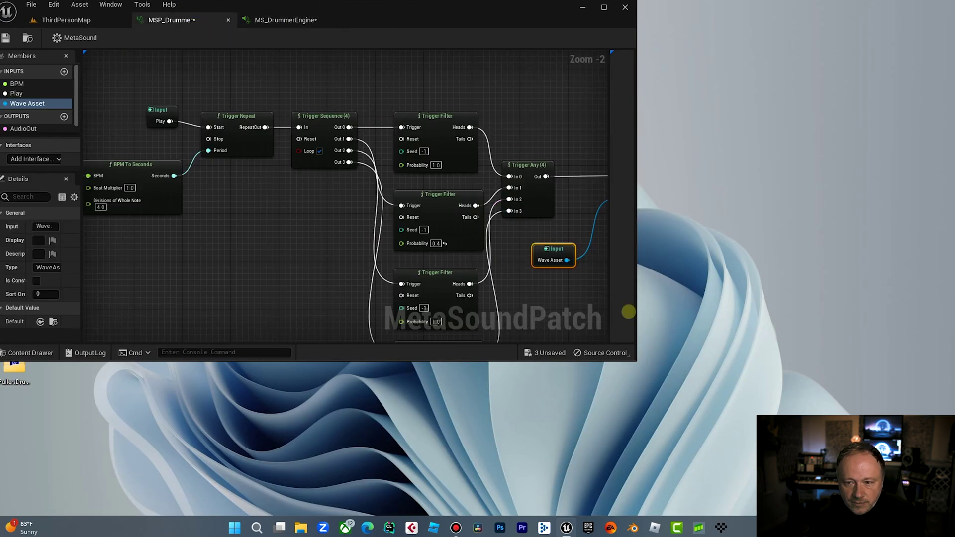
{"action": "left_click", "coordinate": [603, 8]}
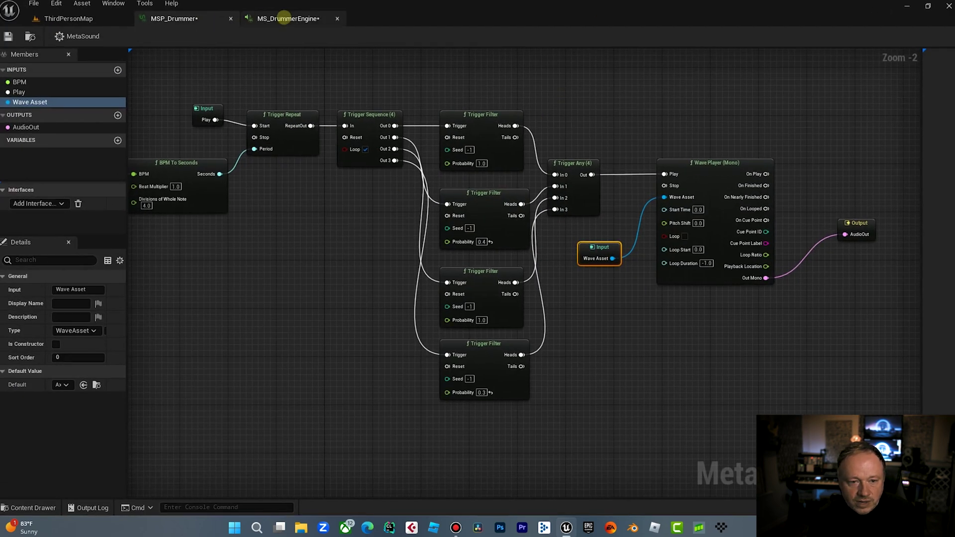
{"action": "left_click", "coordinate": [298, 19]}
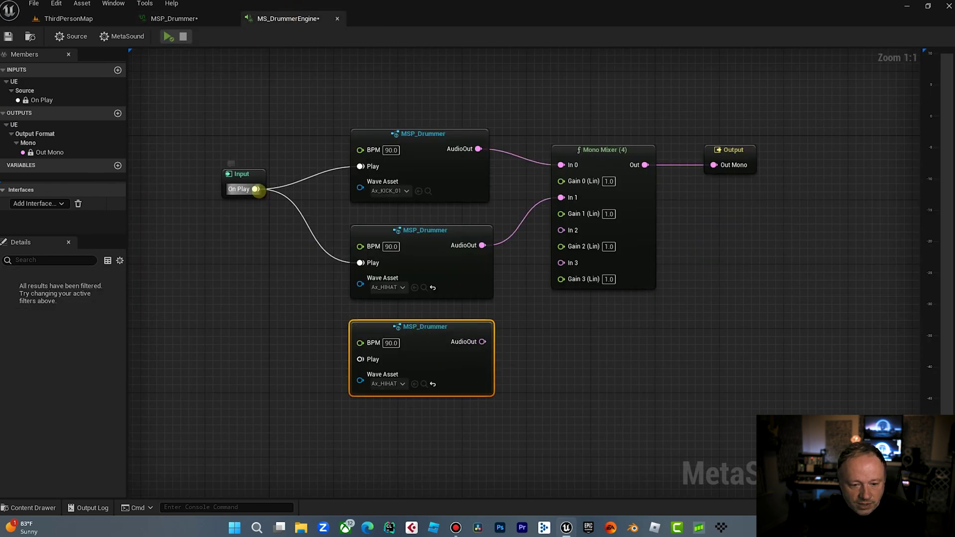
Step: Wire the new drummer to On Play and mixer In 2, set Ax_SNARE, and audition
{"action": "left_click_drag", "start_coordinate": [258, 190], "coordinate": [360, 360]}
{"action": "left_click_drag", "start_coordinate": [483, 342], "coordinate": [561, 231]}
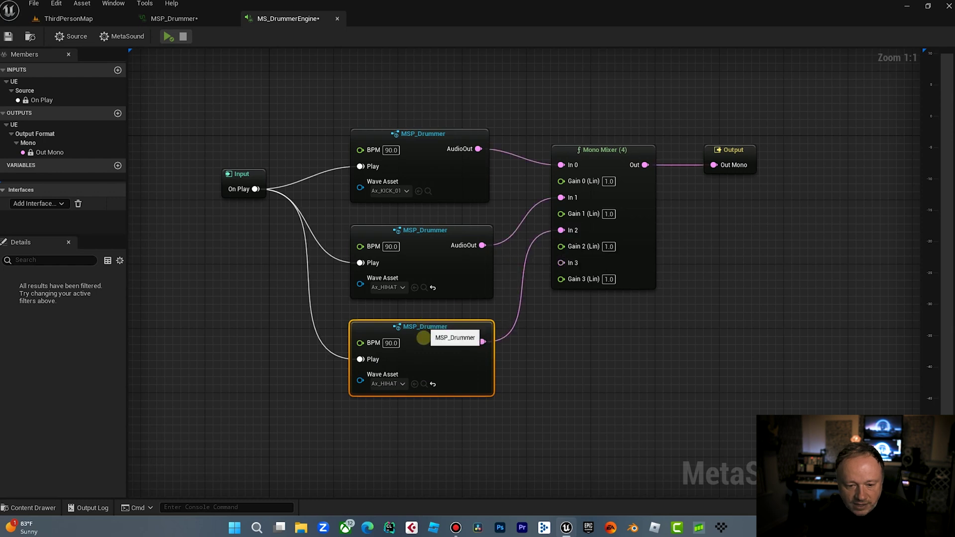
{"action": "left_click", "coordinate": [390, 384]}
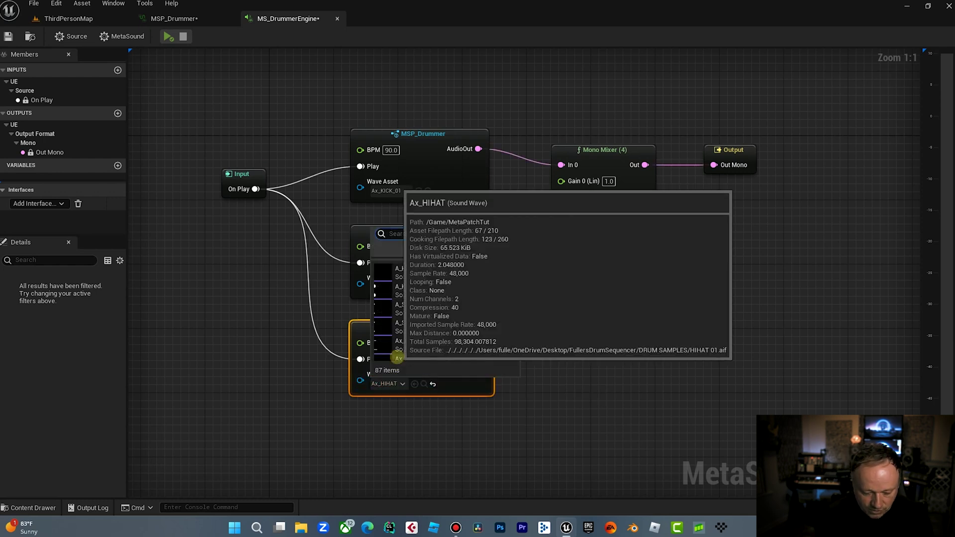
{"action": "type", "text": "snare"}
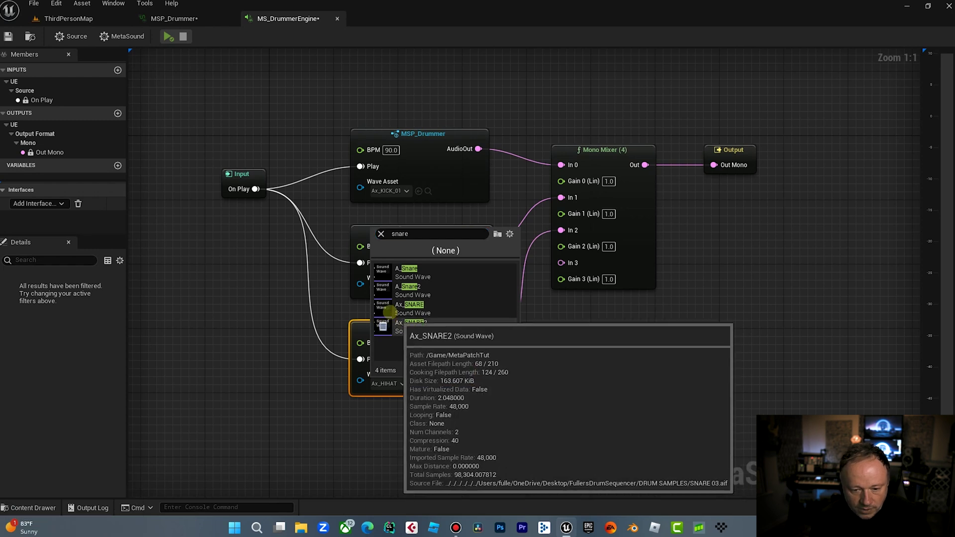
{"action": "left_click", "coordinate": [413, 307]}
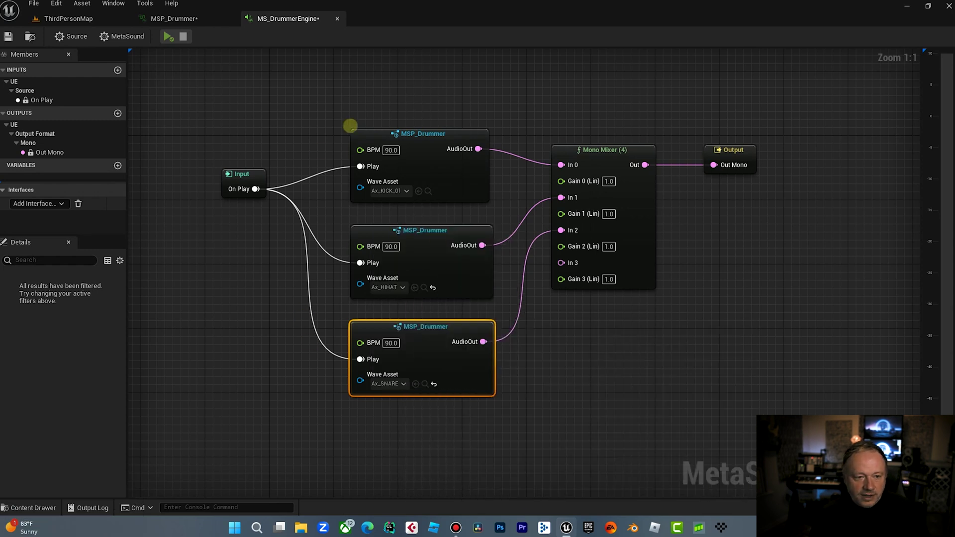
{"action": "left_click", "coordinate": [169, 37]}
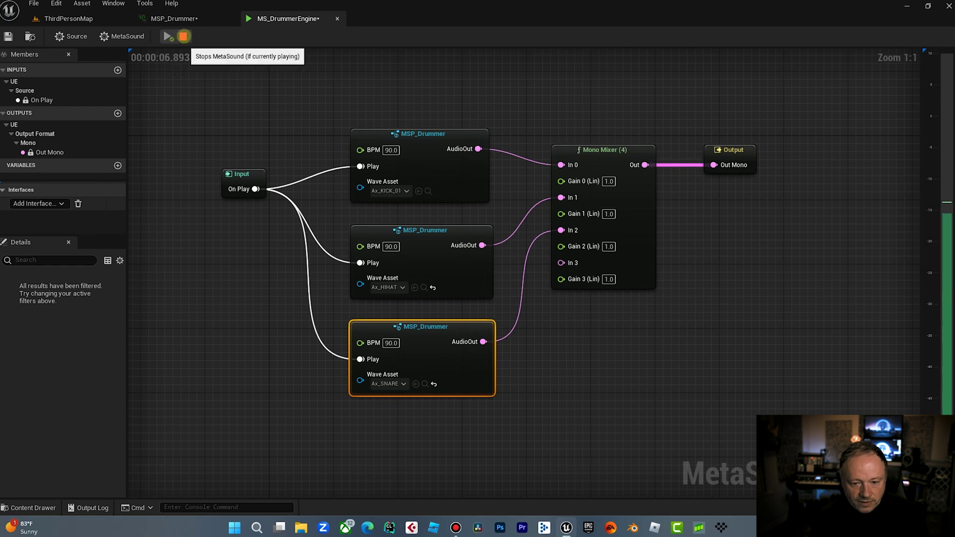
{"action": "left_click", "coordinate": [183, 36]}
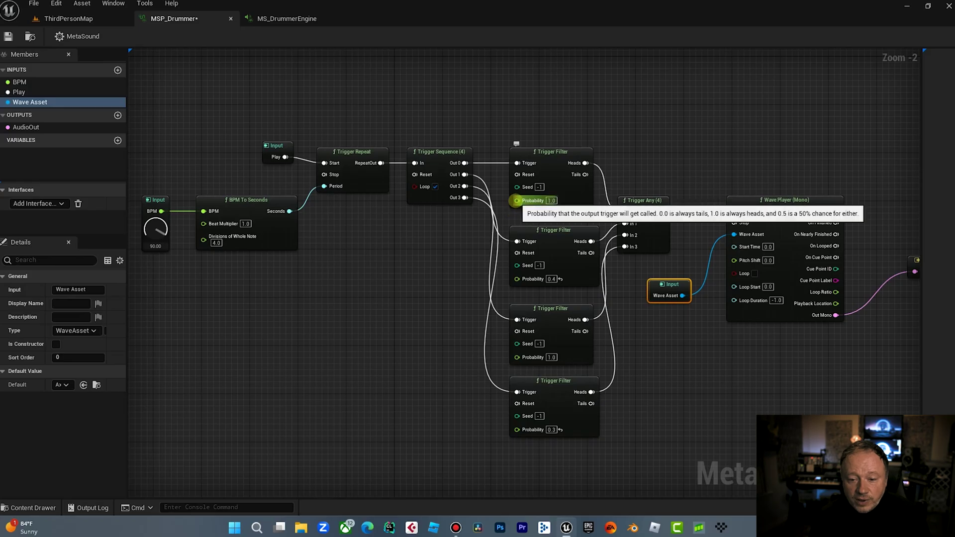
Step: Promote the first three Trigger Filter Probability pins to graph inputs Probability, Probability 1 and Probability 2
{"action": "left_click_drag", "start_coordinate": [518, 201], "coordinate": [290, 282]}
{"action": "left_click", "coordinate": [466, 288]}
{"action": "left_click_drag", "start_coordinate": [517, 279], "coordinate": [353, 285]}
{"action": "left_click", "coordinate": [450, 333]}
{"action": "left_click_drag", "start_coordinate": [518, 357], "coordinate": [443, 330]}
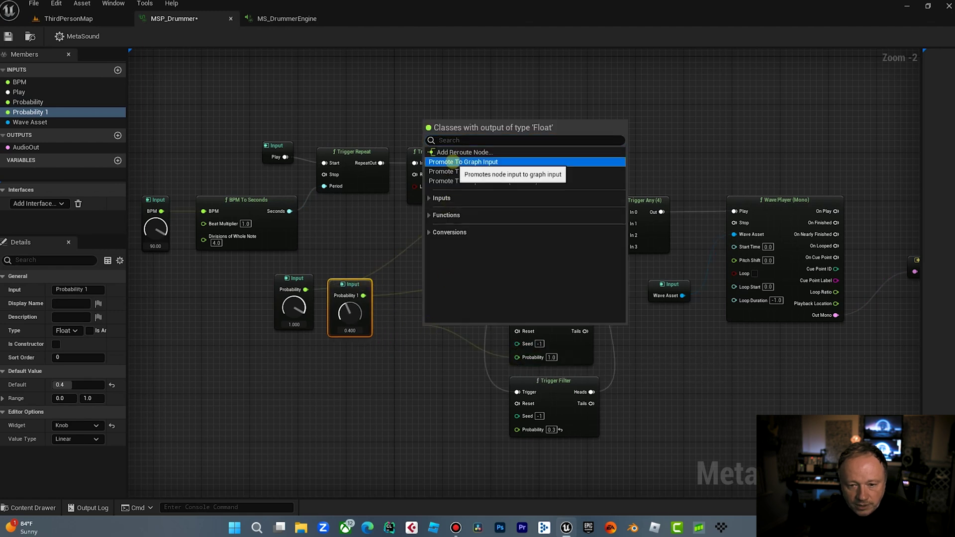
{"action": "left_click", "coordinate": [455, 159]}
{"action": "left_click_drag", "start_coordinate": [444, 330], "coordinate": [404, 290]}
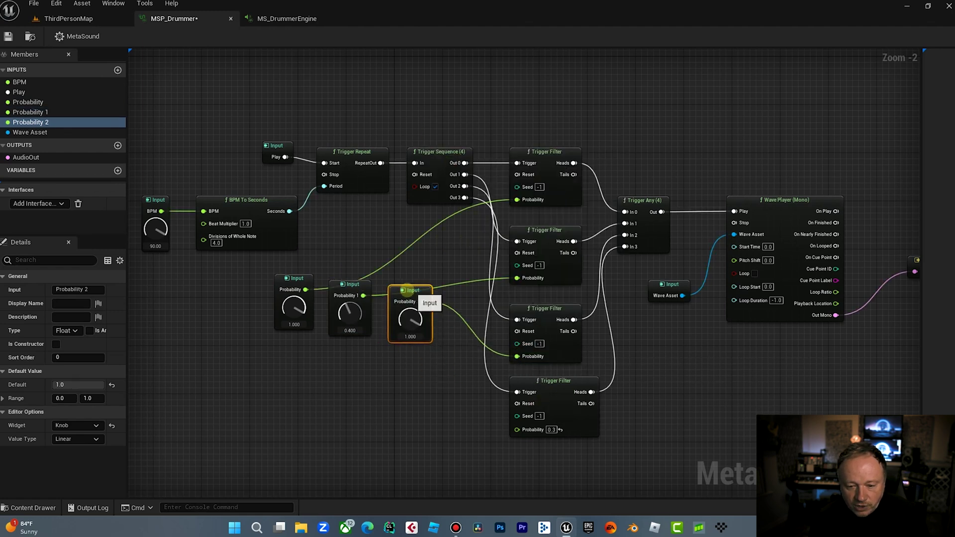
Step: Promote the last filter's Probability to Probability 3, group the four inputs, and save MSP_Drummer
{"action": "left_click_drag", "start_coordinate": [517, 429], "coordinate": [467, 292]}
{"action": "left_click", "coordinate": [495, 235]}
{"action": "left_click_drag", "start_coordinate": [269, 349], "coordinate": [485, 279]}
{"action": "left_click_drag", "start_coordinate": [468, 318], "coordinate": [408, 355]}
{"action": "left_click", "coordinate": [9, 37]}
Step: In MS_DrummerEngine, drag the kick, hi-hat and snare drummer nodes apart and move the Input node left
{"action": "left_click", "coordinate": [287, 19]}
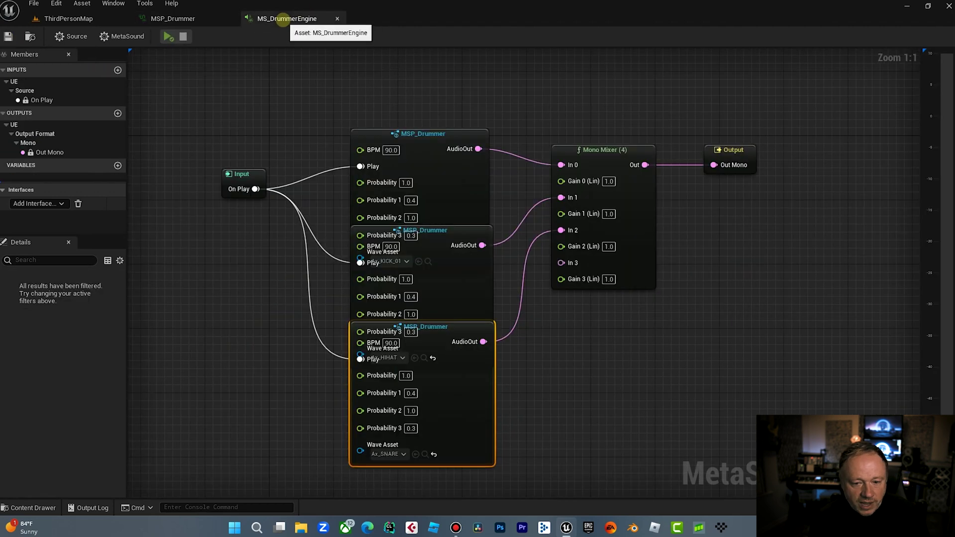
{"action": "right_click_drag", "start_coordinate": [370, 309], "coordinate": [432, 210]}
{"action": "left_click_drag", "start_coordinate": [486, 229], "coordinate": [487, 340]}
{"action": "right_click_drag", "start_coordinate": [687, 238], "coordinate": [695, 331]}
{"action": "left_click_drag", "start_coordinate": [513, 127], "coordinate": [515, 52]}
{"action": "left_click_drag", "start_coordinate": [527, 255], "coordinate": [534, 222]}
{"action": "left_click_drag", "start_coordinate": [528, 463], "coordinate": [522, 375]}
{"action": "left_click_drag", "start_coordinate": [305, 203], "coordinate": [271, 253]}
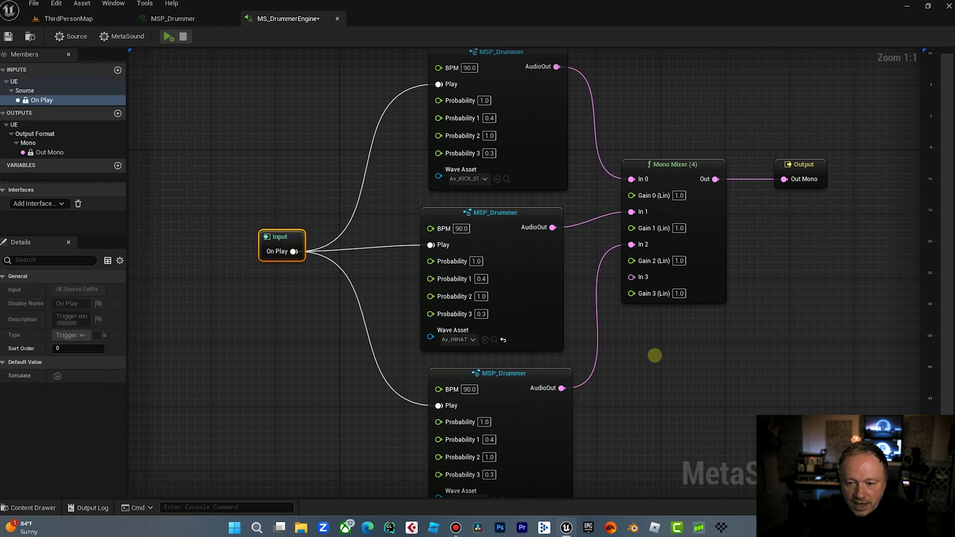
Step: Align the three drummer nodes along their left edges with Shift+A
{"action": "scroll", "coordinate": [654, 356], "scroll_direction": "down", "scroll_amount": 2}
{"action": "right_click_drag", "start_coordinate": [713, 356], "coordinate": [591, 284]}
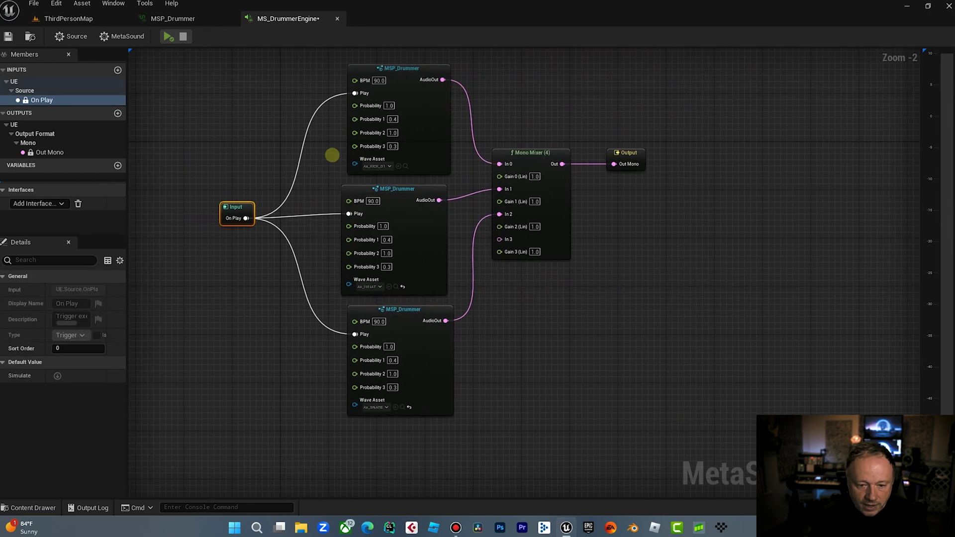
{"action": "left_click_drag", "start_coordinate": [462, 57], "coordinate": [438, 341]}
{"action": "key", "text": "shift+a"}
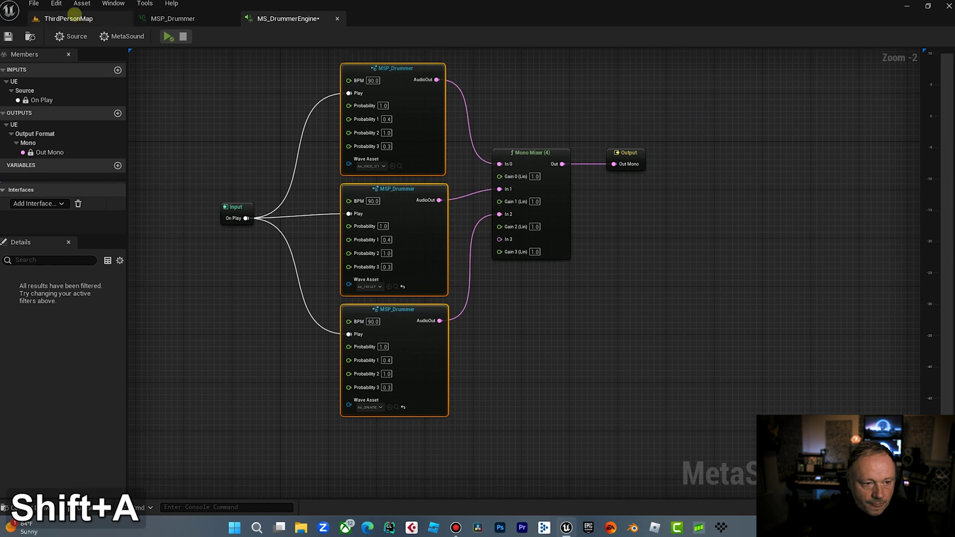
Step: Enter the hi-hat node's Probability values, save, and audition the MetaSound
{"action": "left_click", "coordinate": [8, 36]}
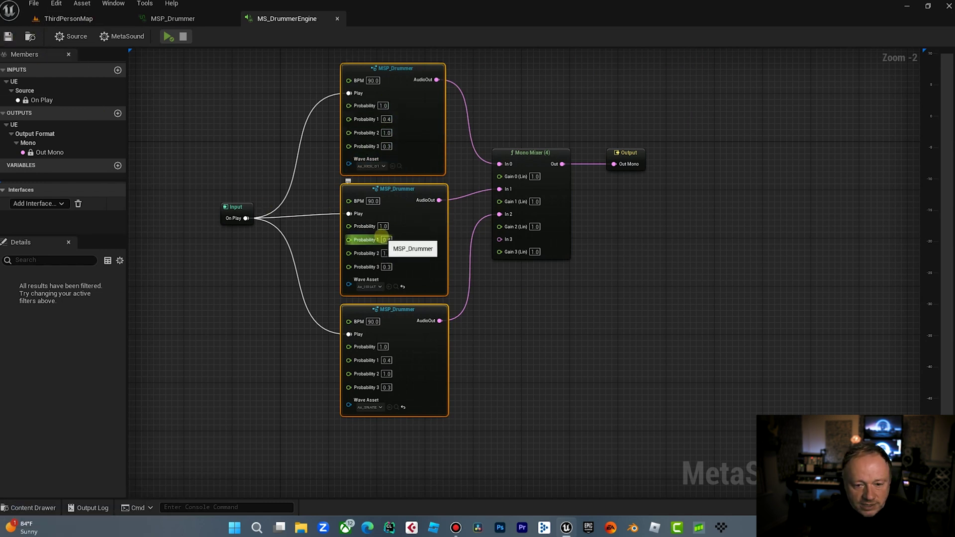
{"action": "type", "text": "."}
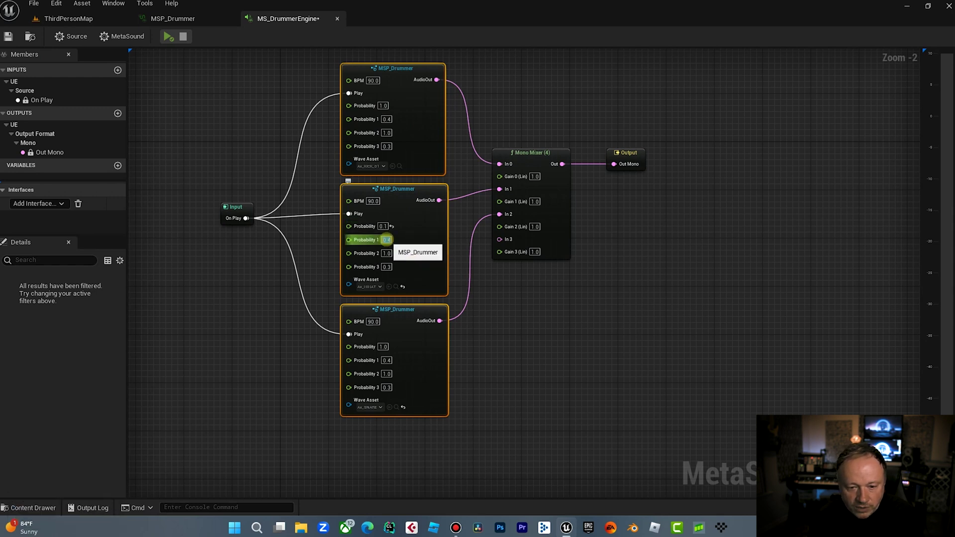
{"action": "type", "text": "1"}
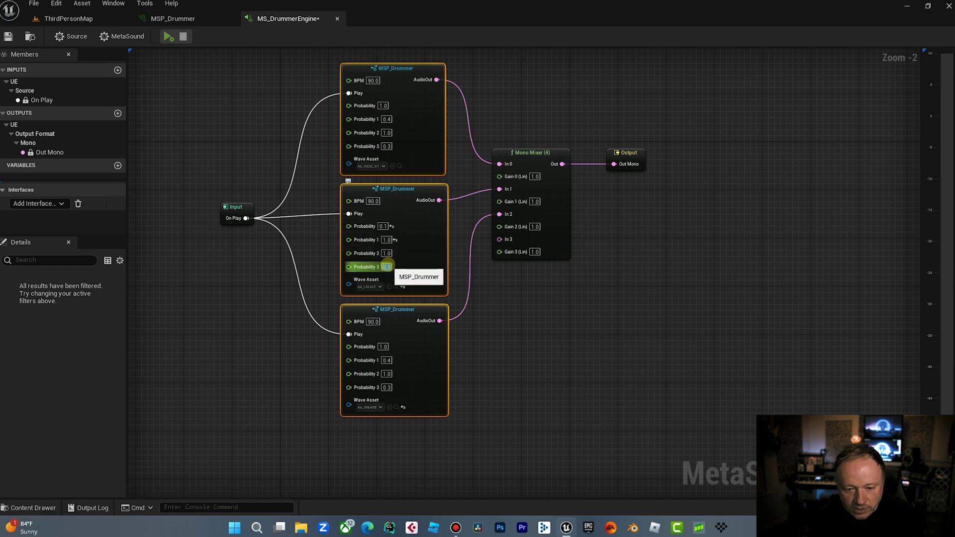
{"action": "type", "text": "1"}
{"action": "type", "text": ".5"}
{"action": "left_click", "coordinate": [525, 309]}
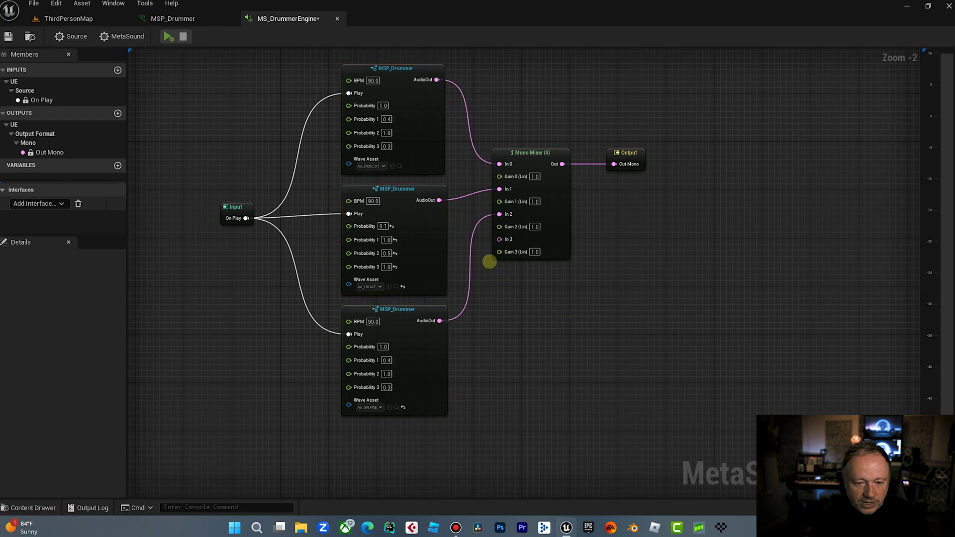
{"action": "left_click", "coordinate": [8, 36]}
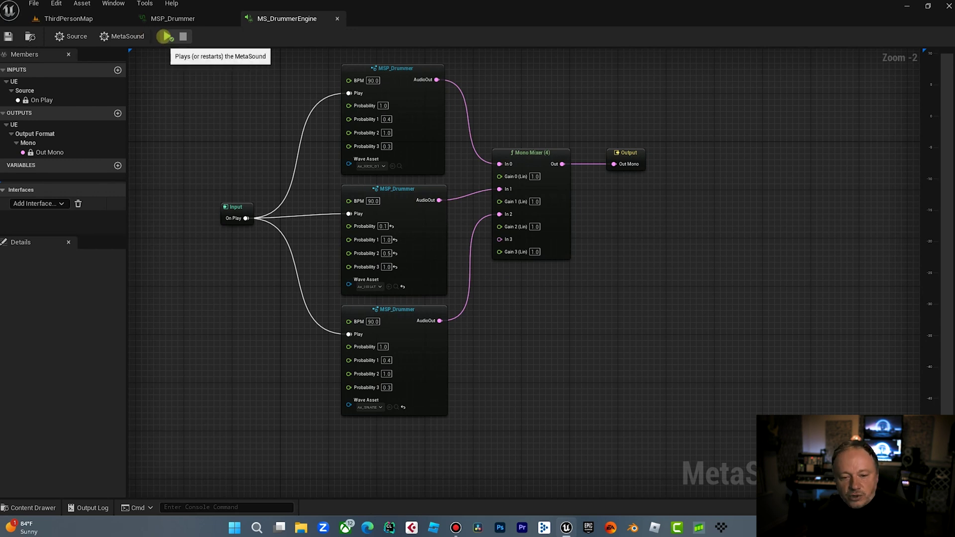
{"action": "left_click", "coordinate": [167, 36]}
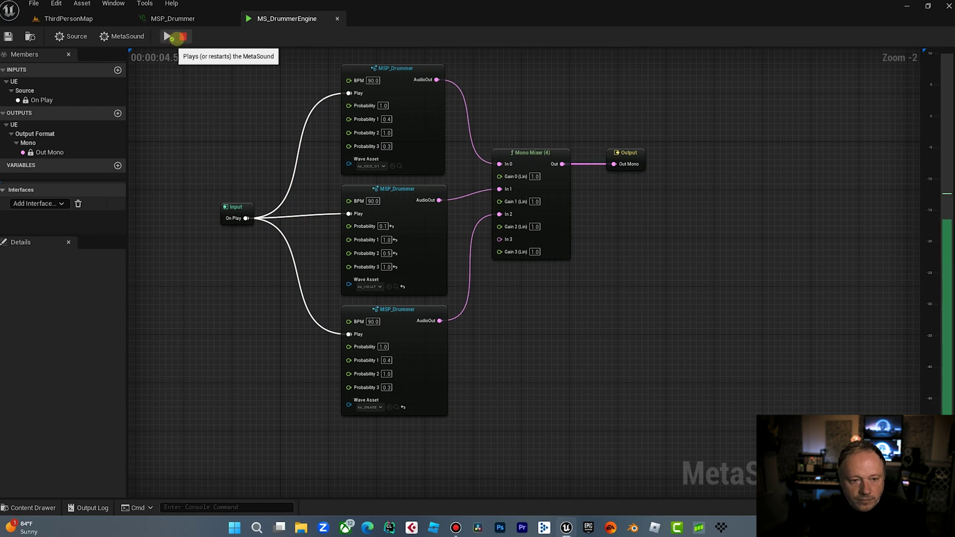
{"action": "left_click", "coordinate": [183, 36]}
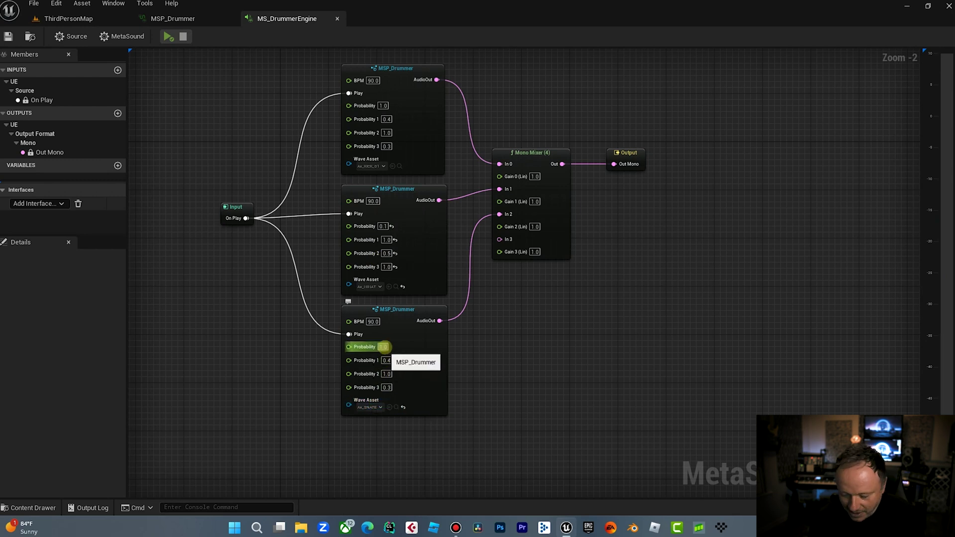
Step: Set the snare probabilities to 1.0, 1.0, 0.3, 1.0 and the remaining hi-hat Probability to 1.0
{"action": "left_click", "coordinate": [384, 347]}
{"action": "type", "text": "0"}
{"action": "type", "text": "1"}
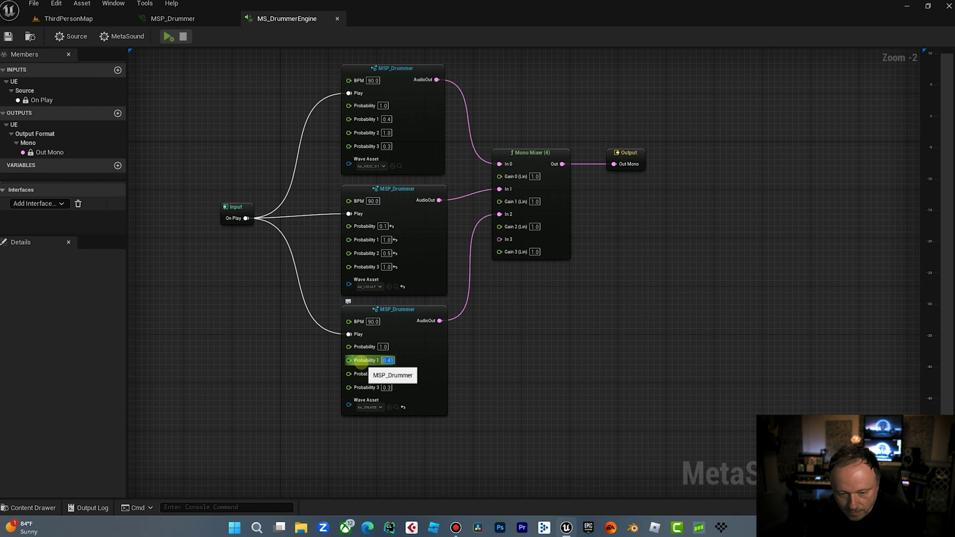
{"action": "type", "text": "1"}
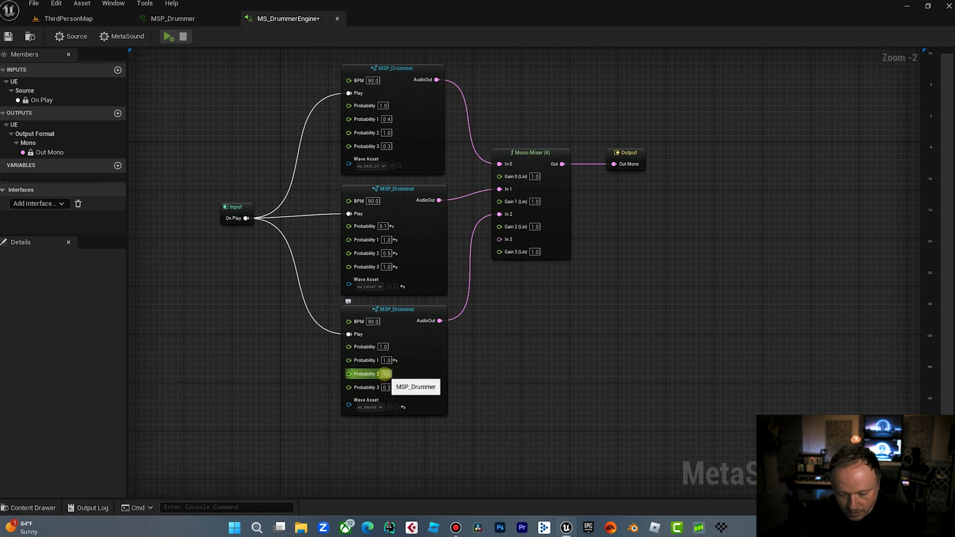
{"action": "type", "text": ".3"}
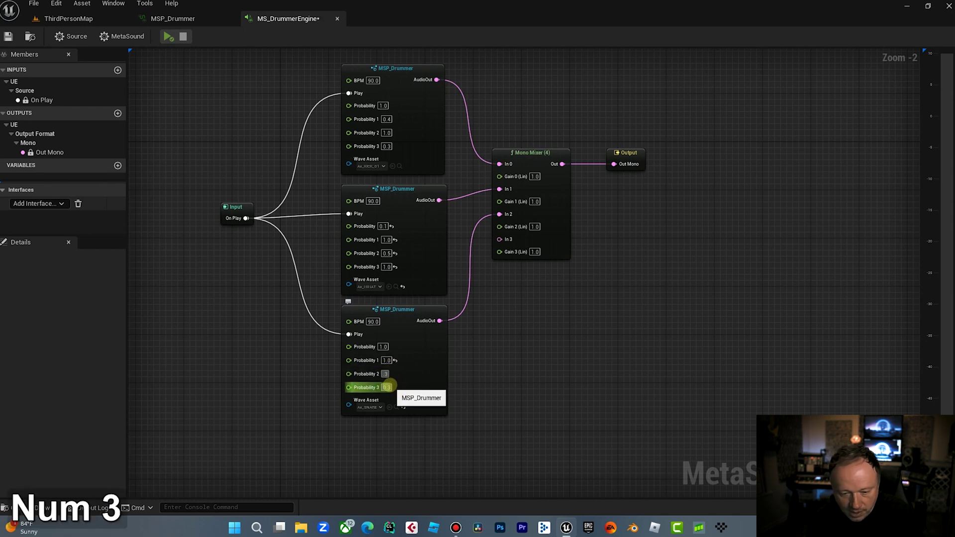
{"action": "left_click", "coordinate": [387, 387]}
{"action": "type", "text": "1"}
{"action": "left_click", "coordinate": [425, 297]}
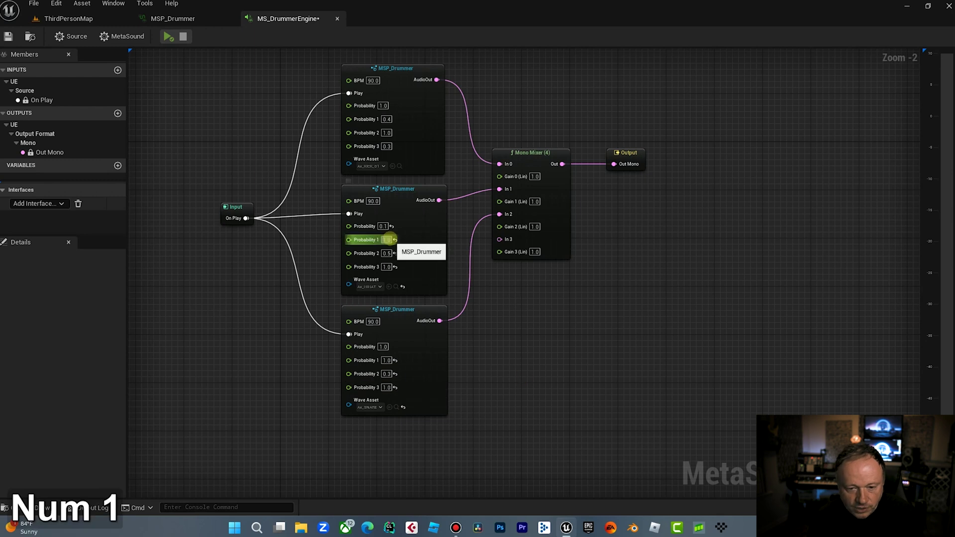
{"action": "type", "text": "1"}
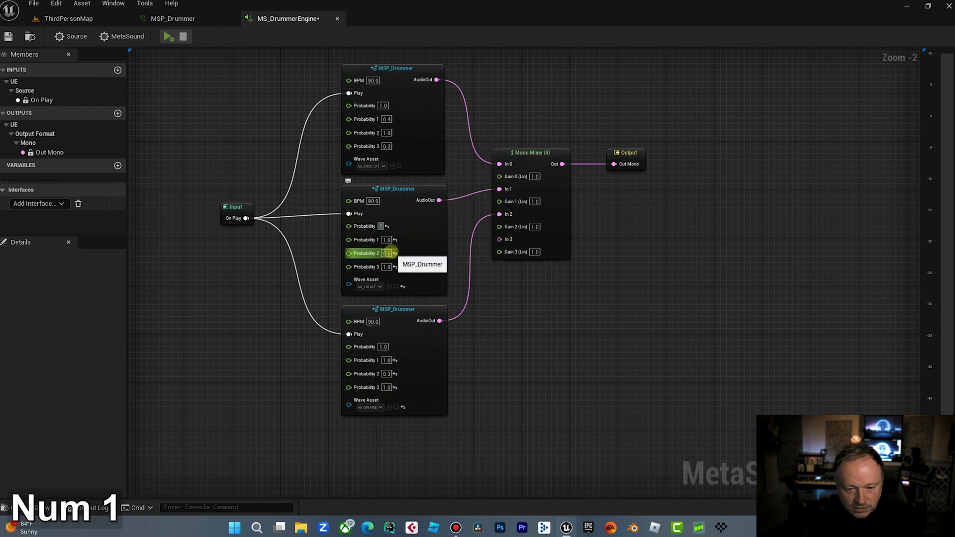
{"action": "left_click", "coordinate": [388, 254]}
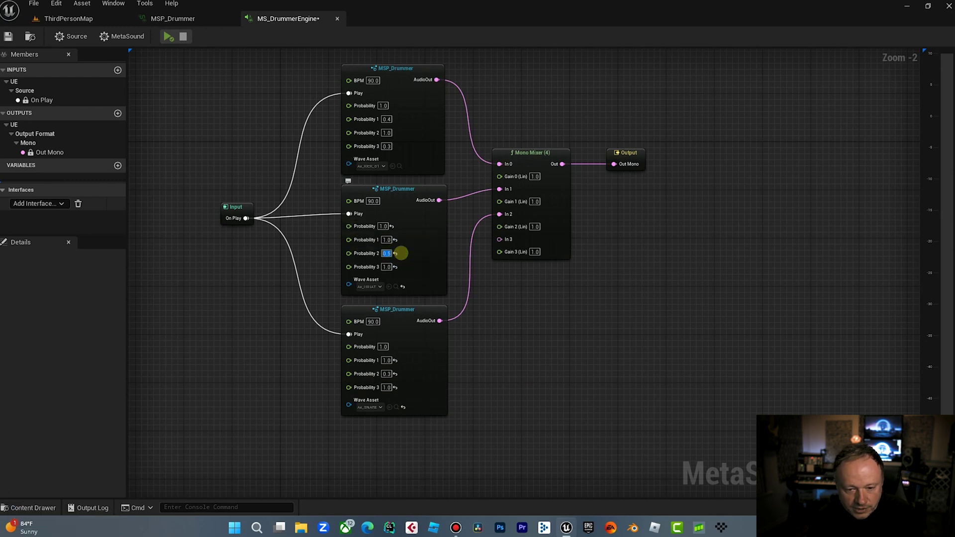
{"action": "type", "text": "1"}
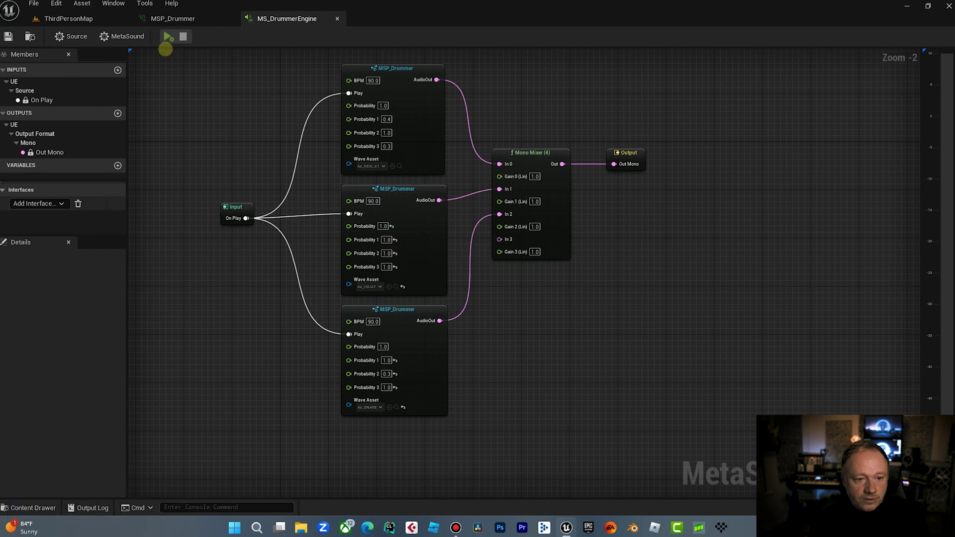
Step: Audition the mix, set the bottom drummer's Probability to 0, then audition it again
{"action": "left_click", "coordinate": [168, 37]}
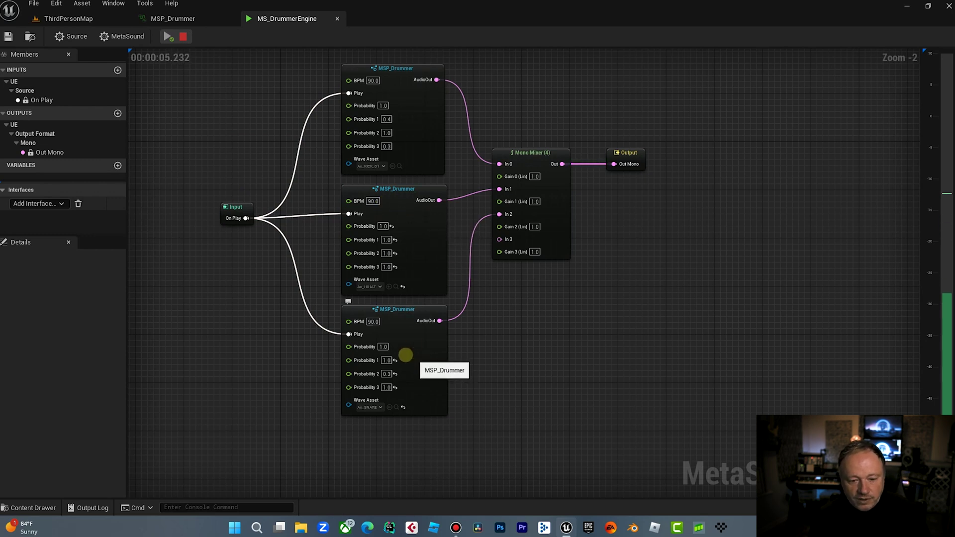
{"action": "left_click", "coordinate": [183, 36]}
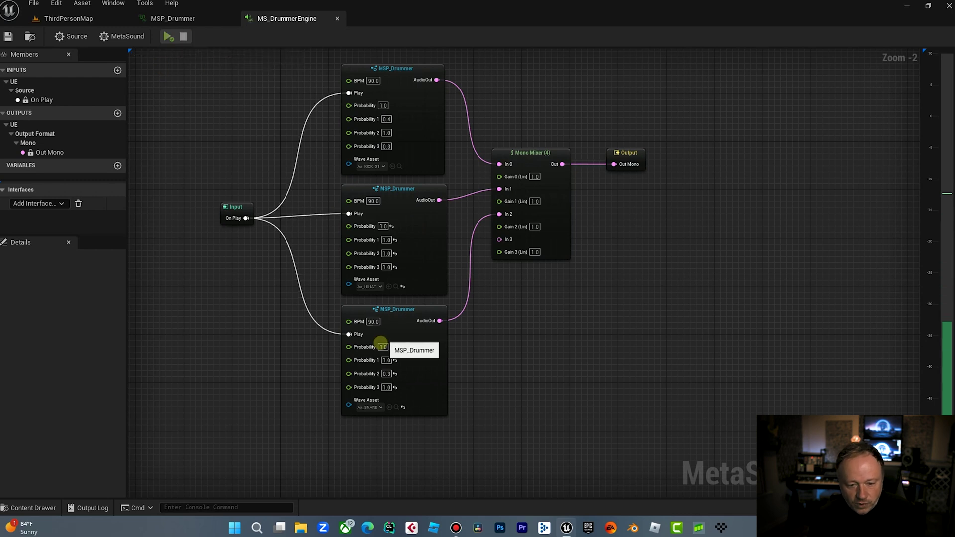
{"action": "type", "text": "0"}
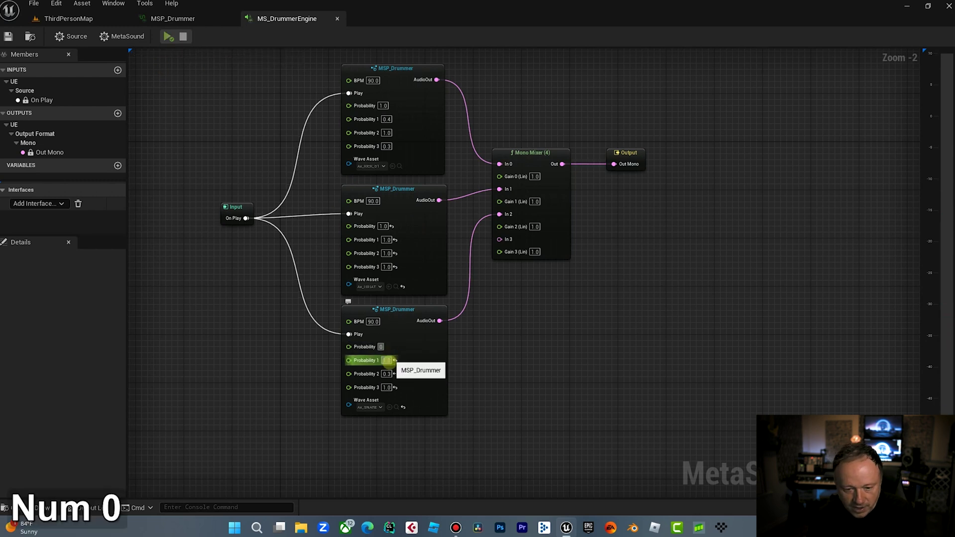
{"action": "left_click", "coordinate": [544, 384]}
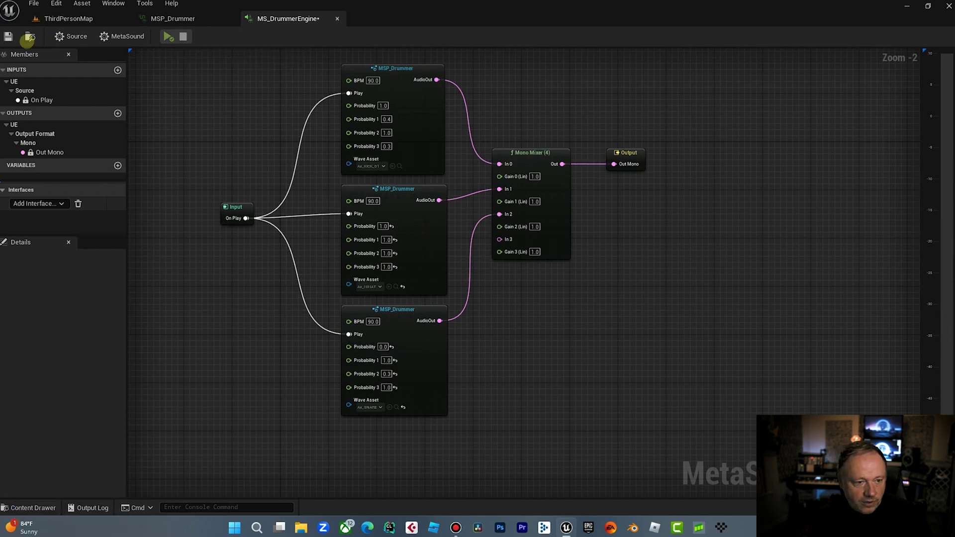
{"action": "left_click", "coordinate": [169, 36]}
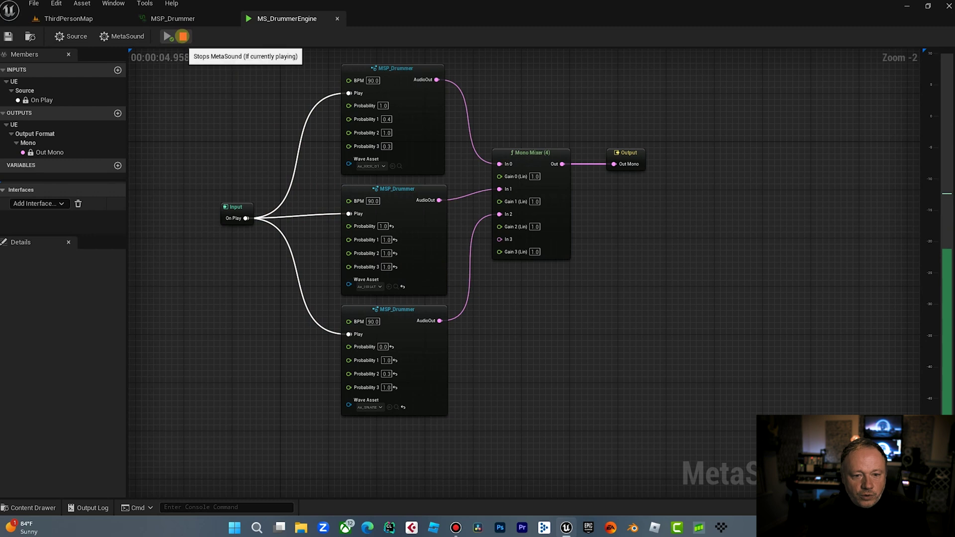
{"action": "left_click", "coordinate": [183, 36]}
{"action": "left_click", "coordinate": [180, 19]}
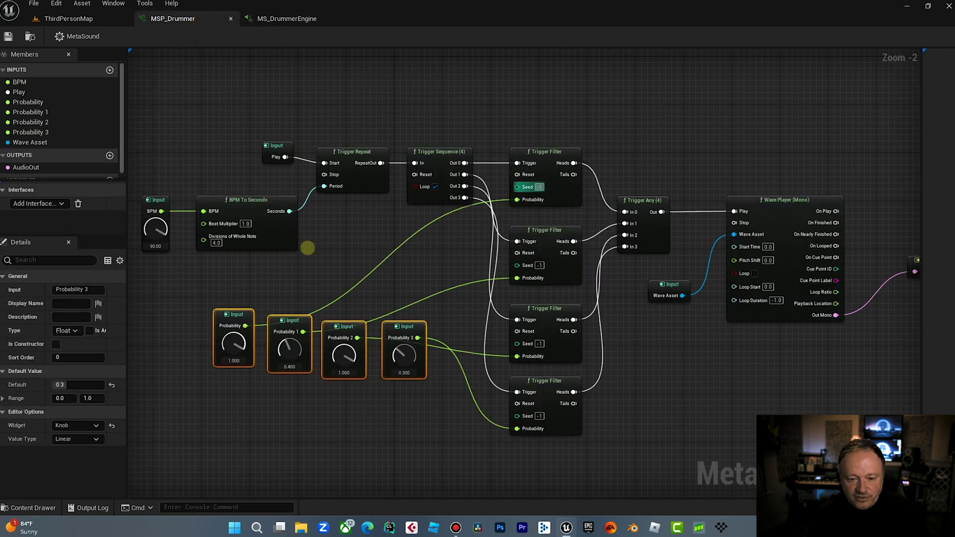
{"action": "left_click", "coordinate": [276, 19]}
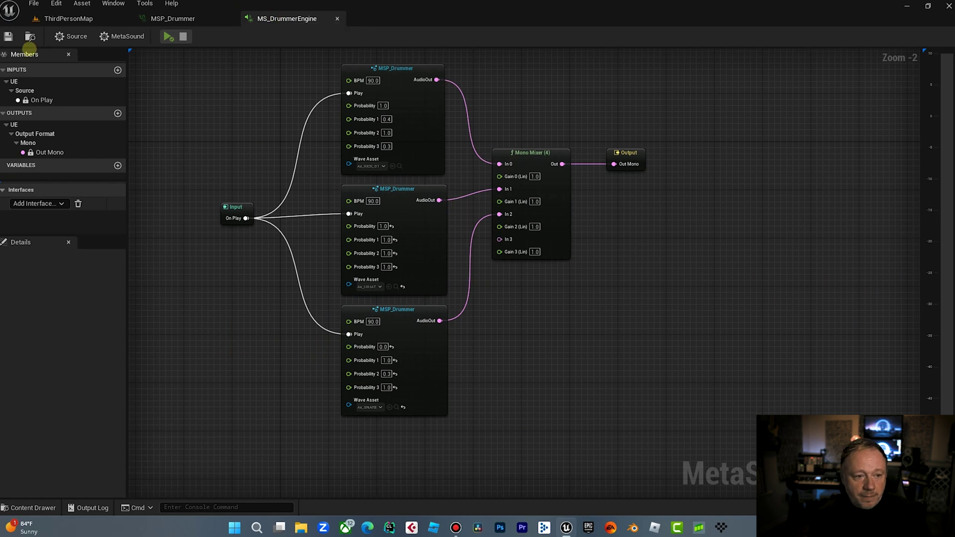
Step: Promote the top drummer's BPM to a graph input and wire it into the other two drummers
{"action": "right_click_drag", "start_coordinate": [222, 83], "coordinate": [453, 93]}
{"action": "left_click_drag", "start_coordinate": [473, 218], "coordinate": [321, 223]}
{"action": "right_click_drag", "start_coordinate": [551, 140], "coordinate": [476, 146]}
{"action": "left_click_drag", "start_coordinate": [512, 96], "coordinate": [285, 109]}
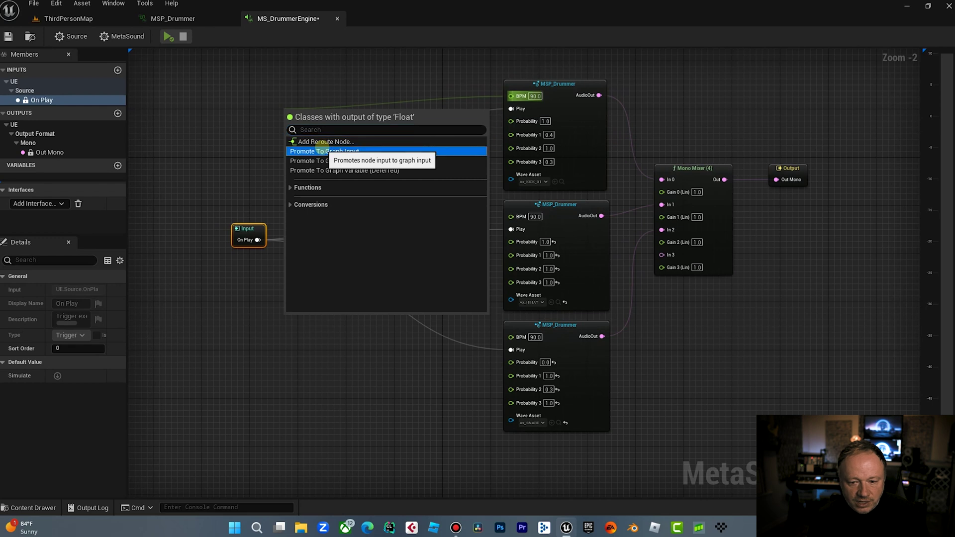
{"action": "left_click", "coordinate": [323, 151]}
{"action": "left_click_drag", "start_coordinate": [303, 125], "coordinate": [511, 216]}
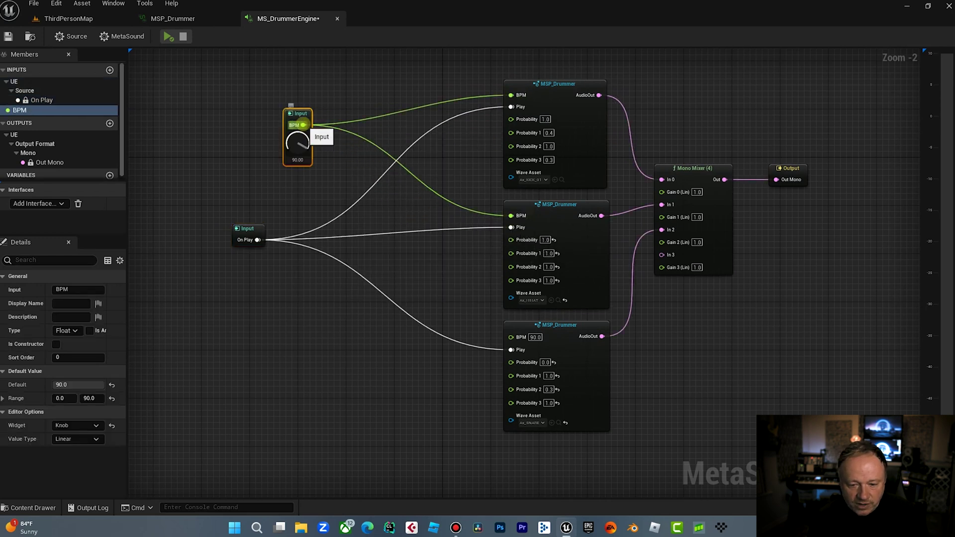
{"action": "left_click_drag", "start_coordinate": [303, 125], "coordinate": [511, 337]}
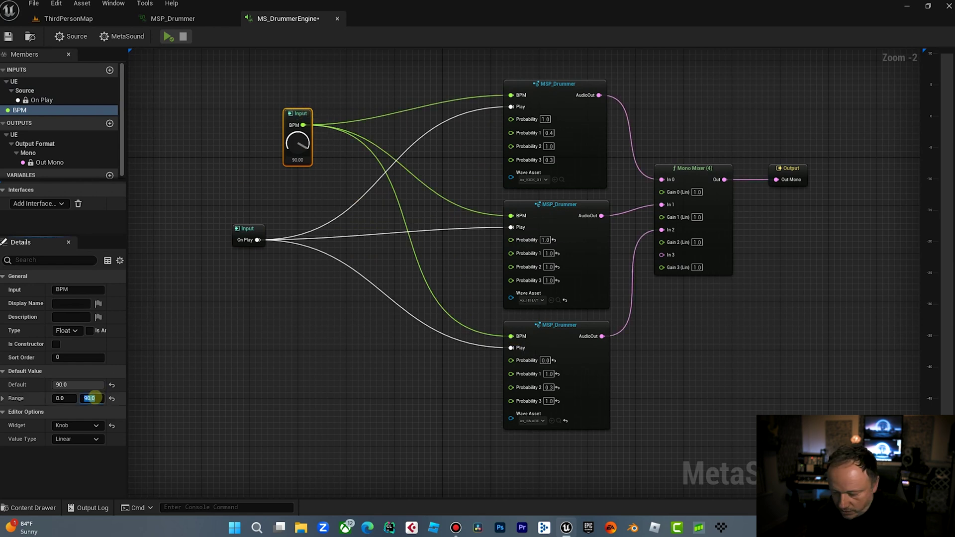
Step: Set the BPM input's range maximum to 220, then preview while turning the knob to 167.5
{"action": "type", "text": "22"}
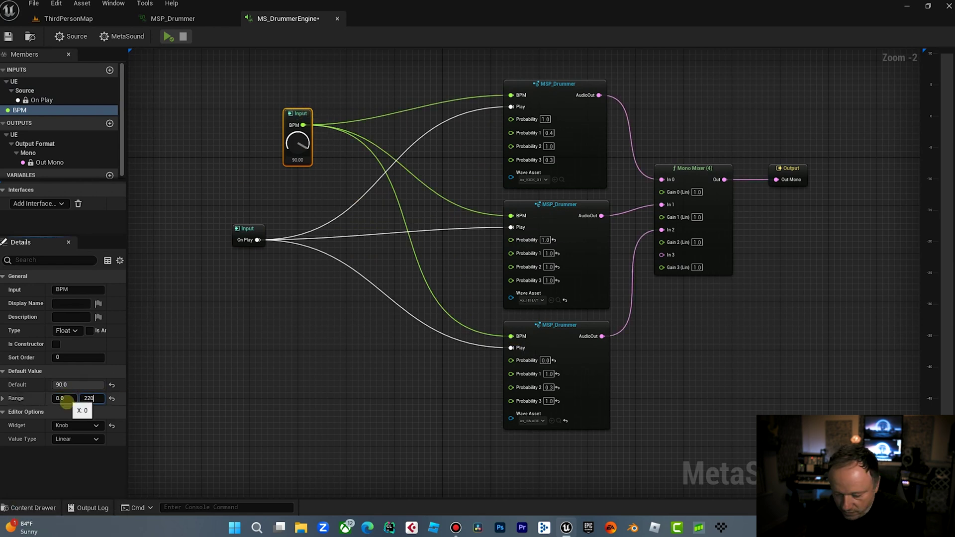
{"action": "type", "text": "0"}
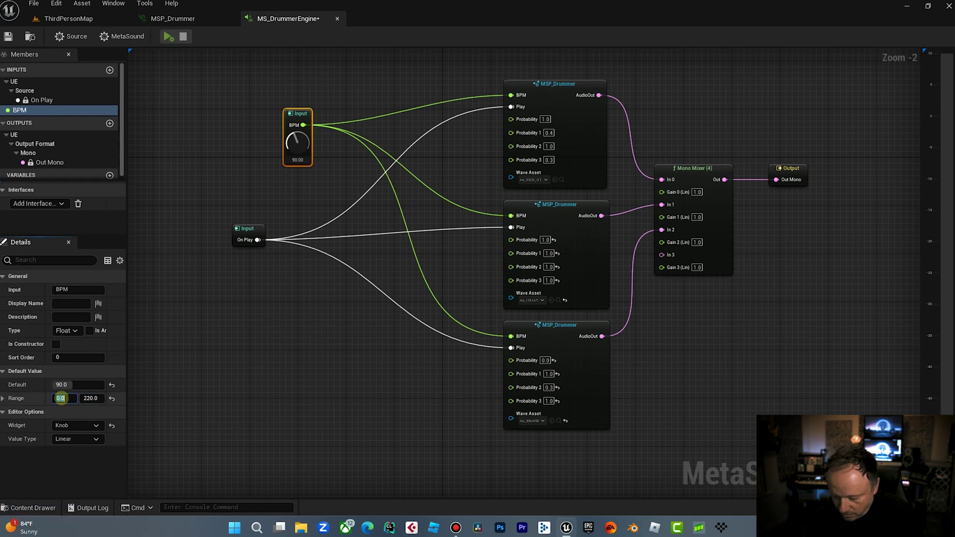
{"action": "type", "text": "5"}
{"action": "key", "text": "Return"}
{"action": "left_click", "coordinate": [209, 391]}
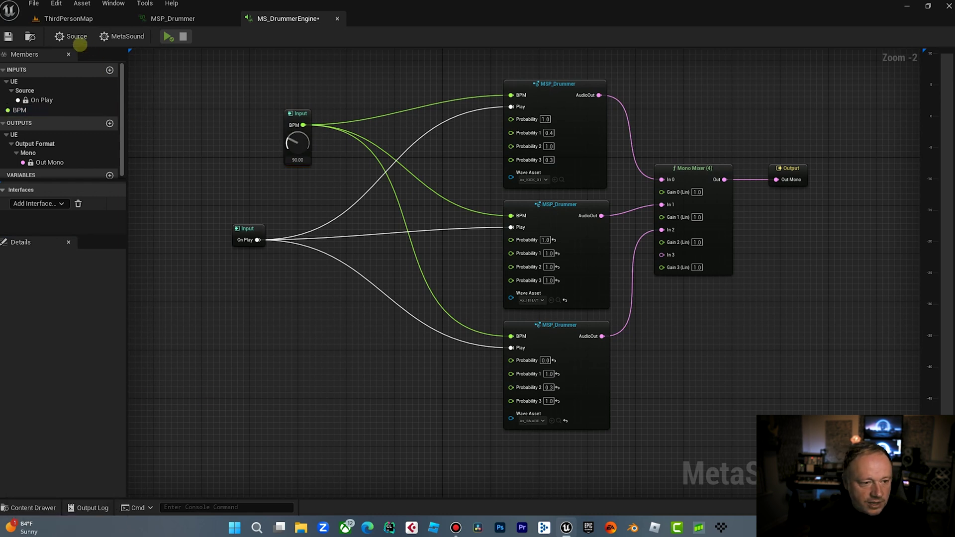
{"action": "left_click", "coordinate": [168, 37]}
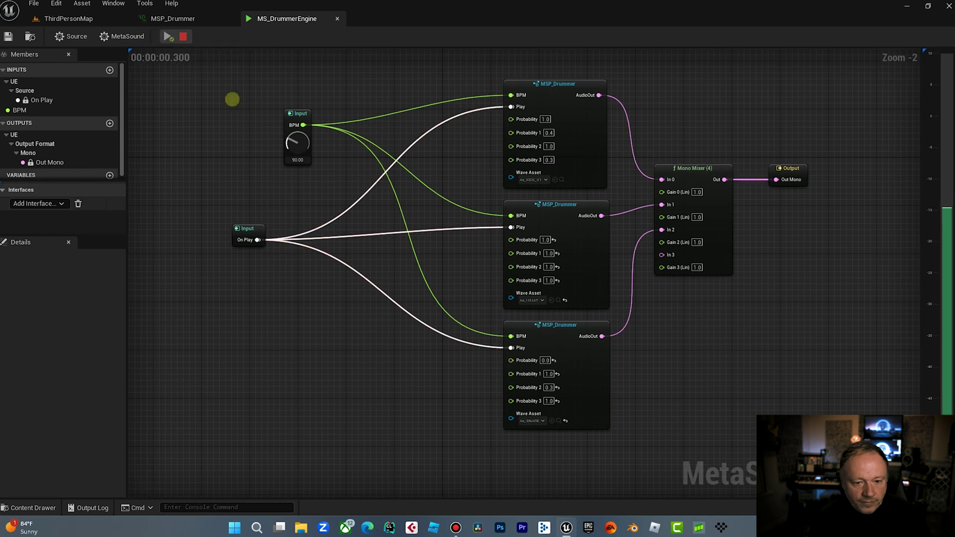
{"action": "left_click_drag", "start_coordinate": [297, 145], "coordinate": [290, 104]}
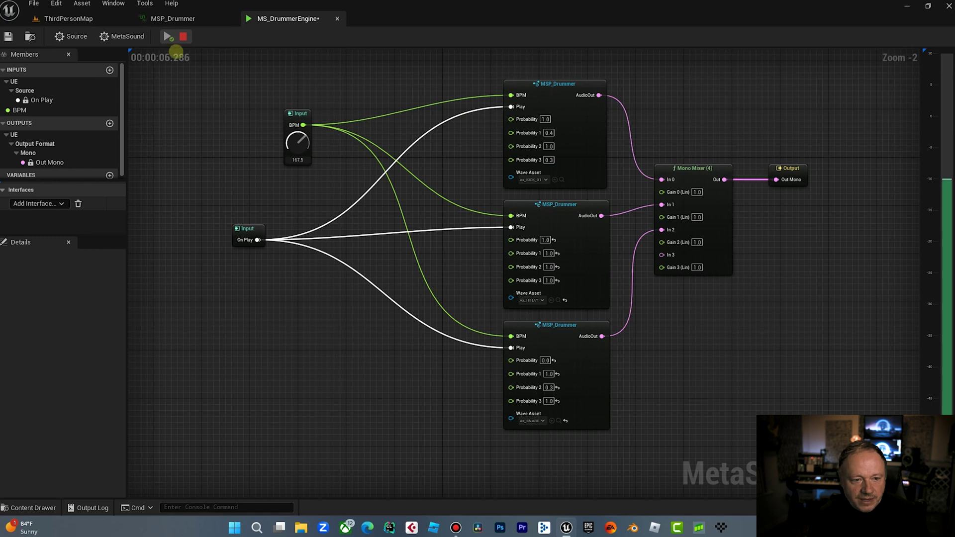
{"action": "left_click", "coordinate": [183, 36]}
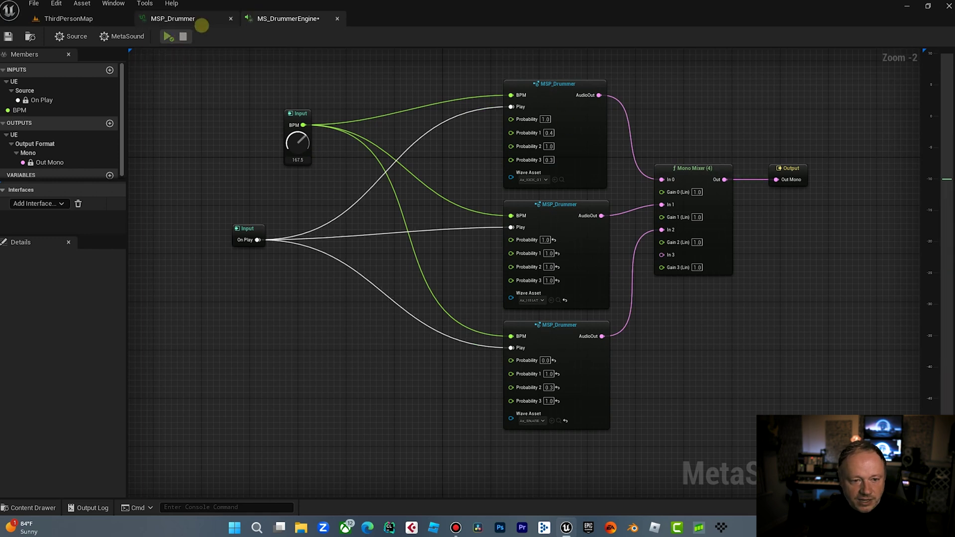
Step: Switch over to the MSP_Drummer patch graph
{"action": "left_click", "coordinate": [198, 19]}
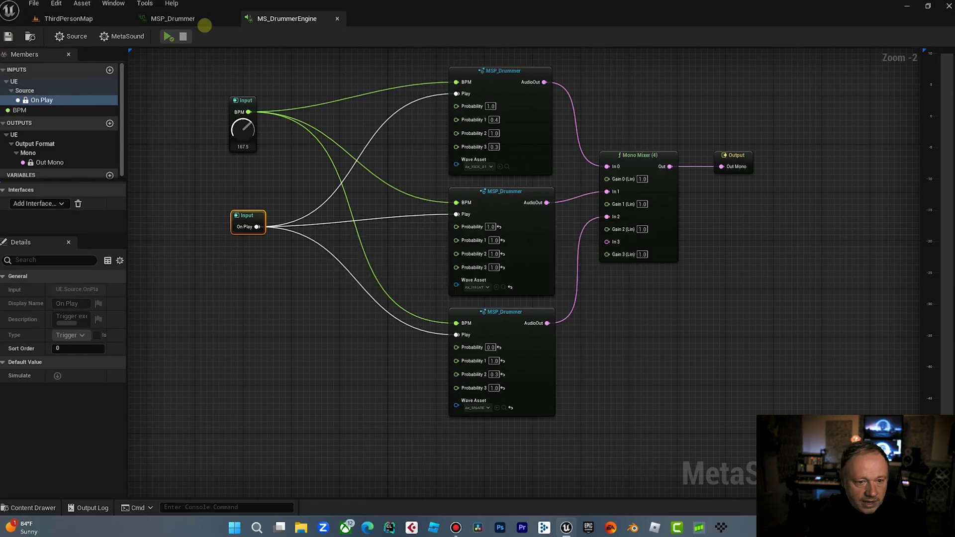
Step: Save the MetaSounds, then create Actor Blueprint BP_MetaDrummer in MetaPatchTut and open it
{"action": "left_click", "coordinate": [8, 36]}
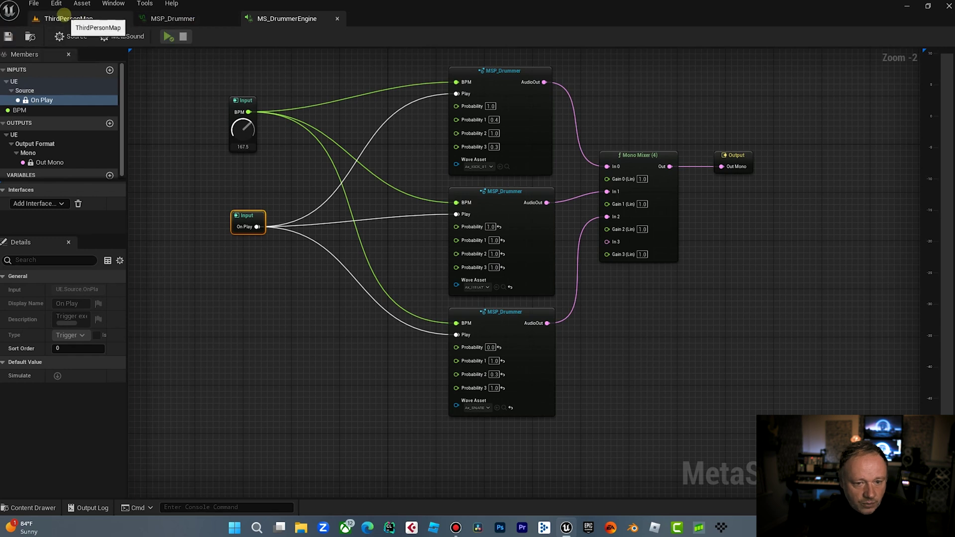
{"action": "left_click", "coordinate": [69, 18]}
{"action": "right_click", "coordinate": [480, 426]}
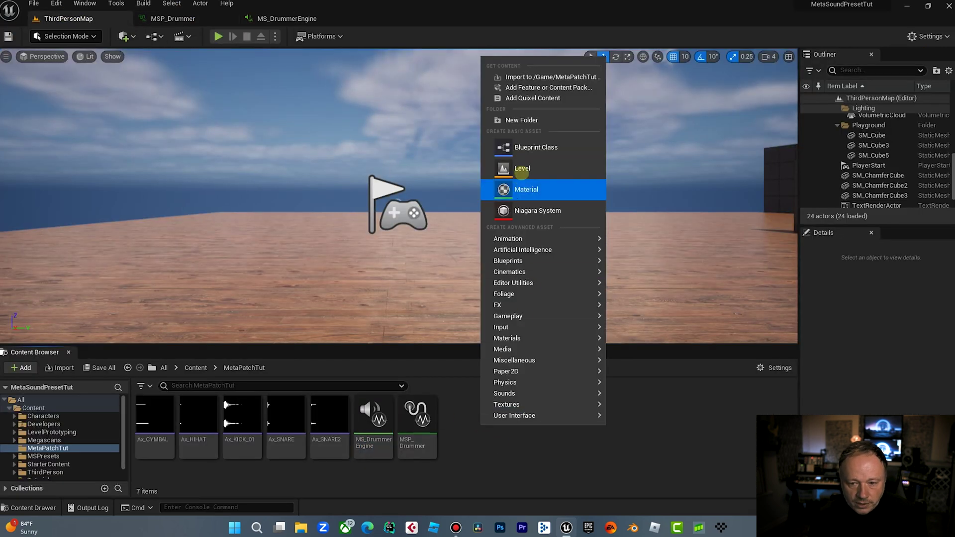
{"action": "left_click", "coordinate": [508, 148]}
{"action": "left_click", "coordinate": [386, 179]}
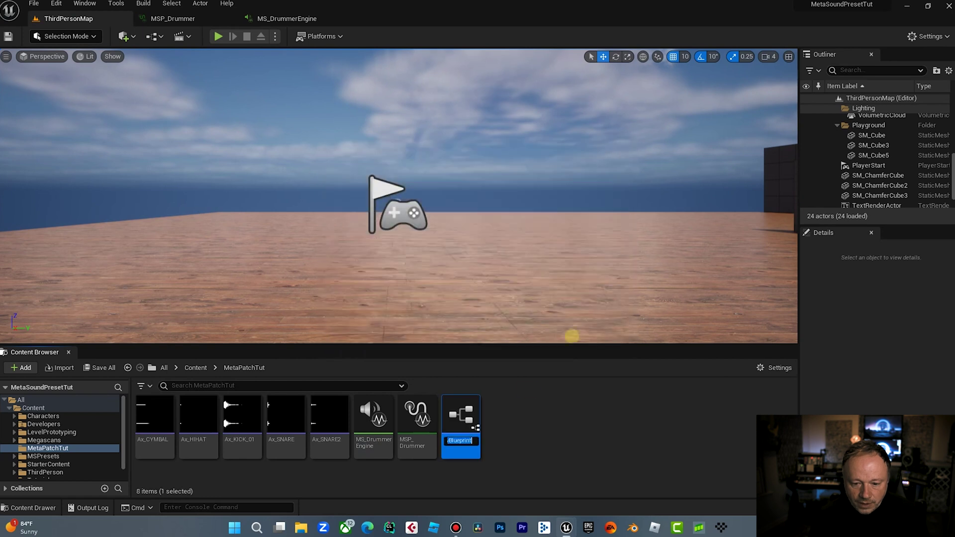
{"action": "type", "text": "B"}
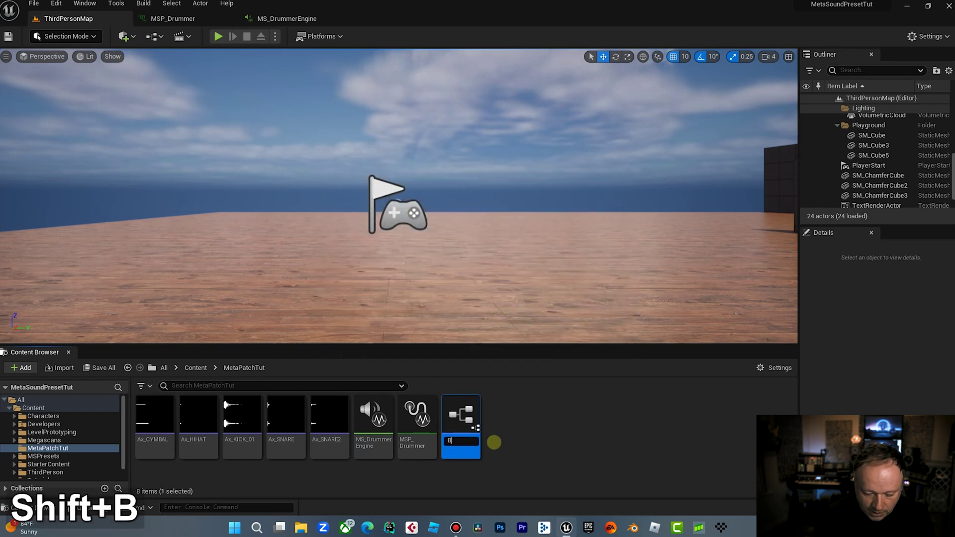
{"action": "type", "text": "P_Met"}
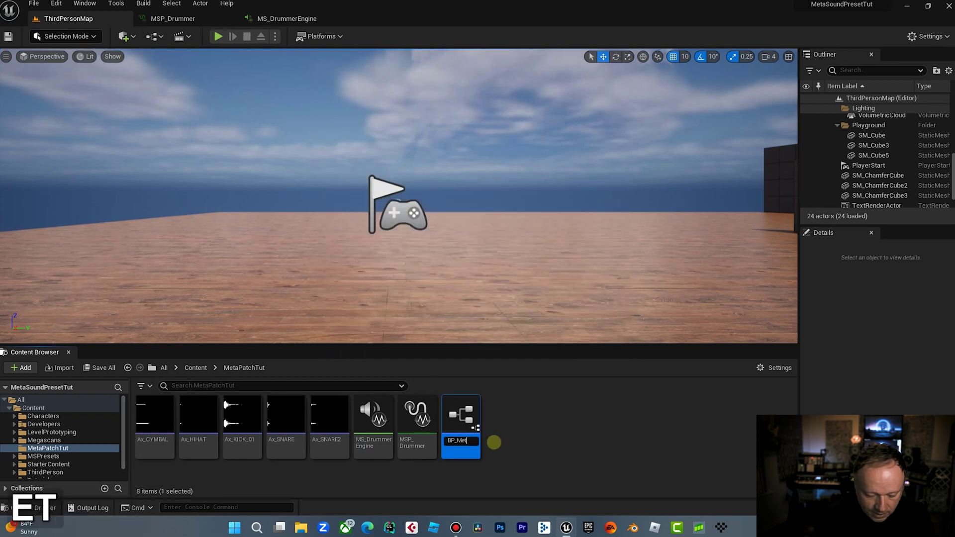
{"action": "type", "text": "aDrumme"}
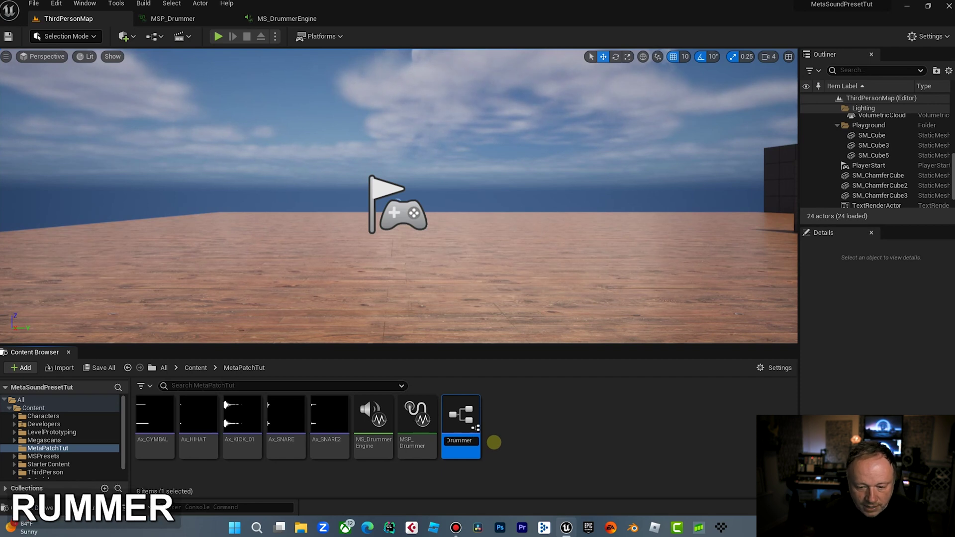
{"action": "type", "text": "r"}
{"action": "key", "text": "Return"}
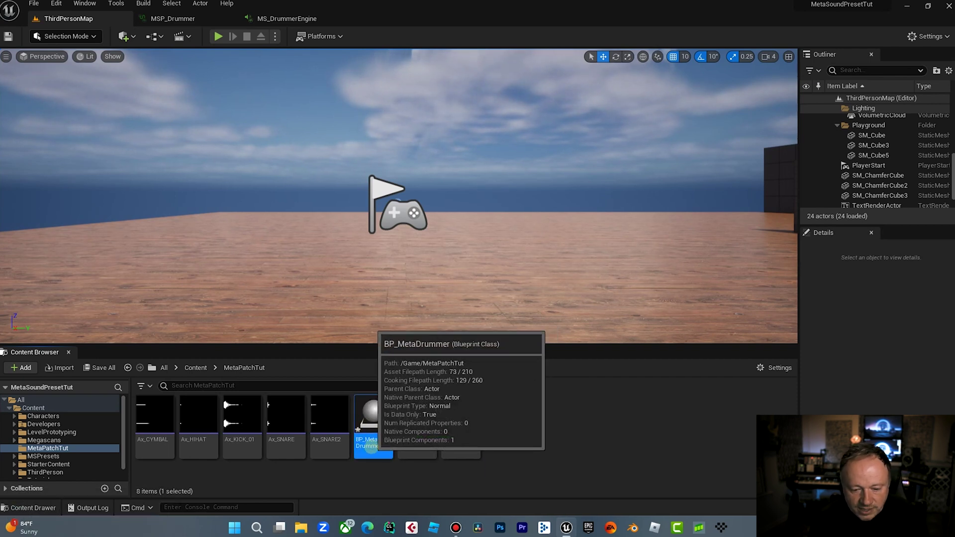
{"action": "double_click", "coordinate": [371, 446]}
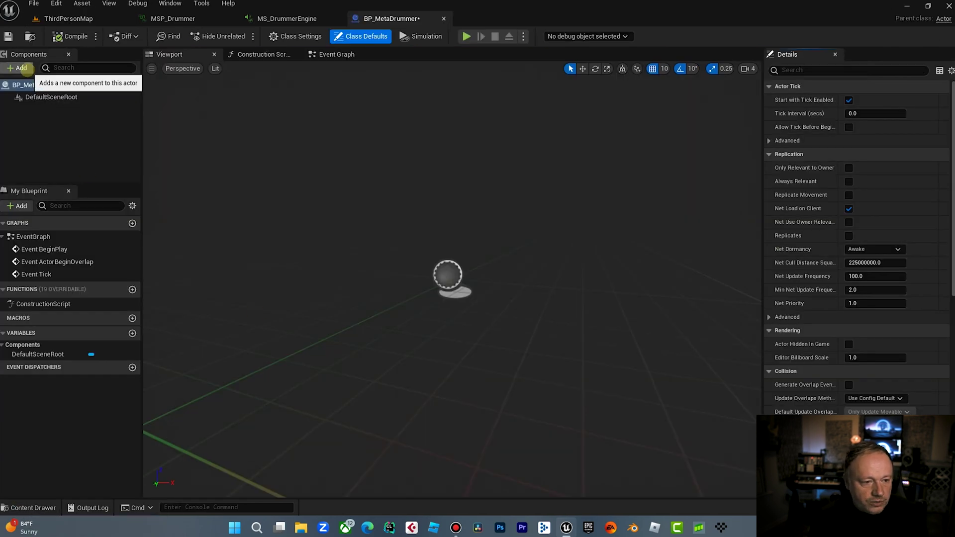
Step: Add an Audio component with MS_DrummerEngine as its sound and compile the Blueprint
{"action": "left_click", "coordinate": [18, 67]}
{"action": "left_click", "coordinate": [42, 122]}
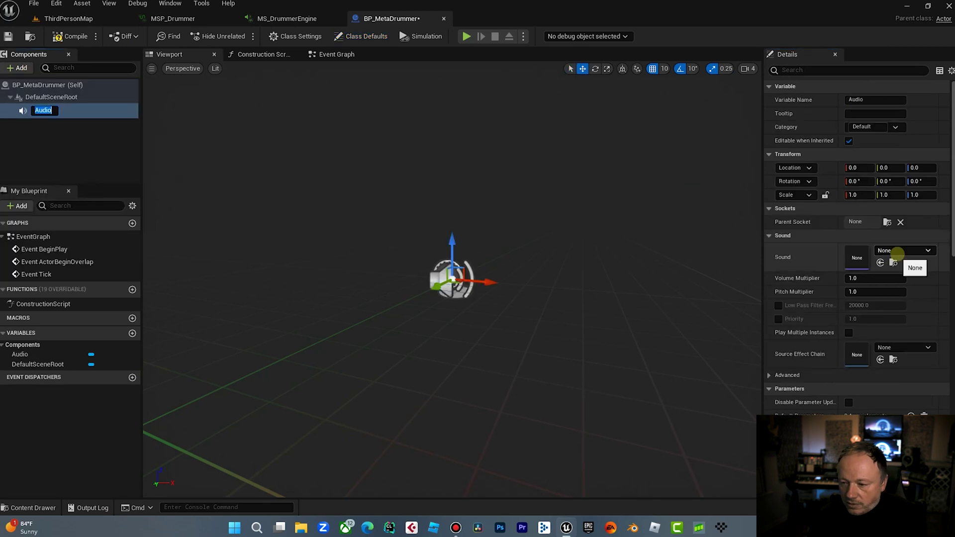
{"action": "left_click", "coordinate": [888, 250]}
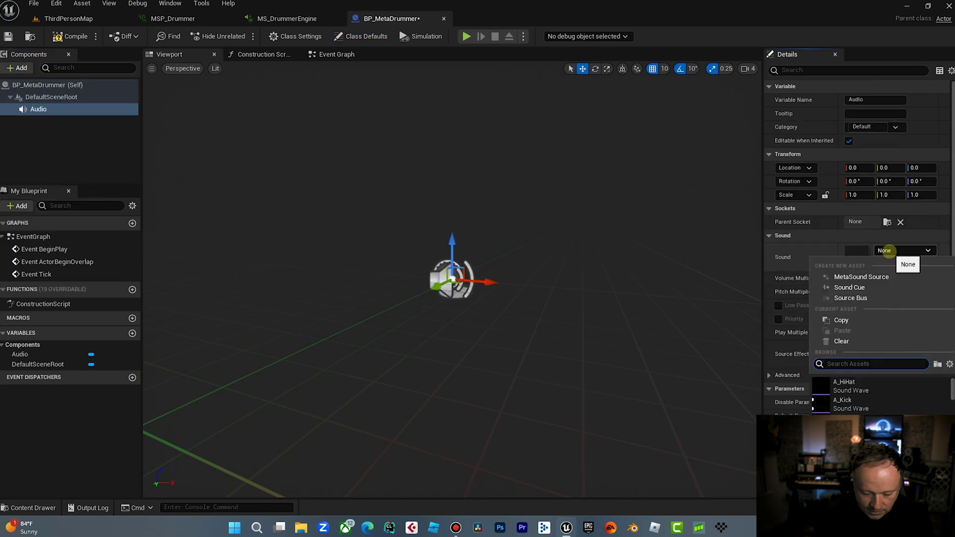
{"action": "type", "text": "MS_"}
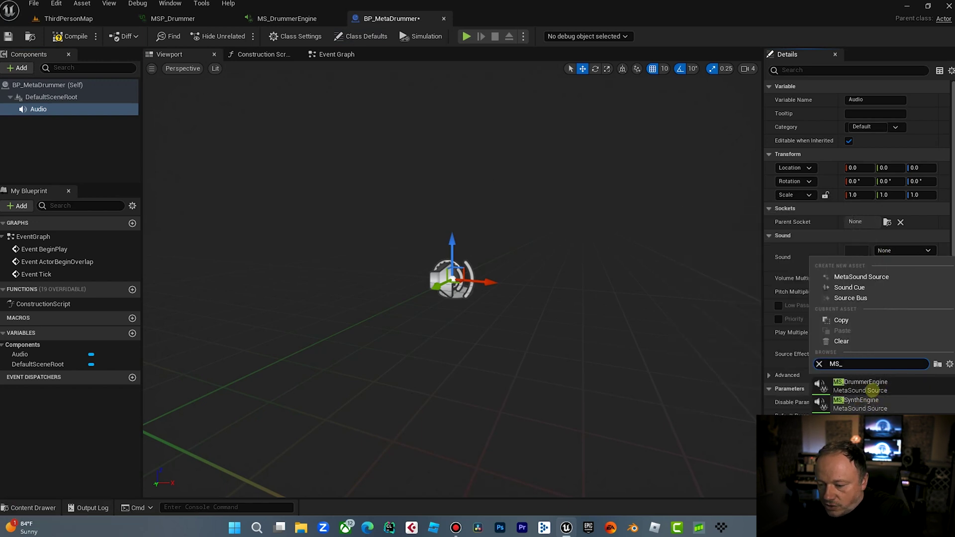
{"action": "left_click", "coordinate": [871, 388]}
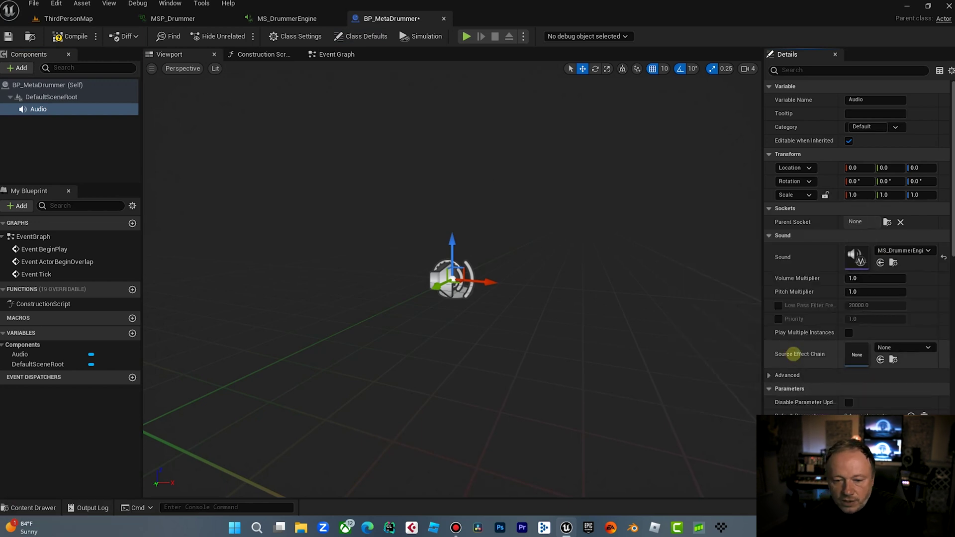
{"action": "left_click", "coordinate": [57, 35]}
Step: Rename the Audio component to MetaDrummer
{"action": "left_click", "coordinate": [38, 109]}
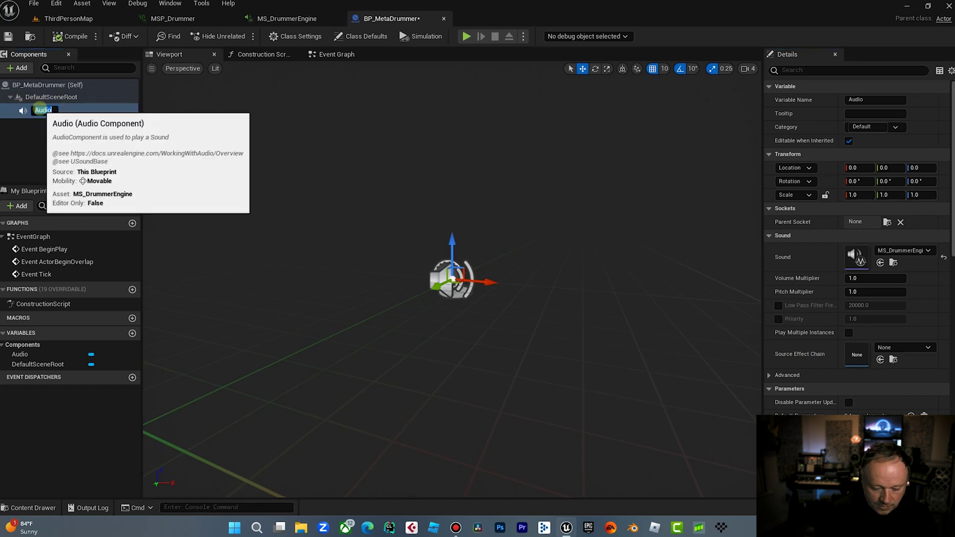
{"action": "type", "text": "MetaDrumm"}
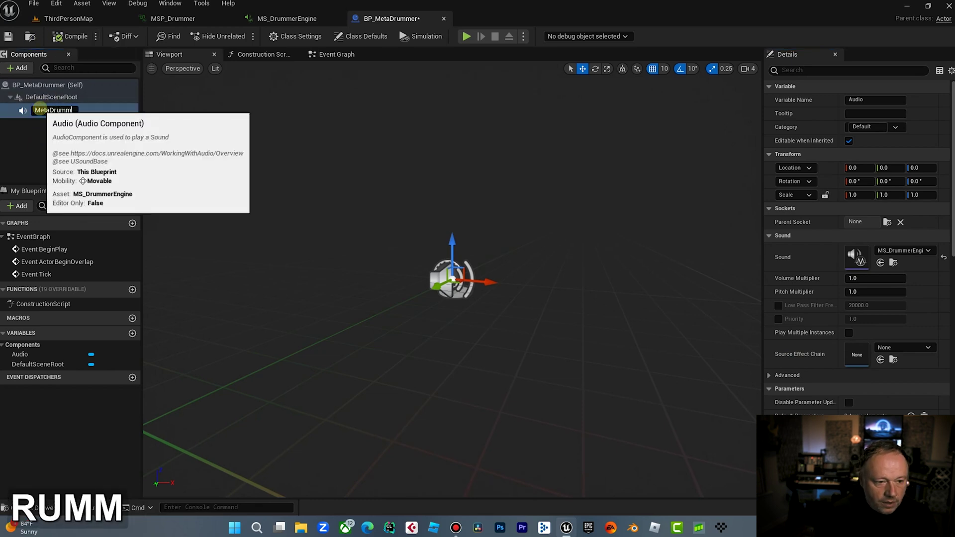
{"action": "type", "text": "er"}
{"action": "key", "text": "Return"}
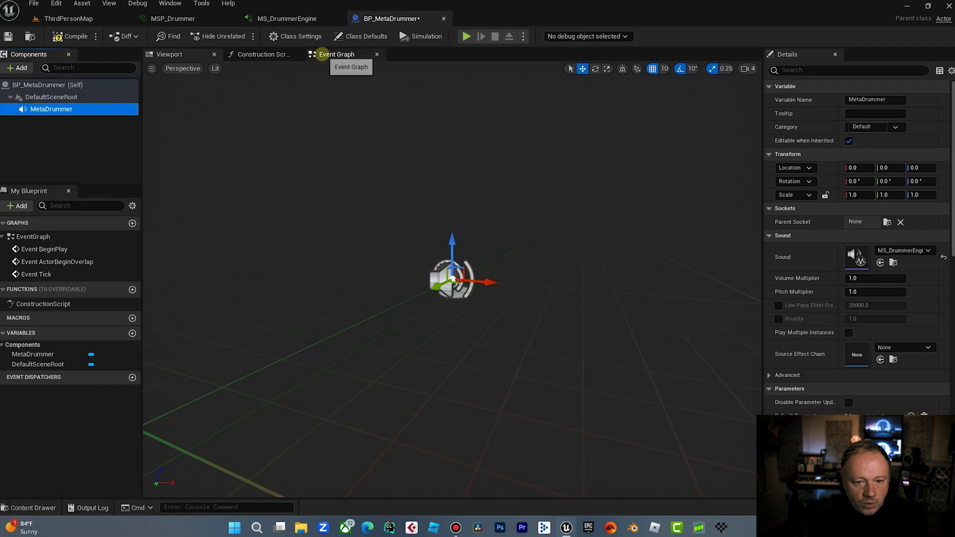
Step: Delete the ActorBeginOverlap and Tick events, leaving Event BeginPlay, and compile
{"action": "left_click", "coordinate": [333, 54]}
{"action": "right_click_drag", "start_coordinate": [278, 218], "coordinate": [175, 214]}
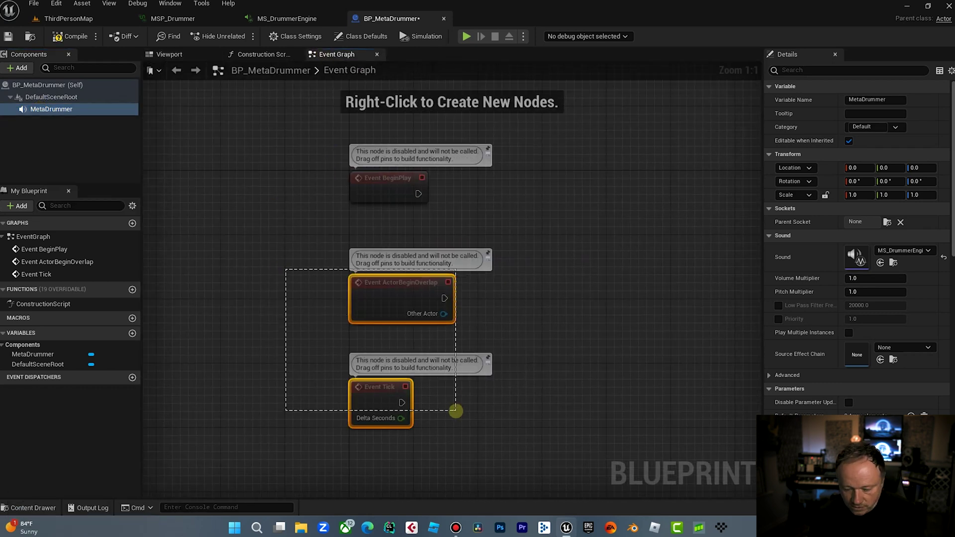
{"action": "left_click_drag", "start_coordinate": [290, 269], "coordinate": [458, 407]}
{"action": "key", "text": "Delete"}
{"action": "right_click_drag", "start_coordinate": [435, 189], "coordinate": [423, 194]}
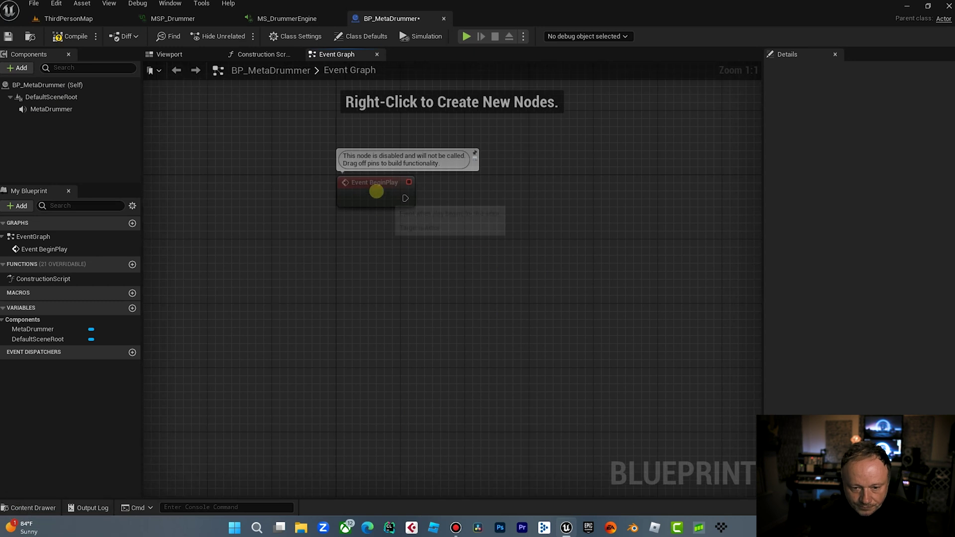
{"action": "left_click_drag", "start_coordinate": [378, 185], "coordinate": [305, 192]}
{"action": "right_click_drag", "start_coordinate": [532, 280], "coordinate": [448, 278]}
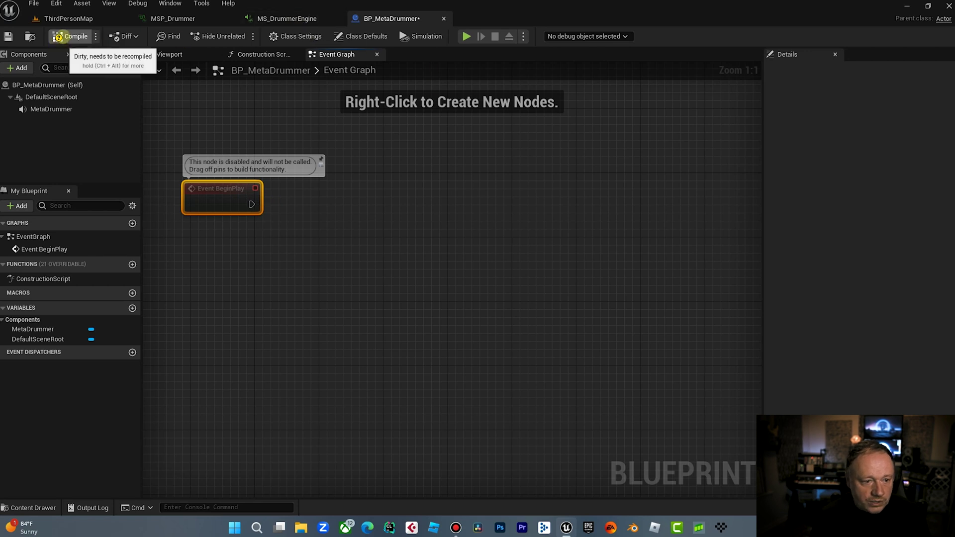
{"action": "left_click", "coordinate": [65, 36]}
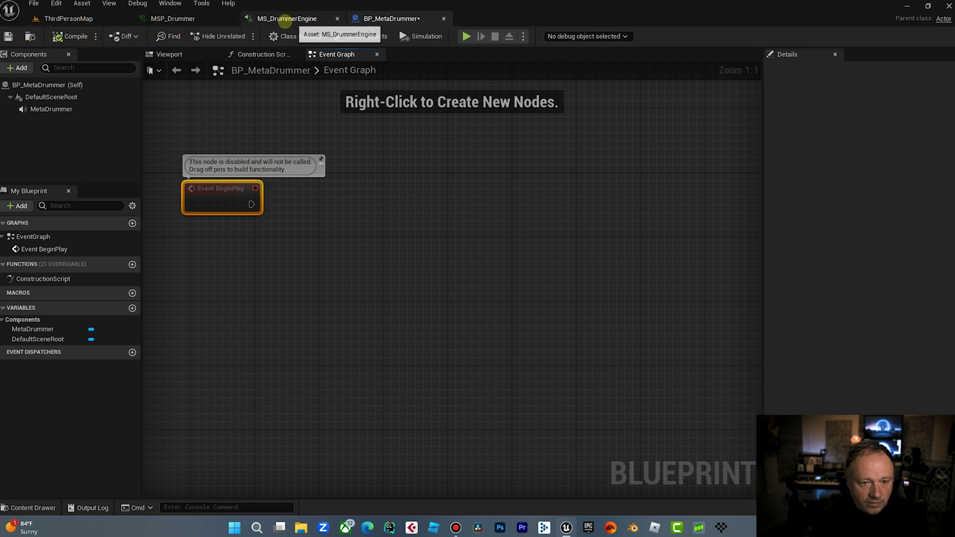
Step: Place BP_MetaDrummer in ThirdPersonMap, play-test the level, and return to the Event Graph
{"action": "left_click", "coordinate": [64, 16]}
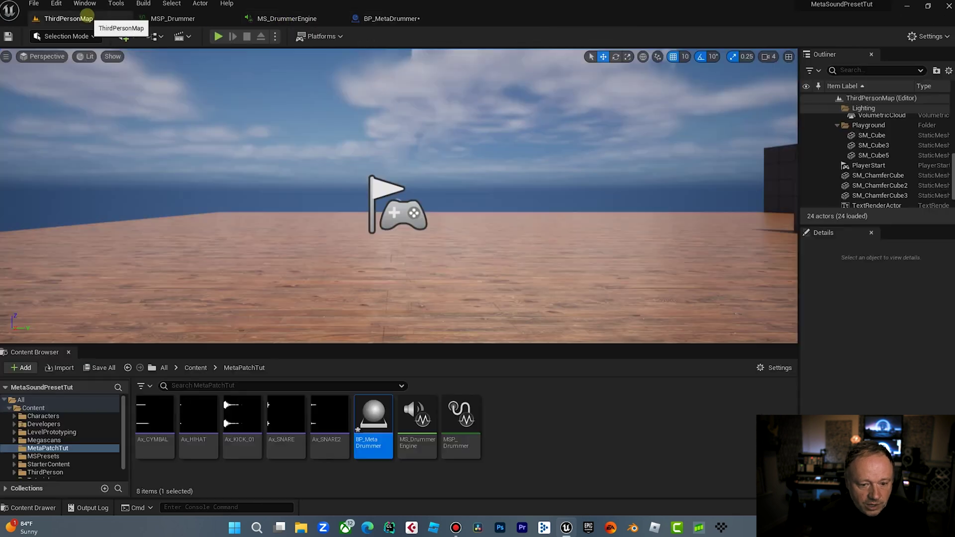
{"action": "left_click_drag", "start_coordinate": [374, 447], "coordinate": [323, 258]}
{"action": "left_click", "coordinate": [219, 36]}
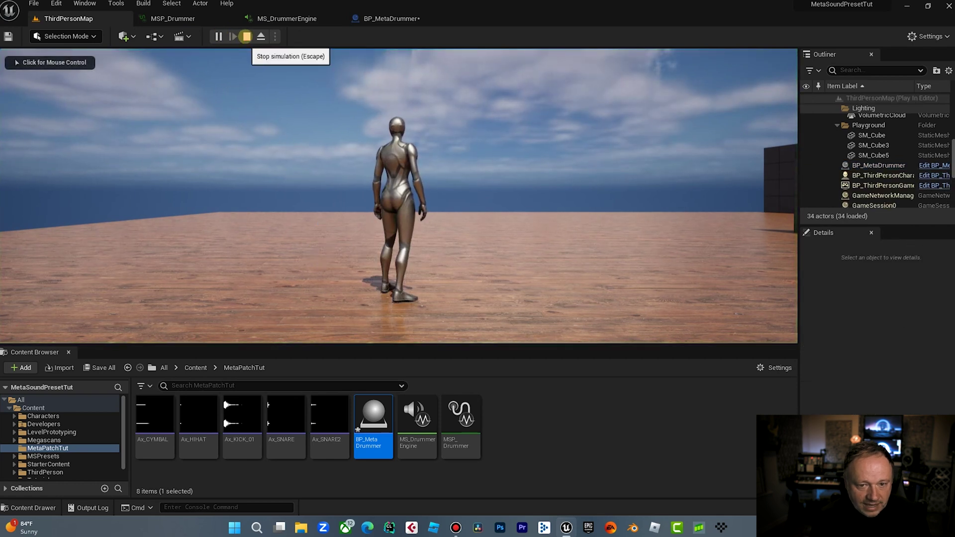
{"action": "left_click", "coordinate": [245, 36]}
{"action": "left_click", "coordinate": [392, 19]}
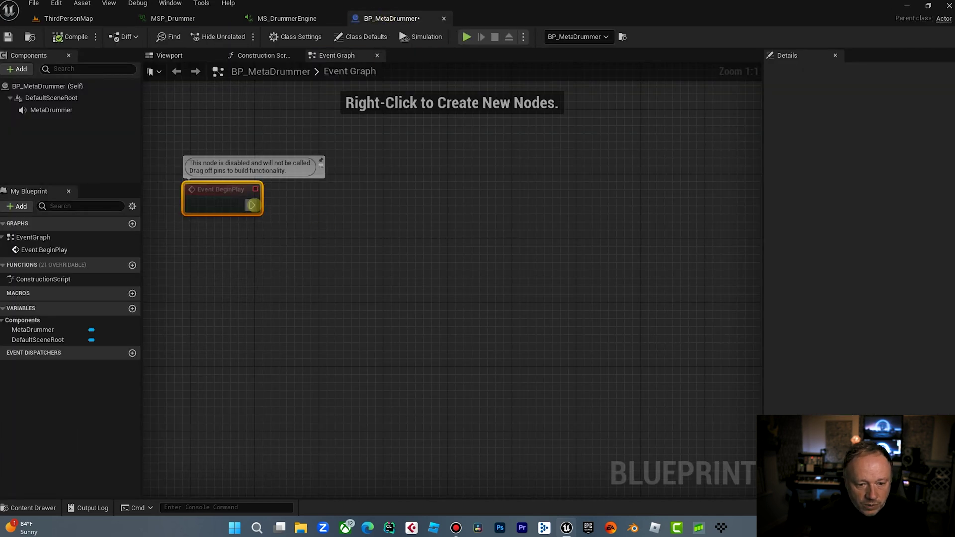
Step: Connect a Set Float Parameter node for MetaDrummer after Event BeginPlay
{"action": "left_click_drag", "start_coordinate": [251, 205], "coordinate": [317, 233]}
{"action": "type", "text": "set float"}
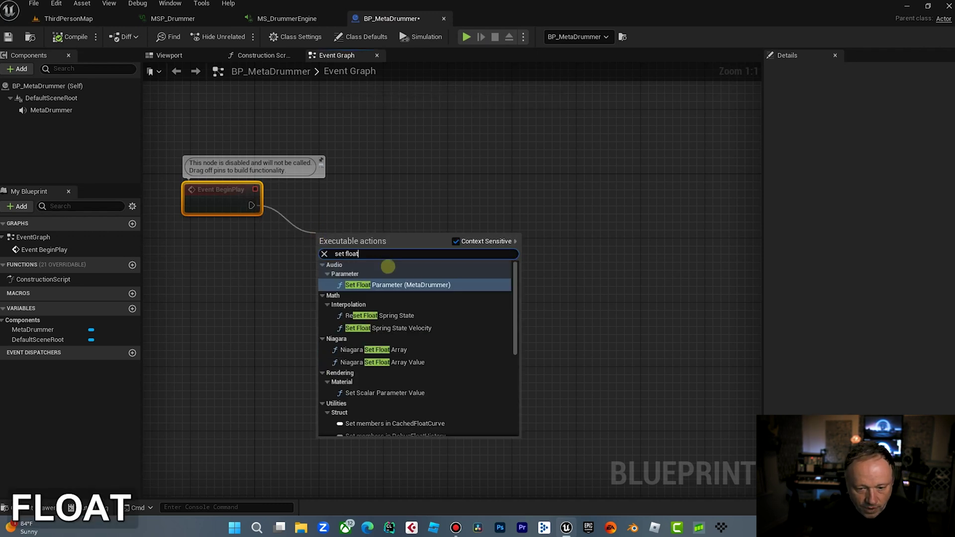
{"action": "left_click", "coordinate": [401, 284]}
{"action": "left_click_drag", "start_coordinate": [242, 211], "coordinate": [242, 276]}
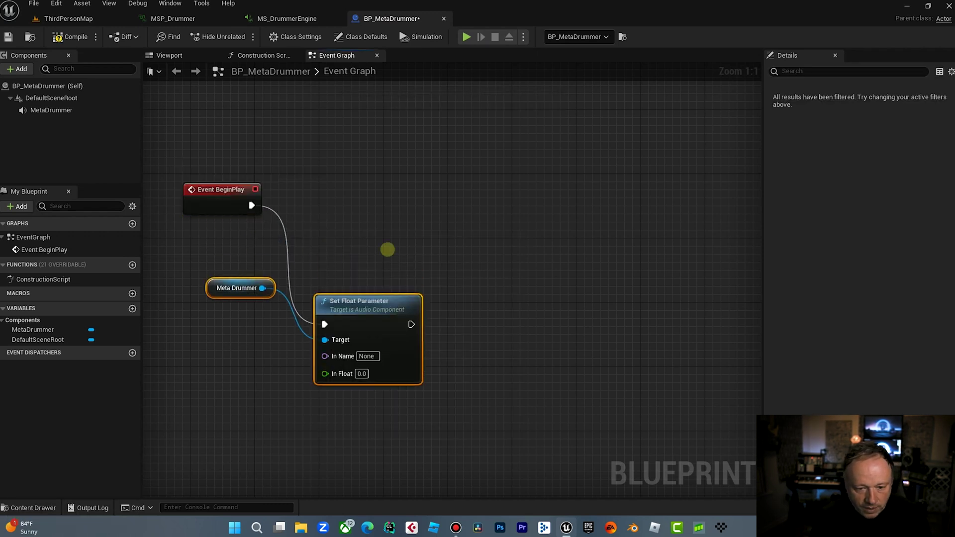
{"action": "left_click", "coordinate": [387, 249]}
{"action": "left_click_drag", "start_coordinate": [367, 302], "coordinate": [379, 230]}
{"action": "left_click", "coordinate": [367, 179]}
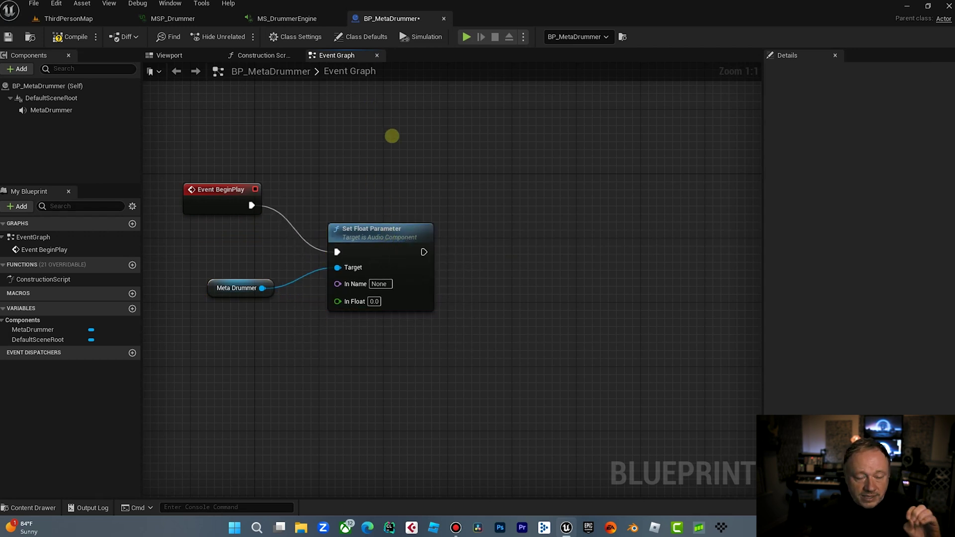
Step: Check MS_DrummerEngine's BPM input name, then set In Name to BPM and In Float to 146
{"action": "left_click", "coordinate": [290, 19]}
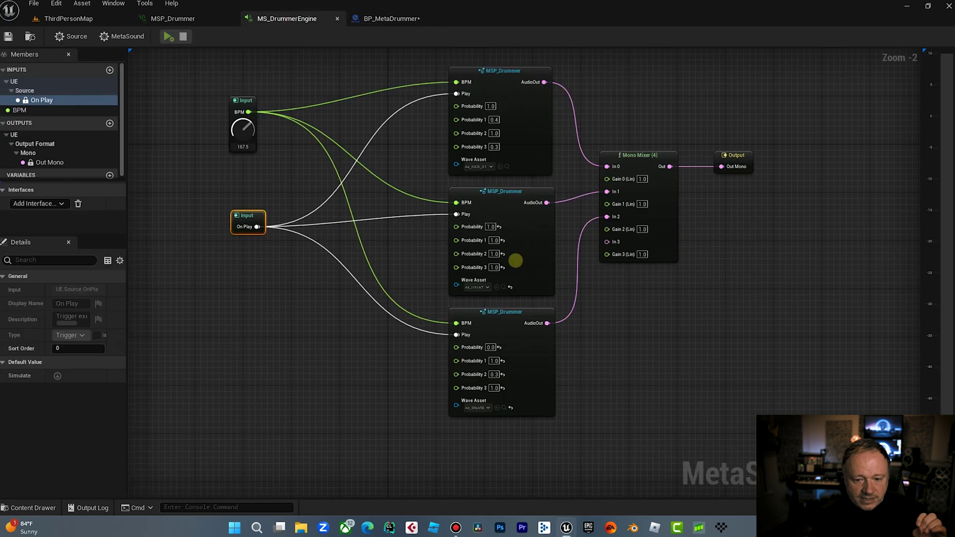
{"action": "left_click", "coordinate": [244, 101]}
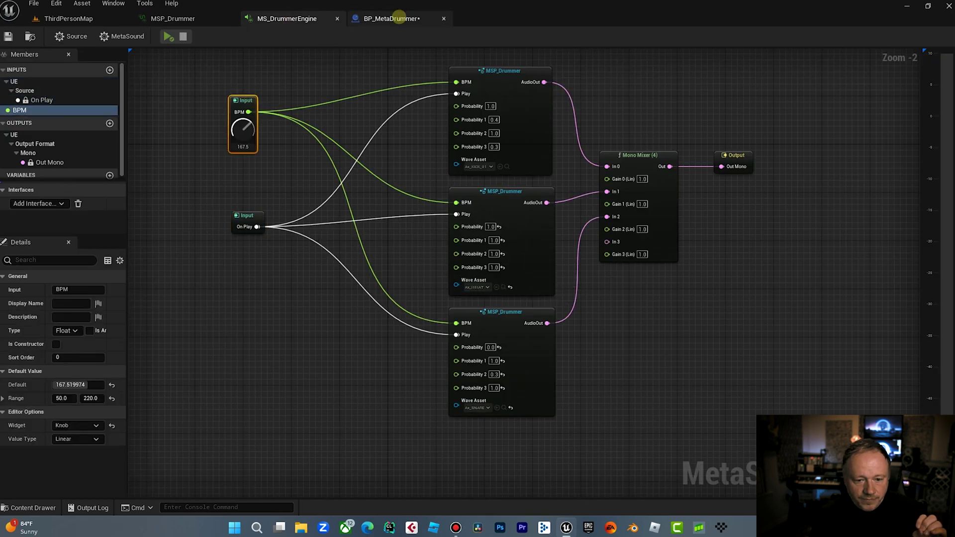
{"action": "left_click", "coordinate": [396, 18]}
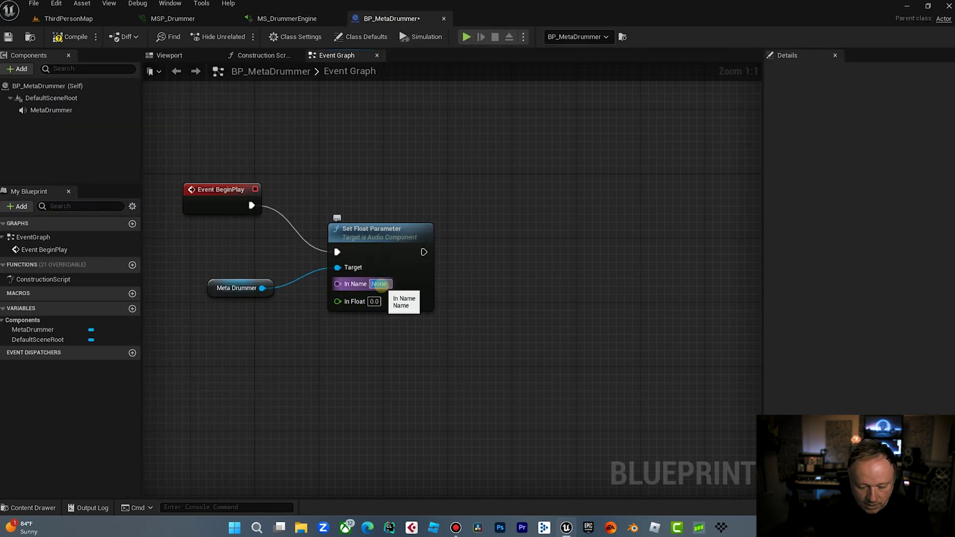
{"action": "type", "text": "BPM"}
{"action": "key", "text": "Return"}
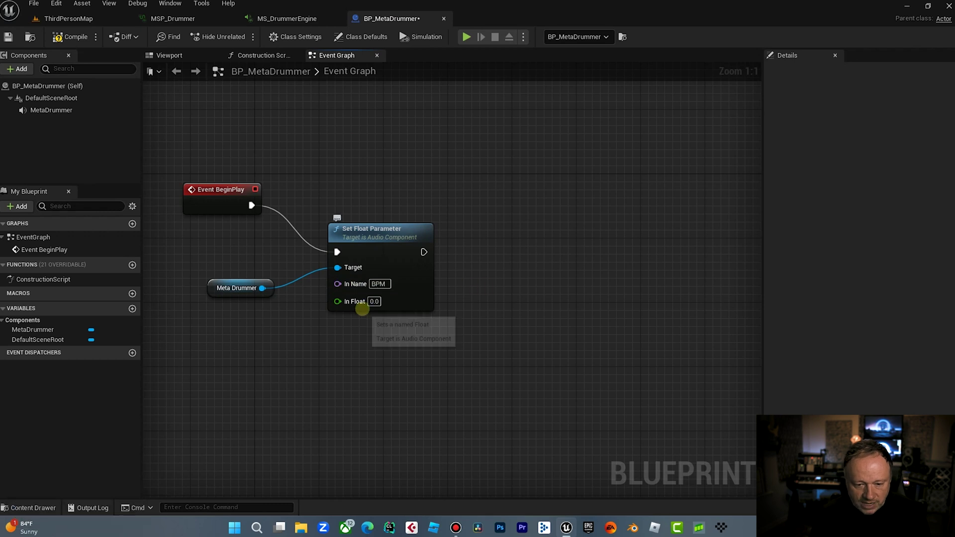
{"action": "type", "text": "1"}
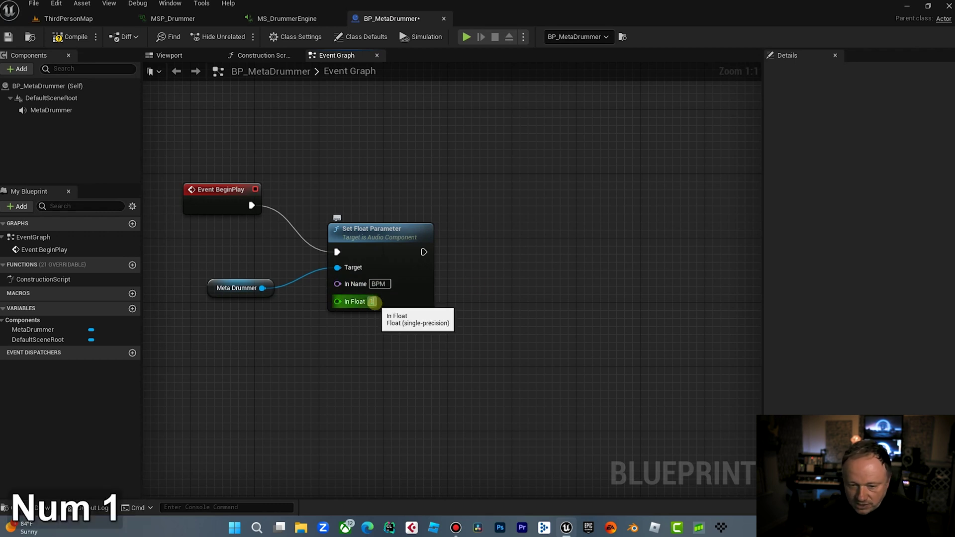
{"action": "type", "text": "46"}
{"action": "key", "text": "Return"}
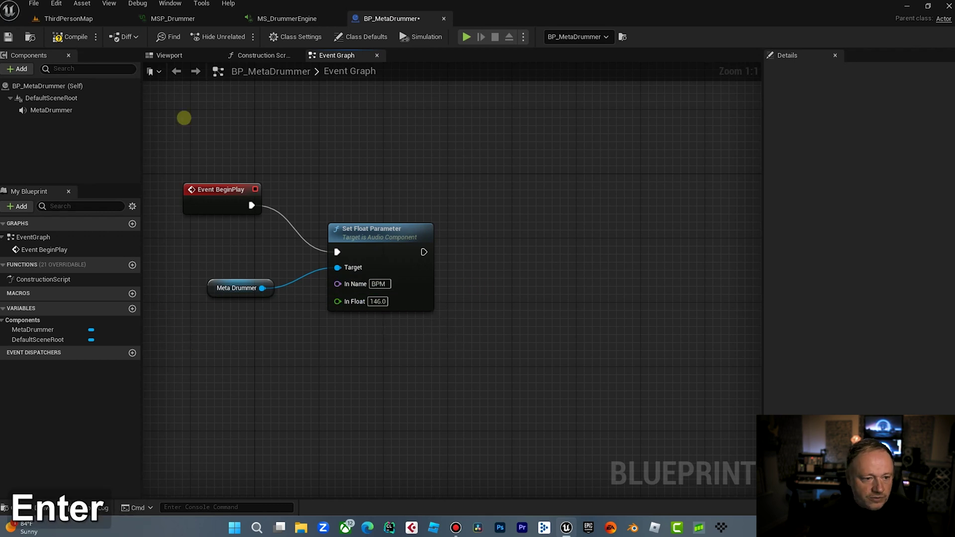
Step: Compile and save BP_MetaDrummer, then play ThirdPersonMap to hear the drummer
{"action": "left_click", "coordinate": [70, 36]}
{"action": "left_click", "coordinate": [9, 37]}
{"action": "left_click", "coordinate": [69, 19]}
{"action": "left_click", "coordinate": [218, 36]}
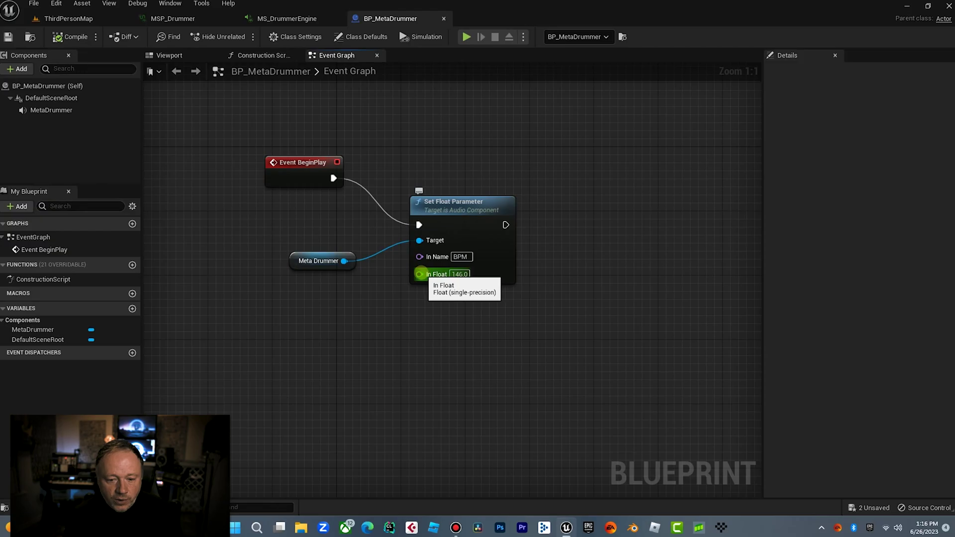
Step: Promote the In Float pin to a new variable and nudge its node left
{"action": "left_click_drag", "start_coordinate": [424, 273], "coordinate": [331, 314]}
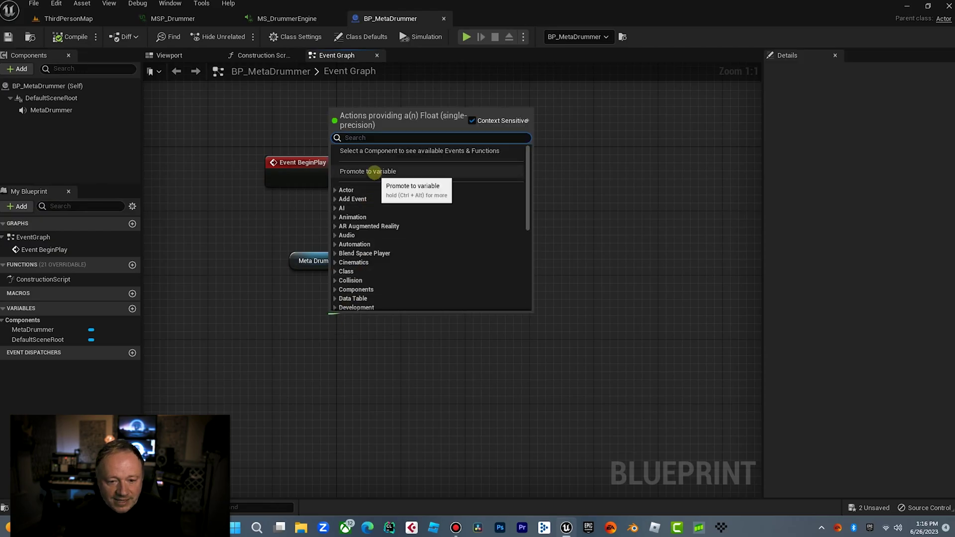
{"action": "left_click", "coordinate": [371, 171]}
{"action": "left_click", "coordinate": [358, 304]}
{"action": "left_click_drag", "start_coordinate": [342, 312], "coordinate": [308, 311]}
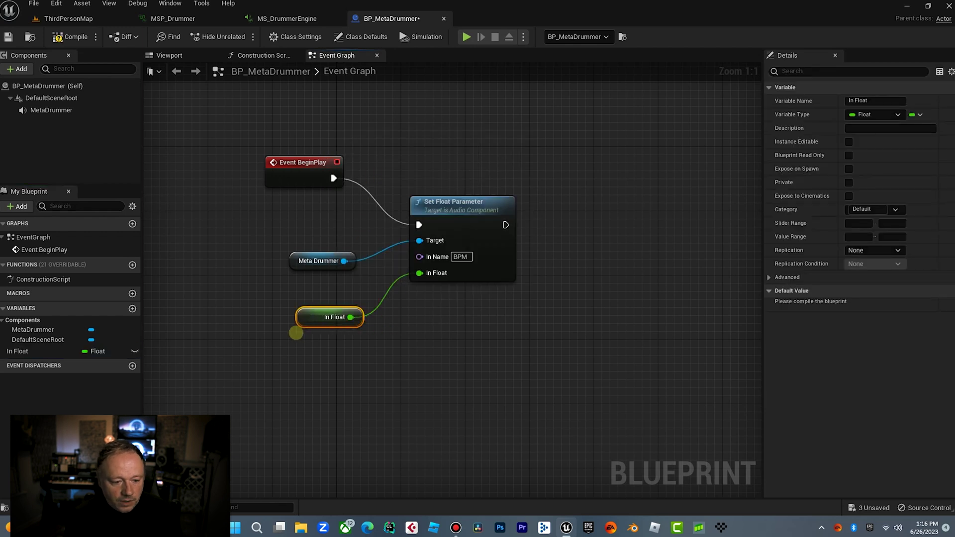
Step: Rename the variable BPMStarter, make it Instance Editable, and compile the blueprint
{"action": "left_click", "coordinate": [10, 351]}
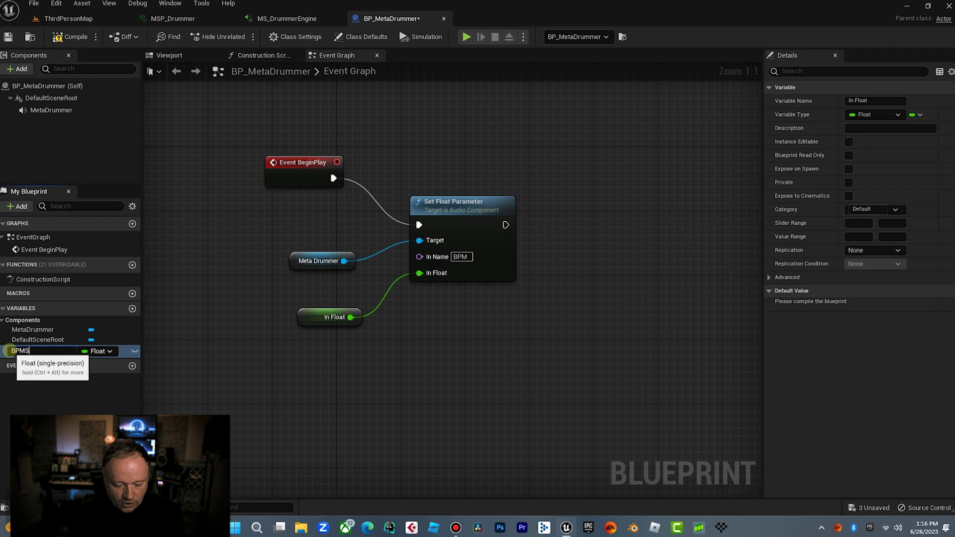
{"action": "type", "text": "BPMStarter"}
{"action": "key", "text": "Return"}
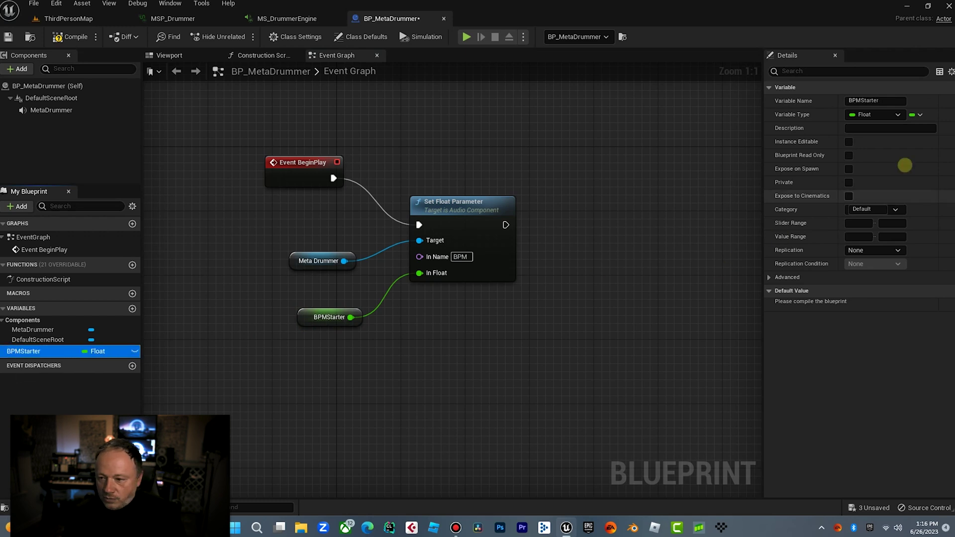
{"action": "left_click", "coordinate": [849, 143]}
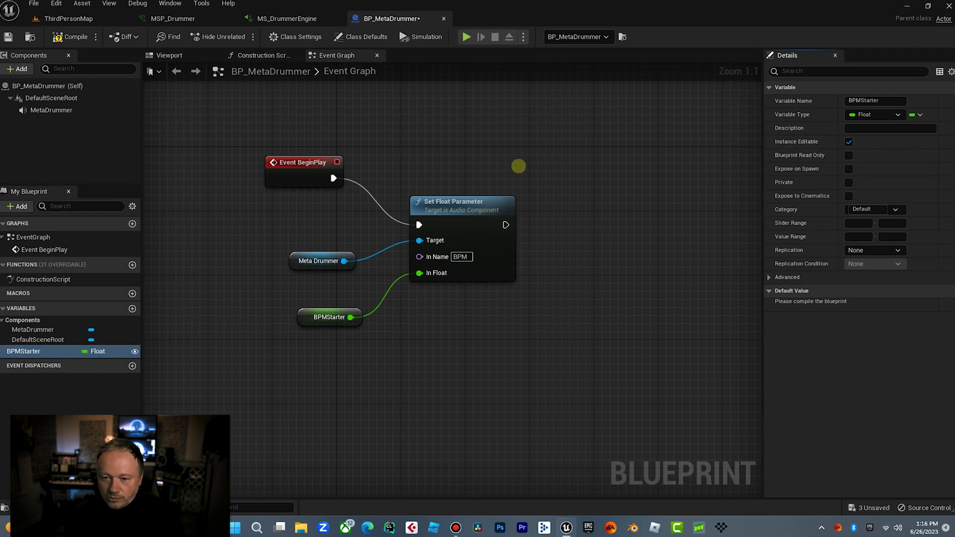
{"action": "left_click", "coordinate": [70, 37]}
{"action": "left_click", "coordinate": [84, 18]}
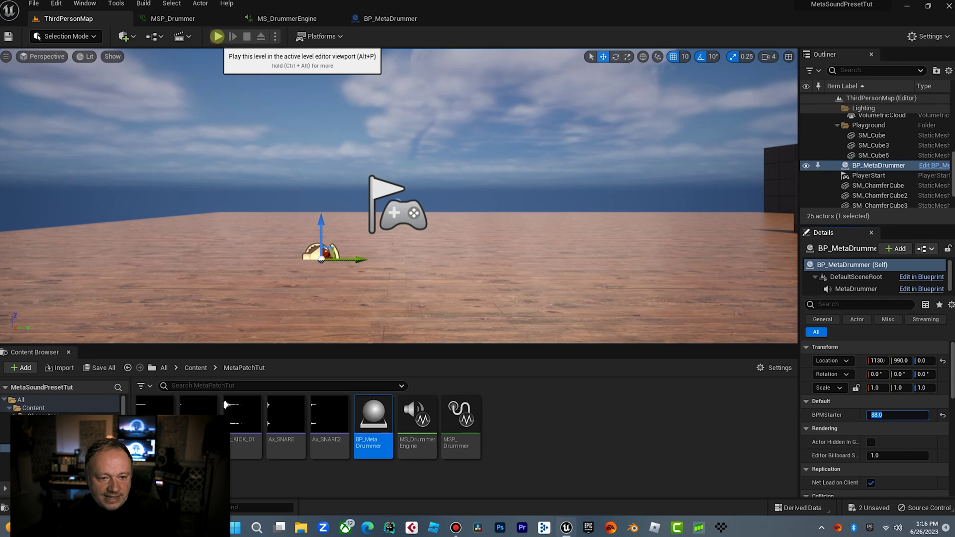
Step: Play-test the ThirdPersonMap level with the drummer at BPMStarter 88, then stop
{"action": "left_click", "coordinate": [218, 36]}
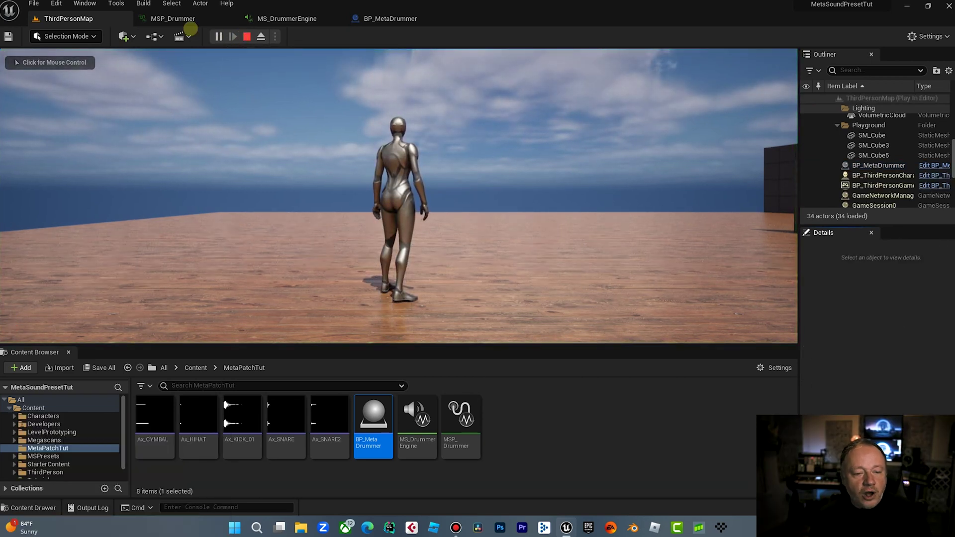
{"action": "left_click", "coordinate": [247, 36]}
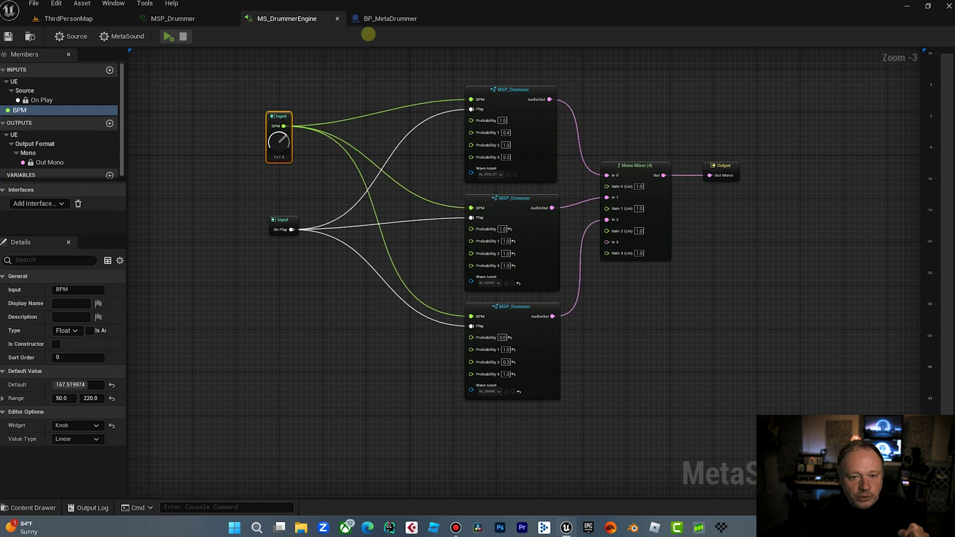
Step: Return to BP_MetaDrummer's Event Graph showing BPMStarter feeding the BPM parameter
{"action": "left_click", "coordinate": [390, 18]}
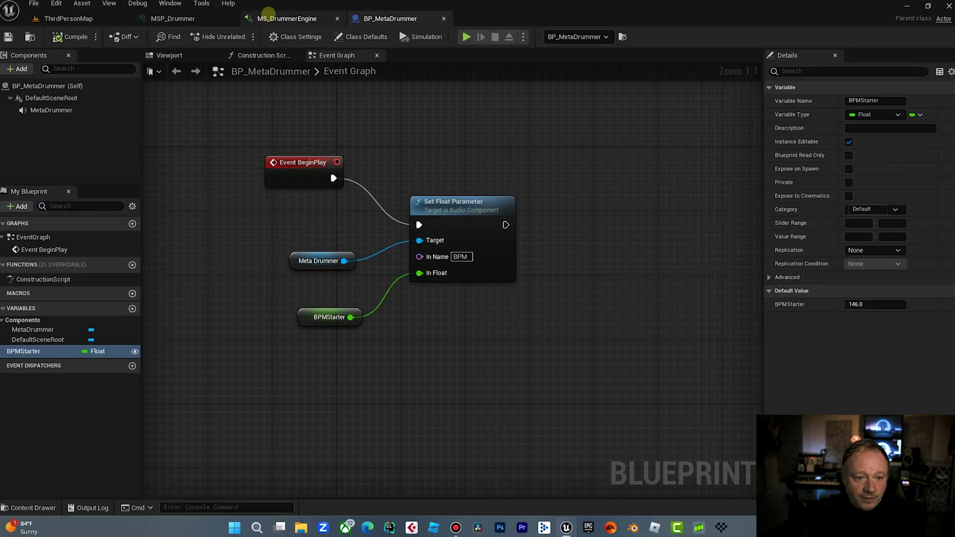
Step: Show MSP_Drummer's Wave Player and AudioOut Output nodes up close in the patch graph
{"action": "left_click", "coordinate": [169, 19]}
{"action": "right_click_drag", "start_coordinate": [742, 181], "coordinate": [426, 114]}
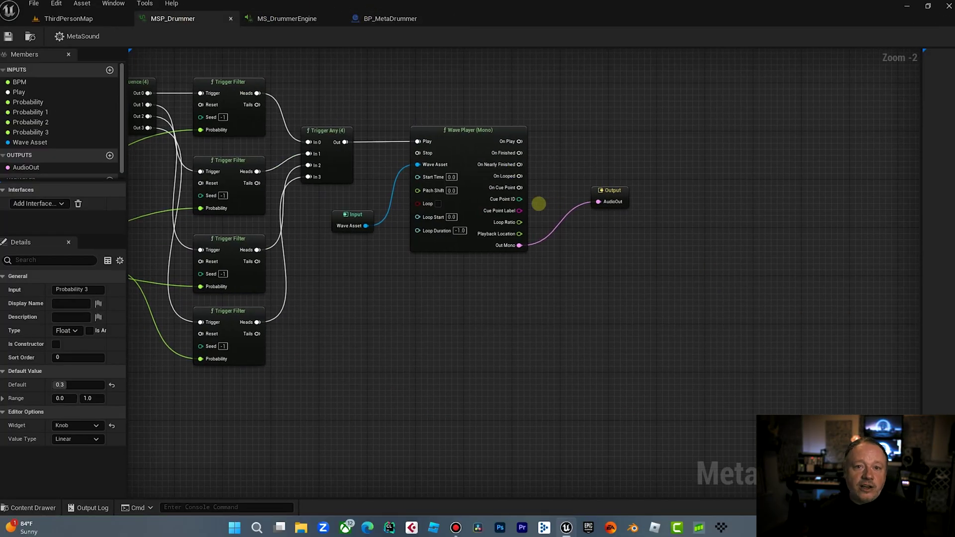
{"action": "scroll", "coordinate": [403, 341], "scroll_direction": "up", "scroll_amount": 1}
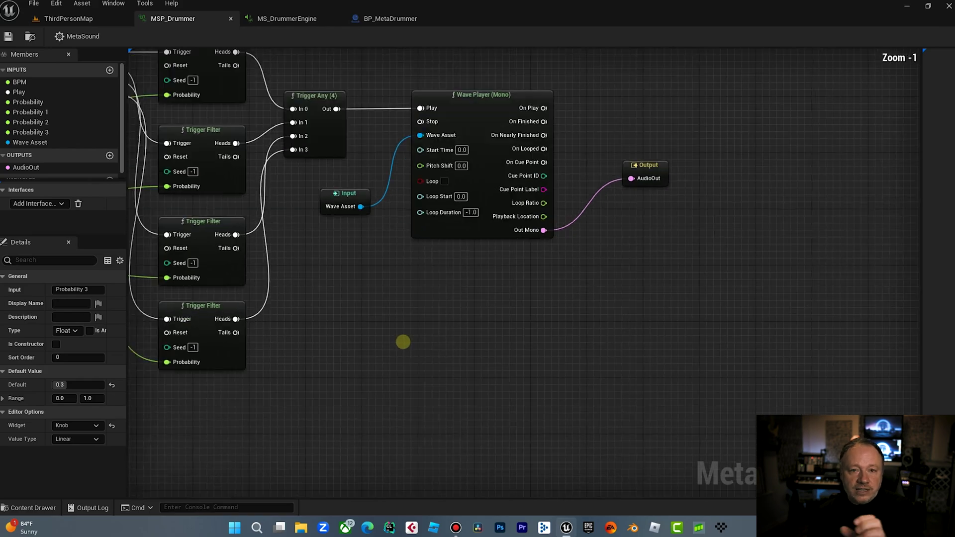